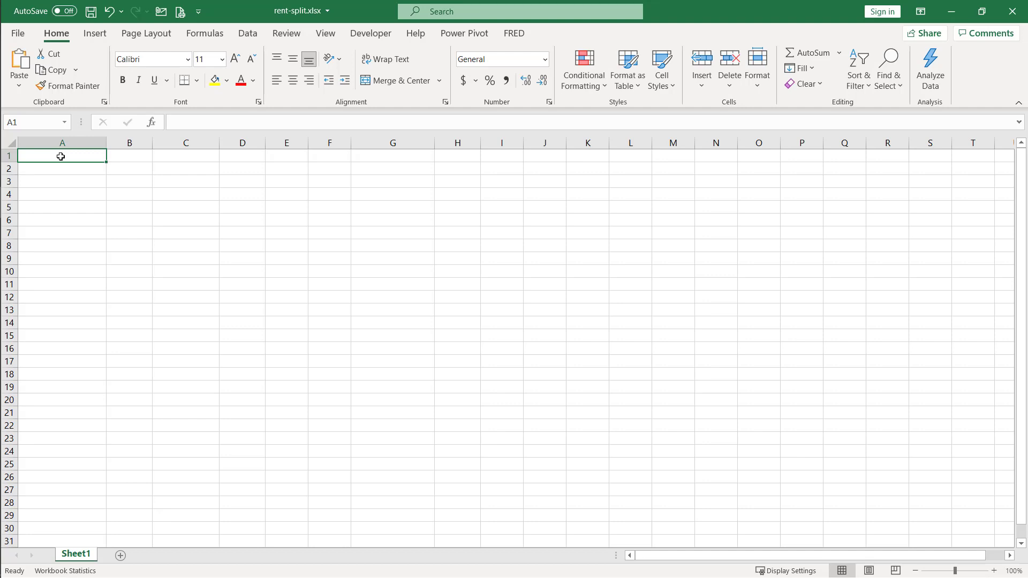
Enter the label "Total ft2" in cell A1, with the 2 formatted as superscript.
double_click(61, 156)
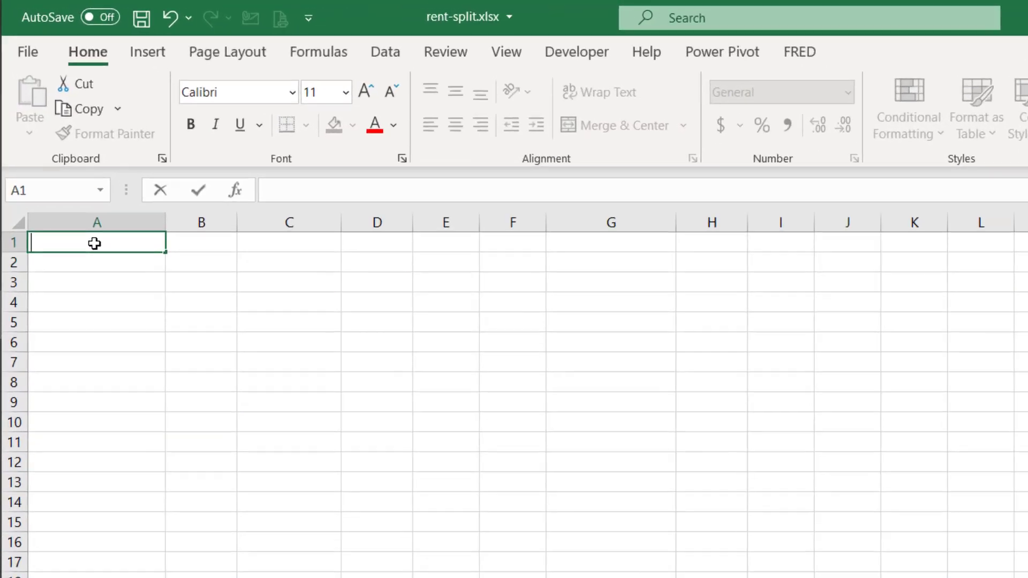
text(Total)
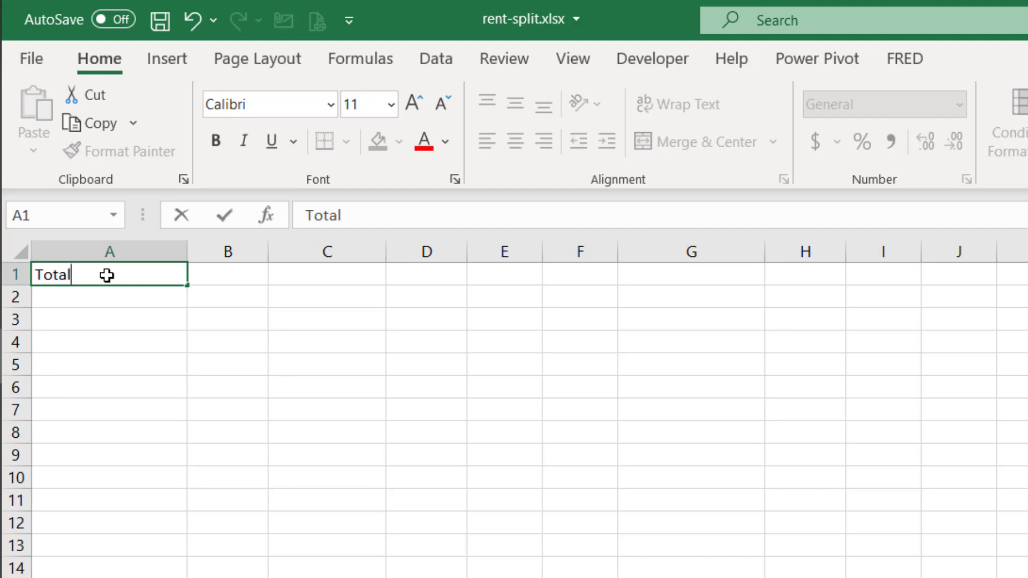
text( ft)
key(ctrl+1)
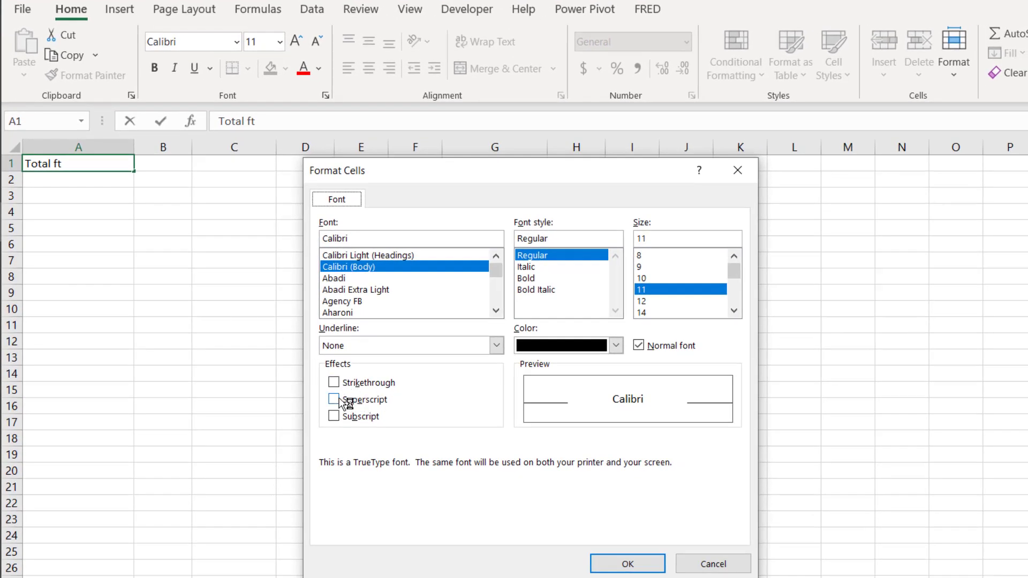
click(348, 422)
click(641, 565)
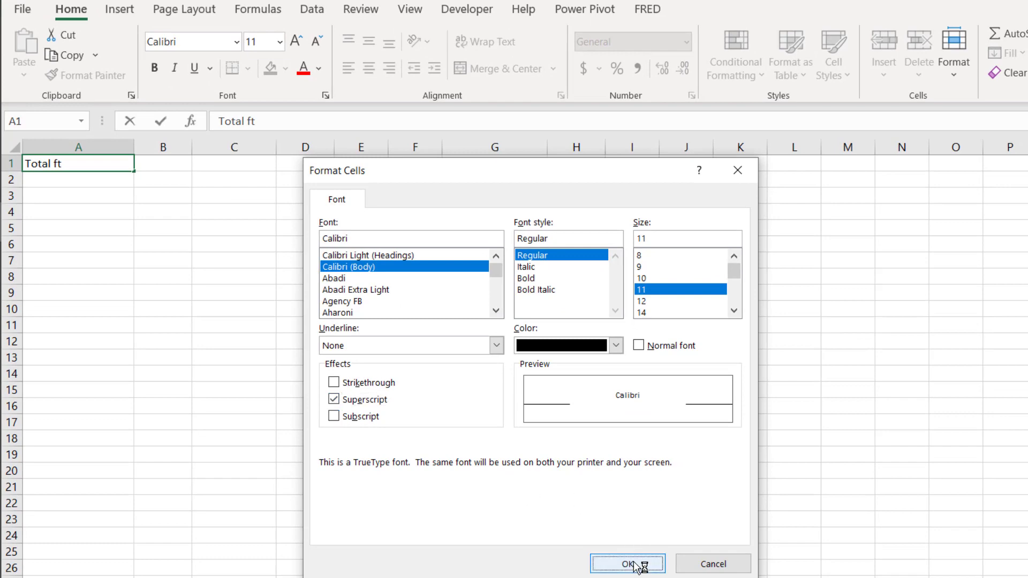
text(2)
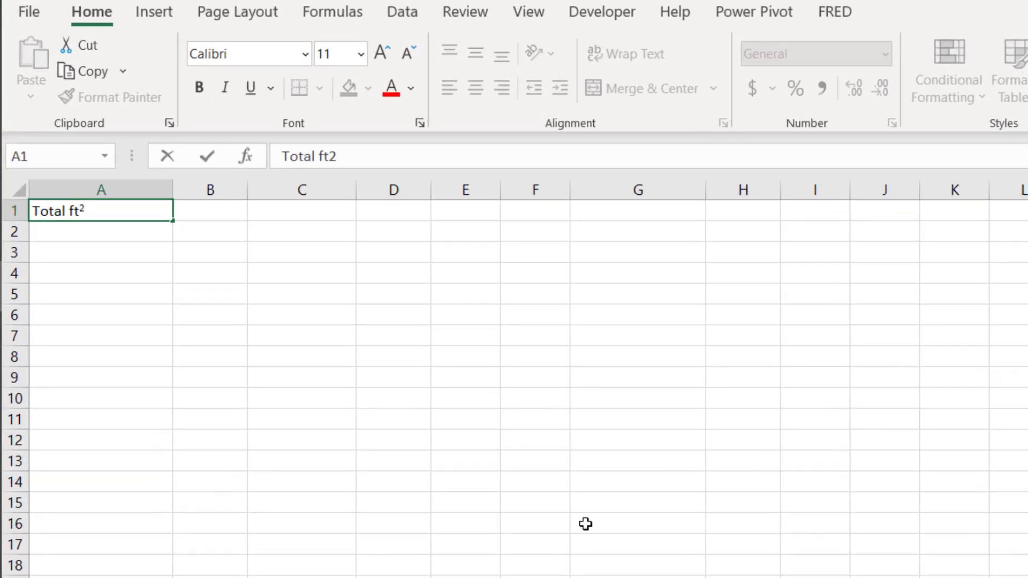
click(119, 256)
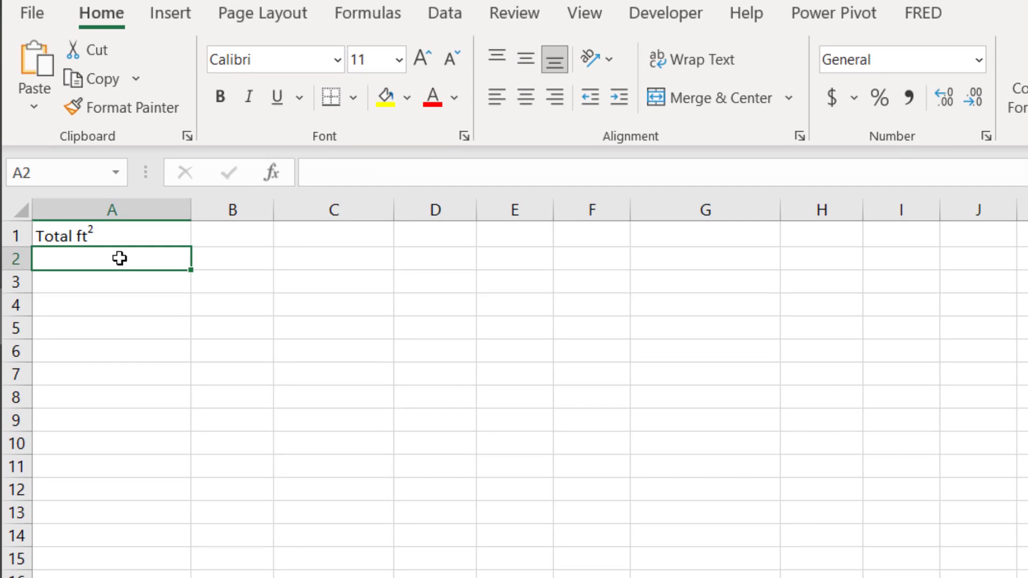
text(ft2)
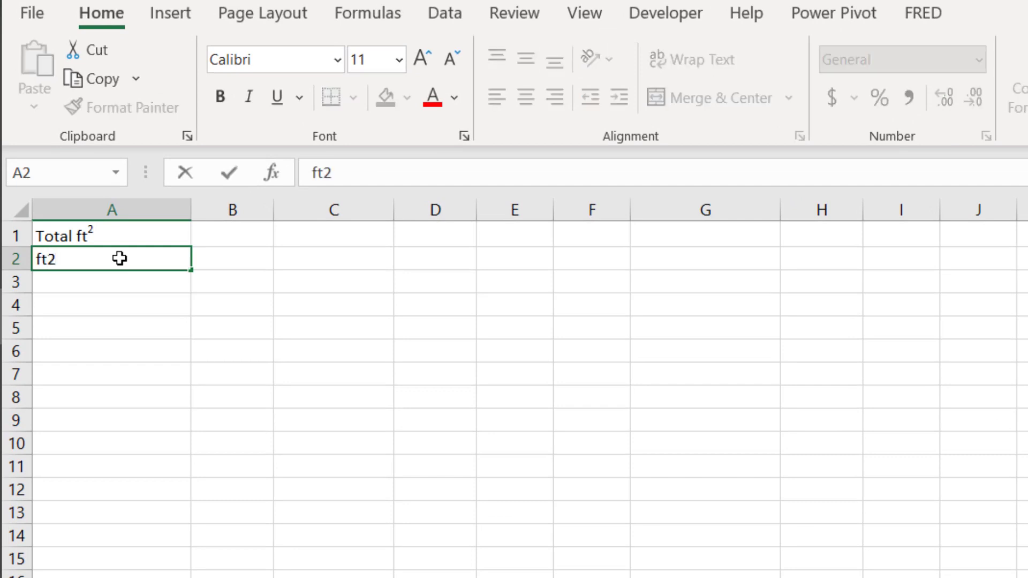
key(BackSpace)
key(BackSpace)
key(BackSpace)
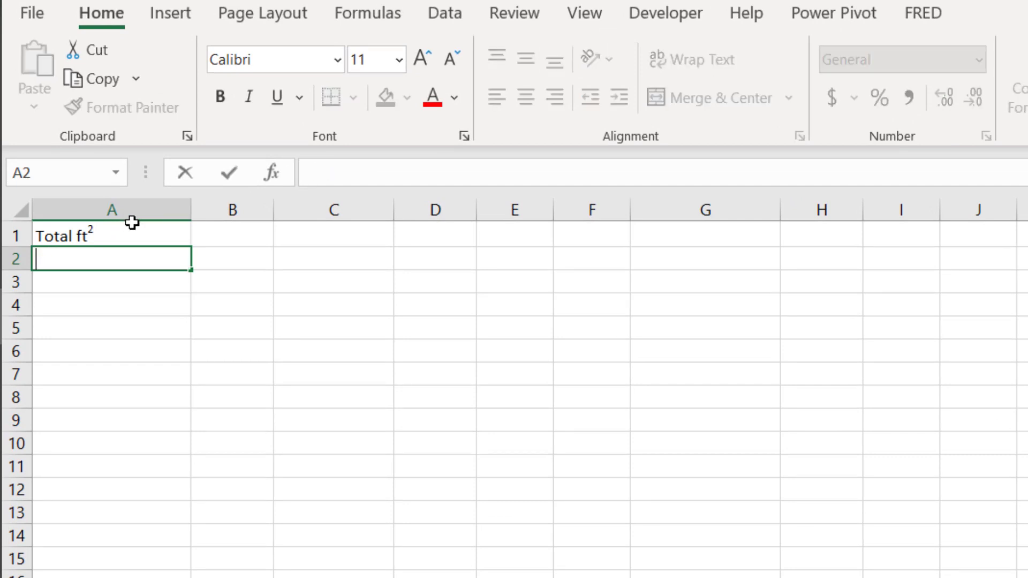
Enter 960 as the total square footage in B1, and add "Rental Rate" with 2150 in A2 and B2.
click(259, 235)
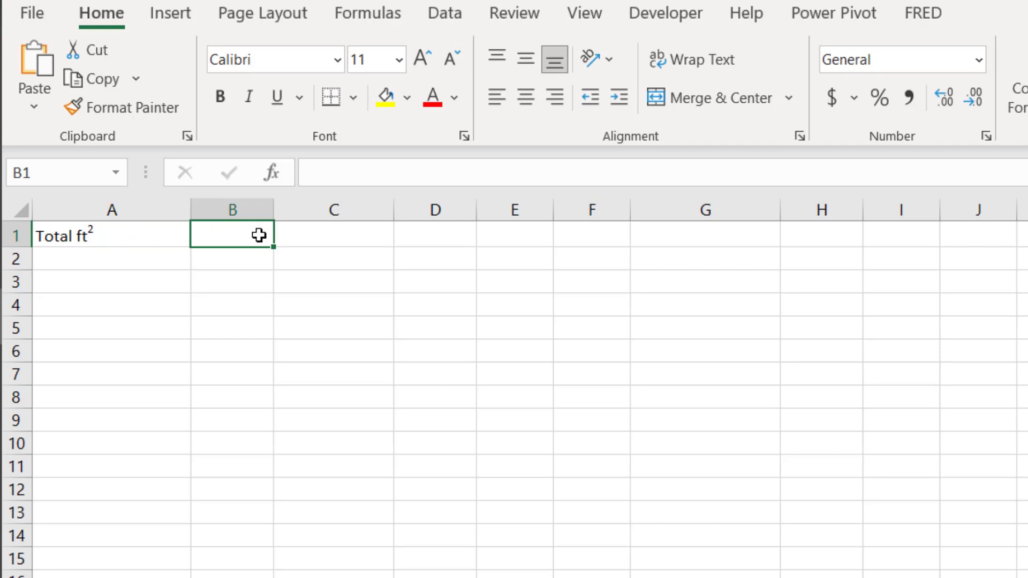
text(960)
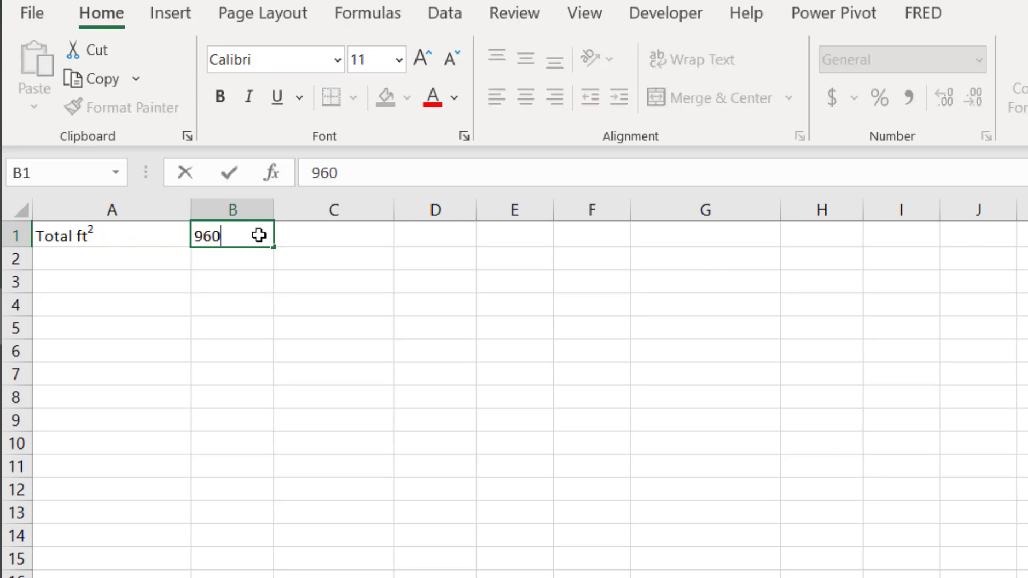
click(108, 256)
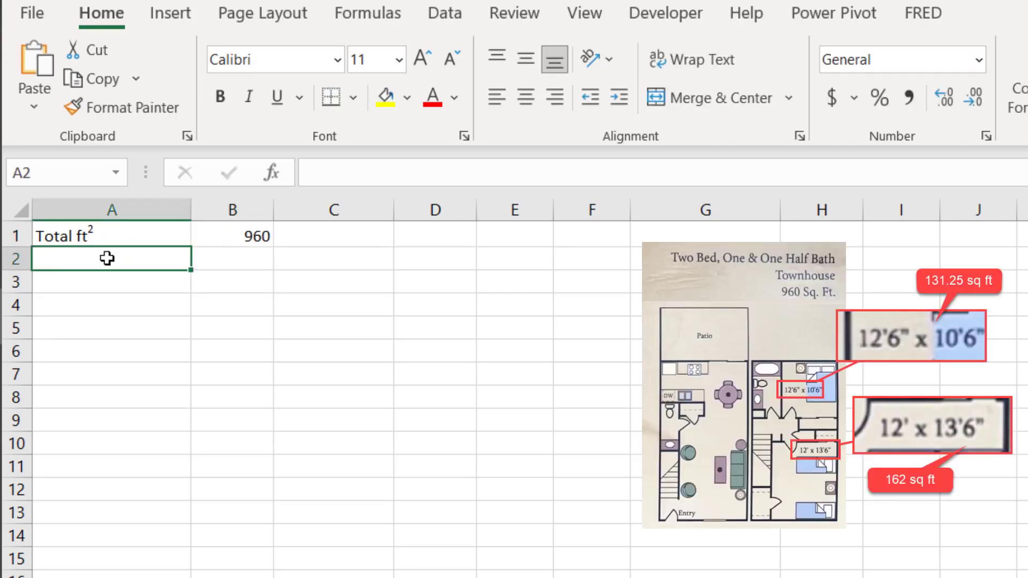
text(Renta)
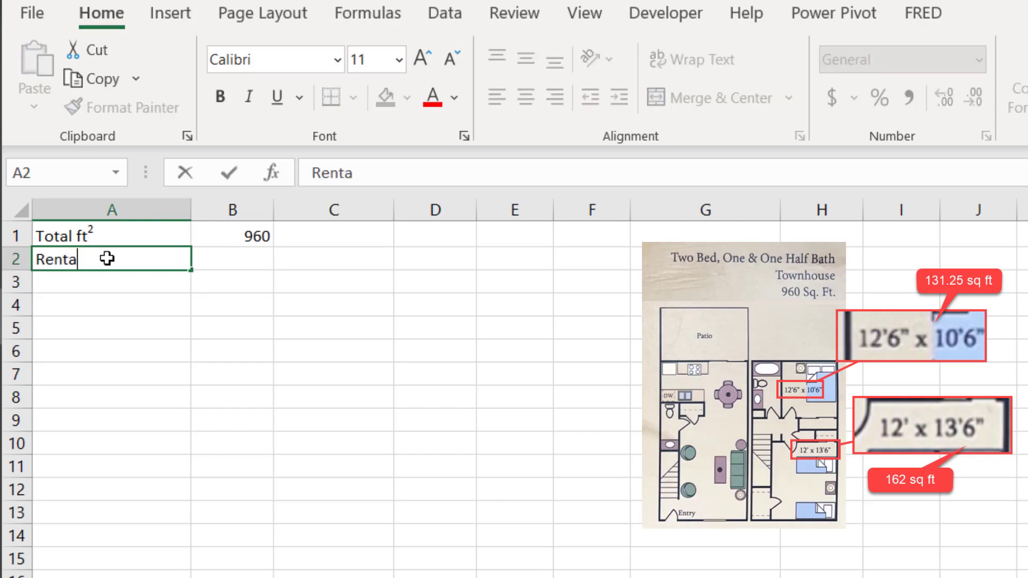
text(l Rate)
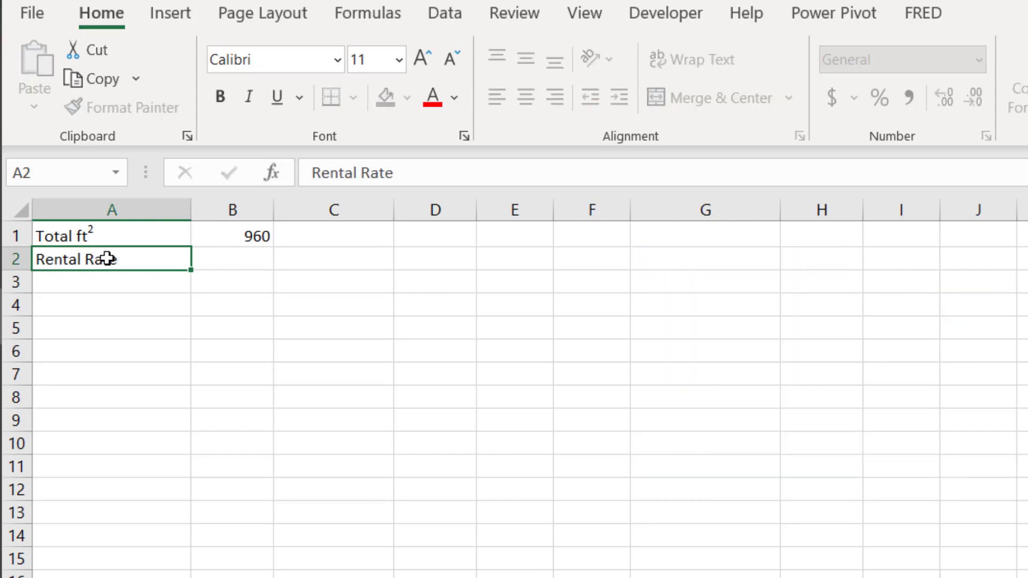
key(Tab)
text(2150)
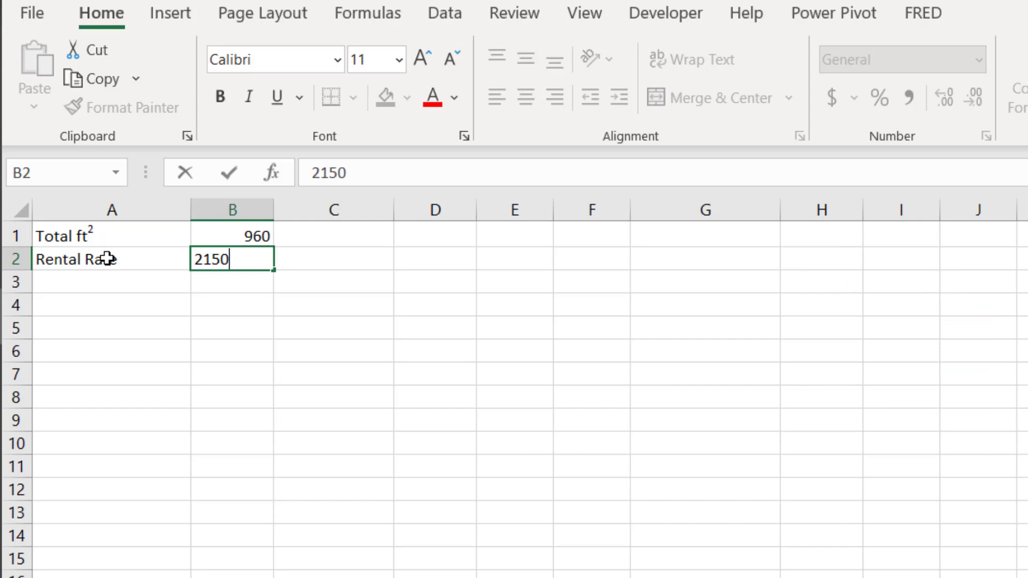
key(Return)
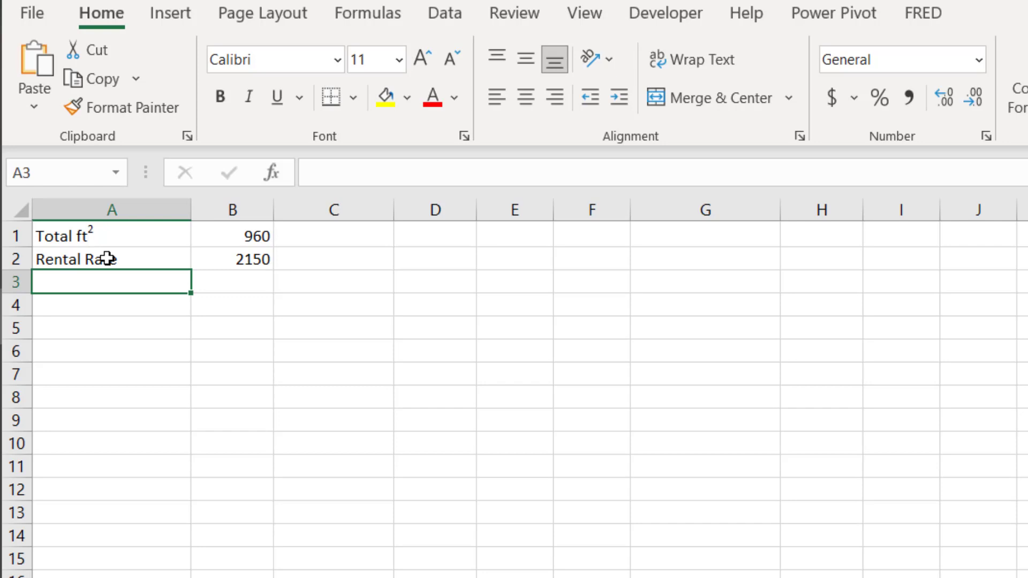
Enter the label "Rent per ft2" in cell A3, with the 2 formatted as superscript.
click(243, 259)
click(239, 236)
click(159, 278)
text(Rent per )
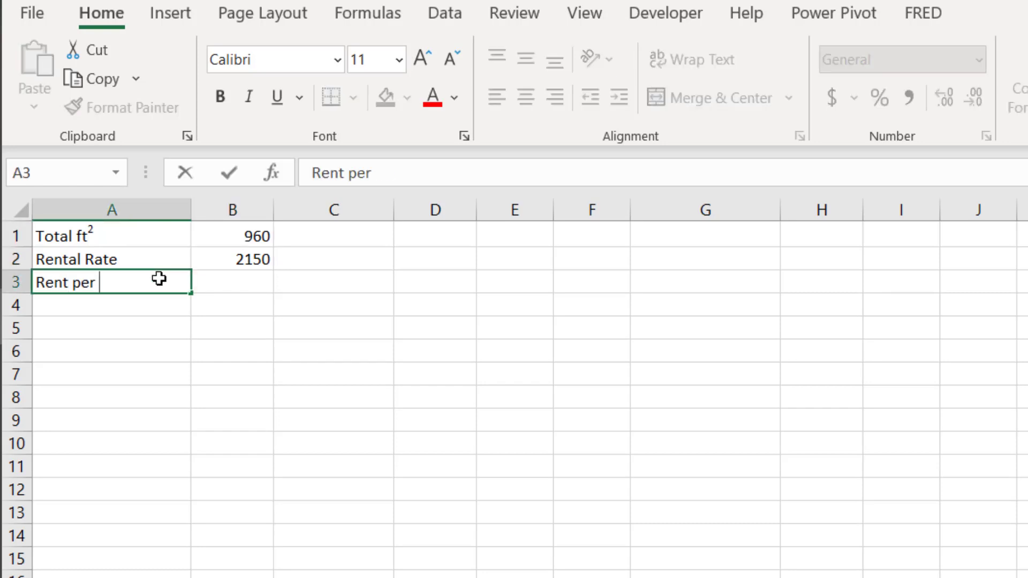
text(ft)
key(ctrl+1)
click(476, 569)
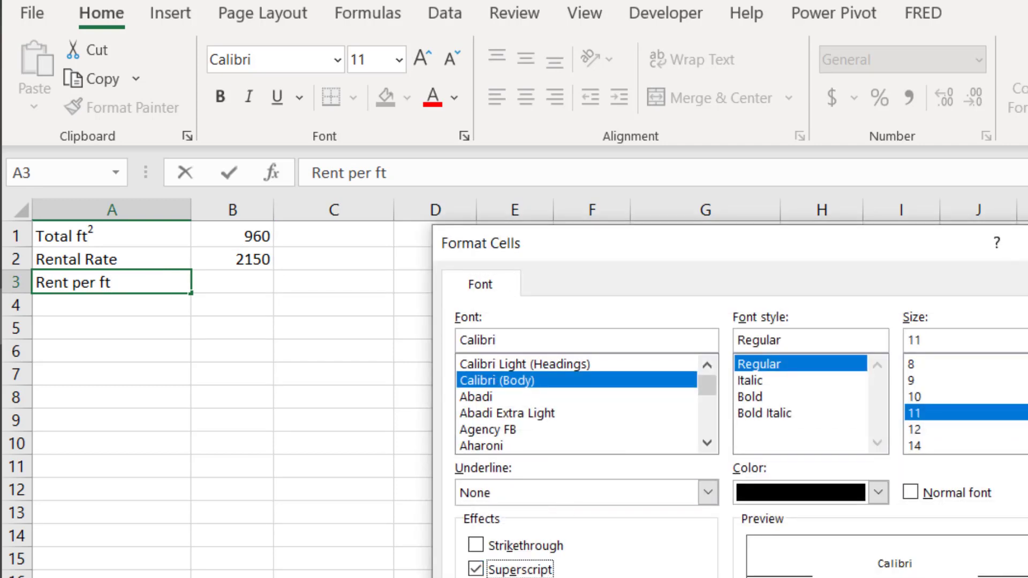
key(Return)
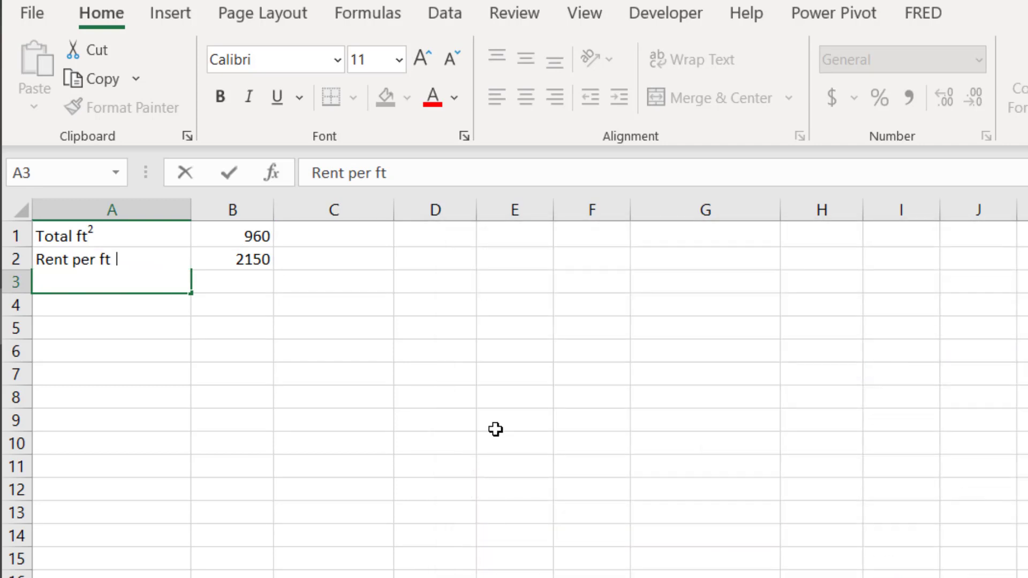
text(2)
Calculate the rent per square foot in B3 with the formula =B2/B1.
click(248, 282)
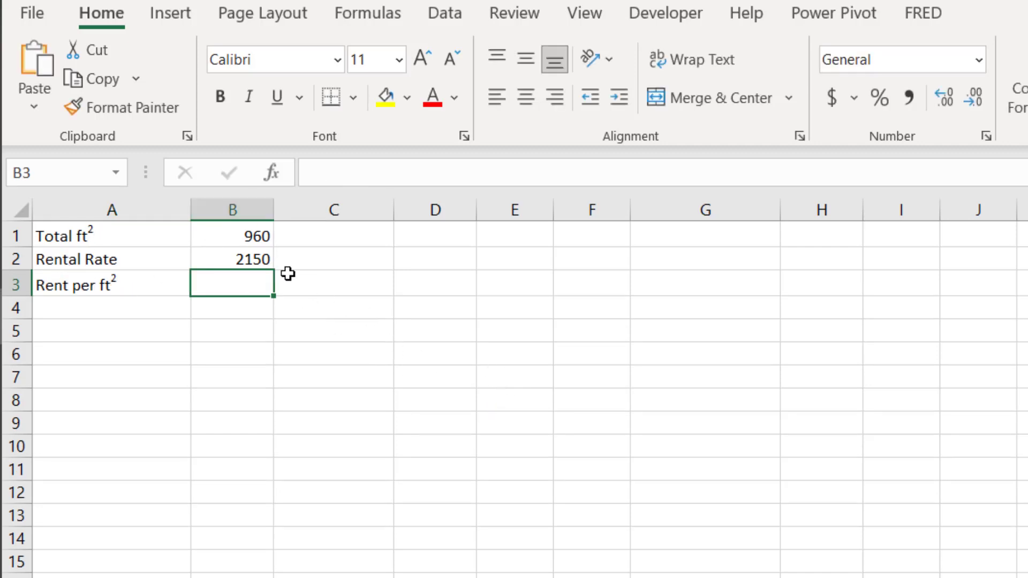
text(=)
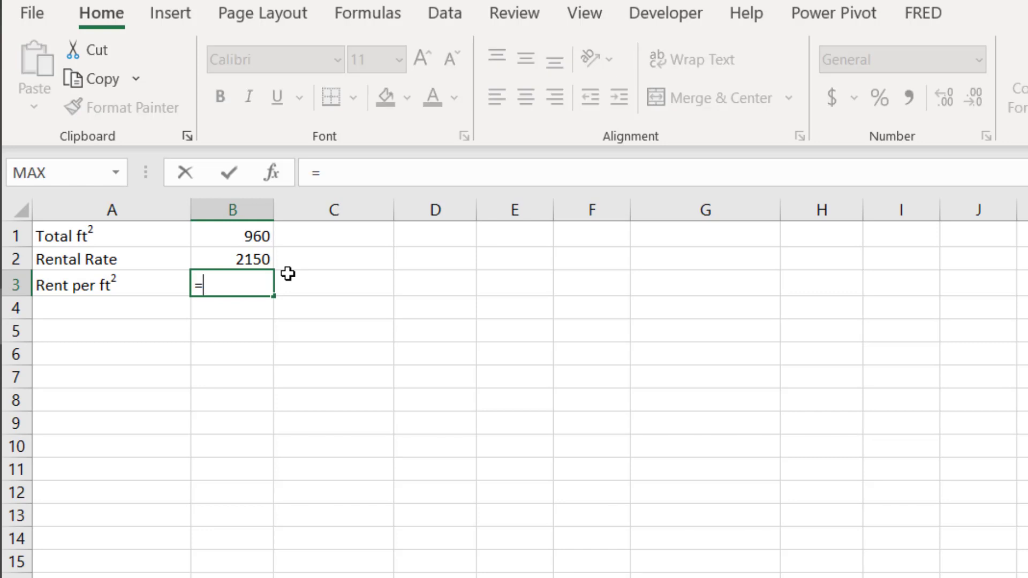
click(241, 257)
text(/)
click(245, 236)
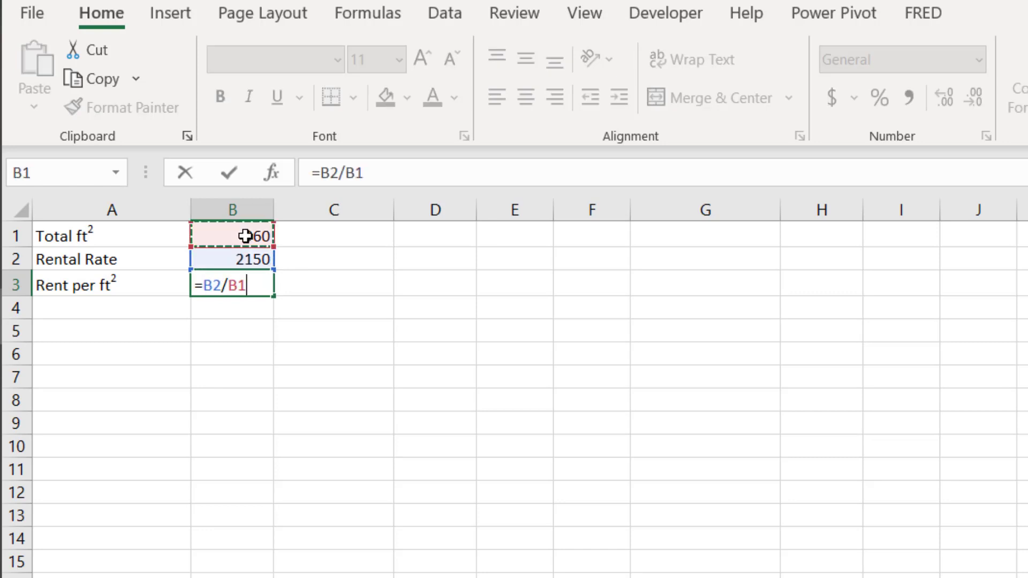
key(Return)
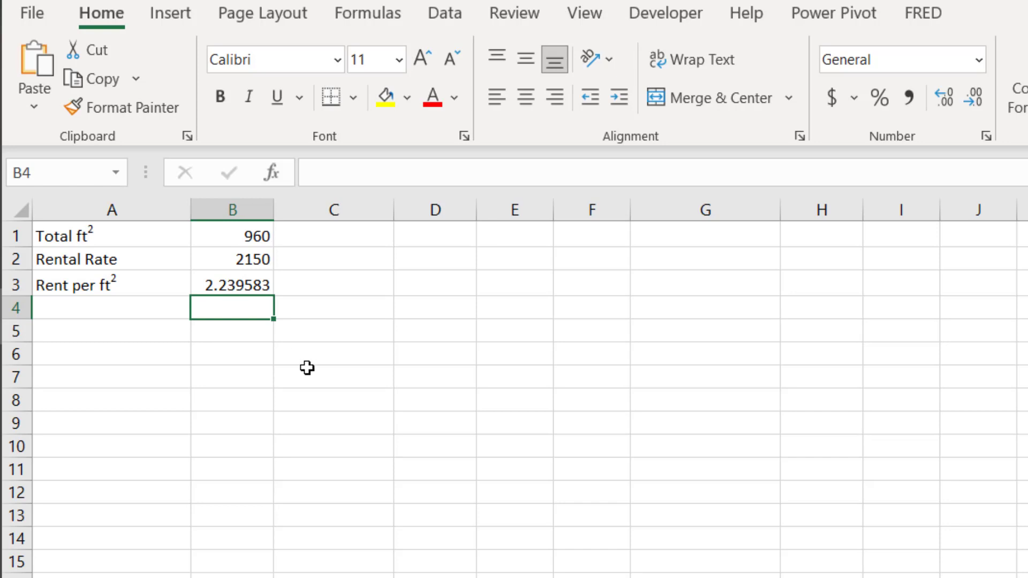
Reduce the rent per square foot in B3 to two decimal places.
click(232, 285)
click(978, 98)
click(978, 98)
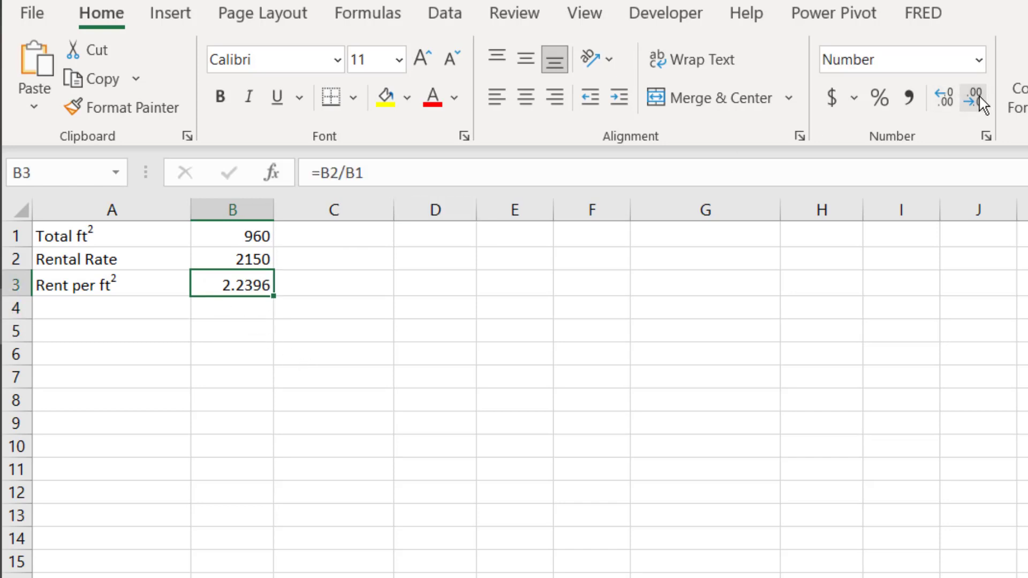
click(979, 98)
click(978, 98)
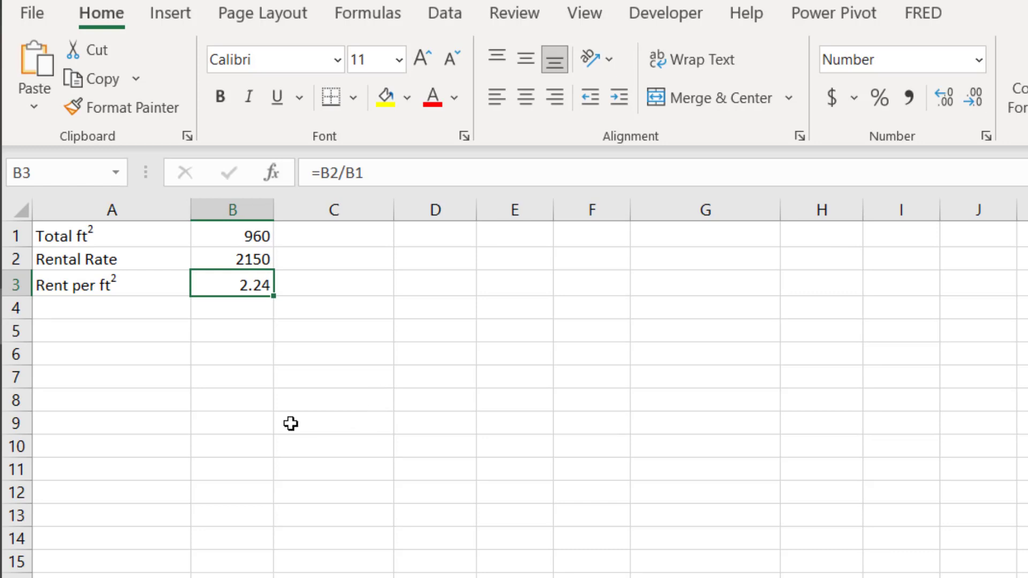
Try to label A5 "Bedroom 1 ft2" by appending the unit text copied from the label in A1.
click(73, 337)
text(B)
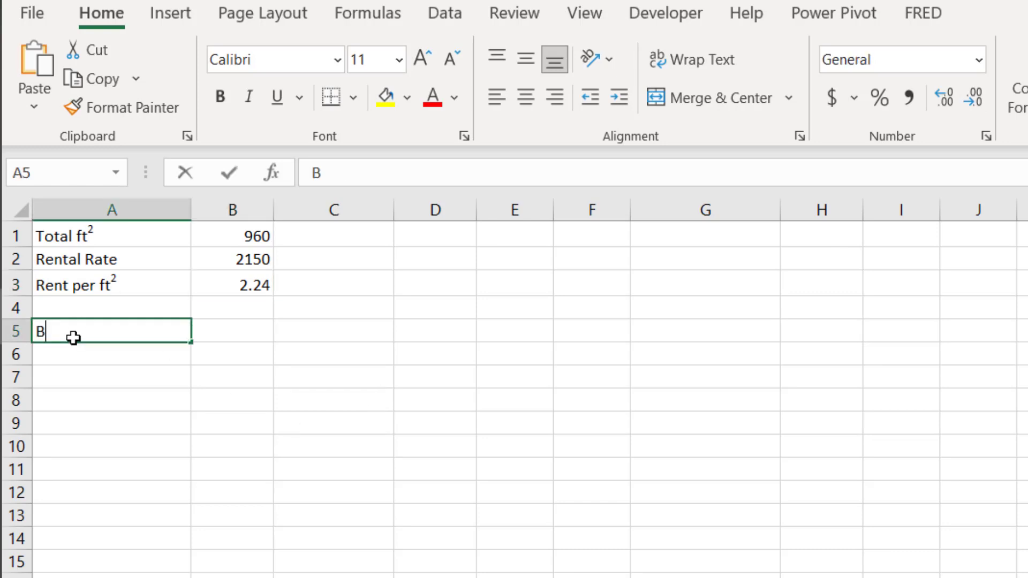
text(edroom 1)
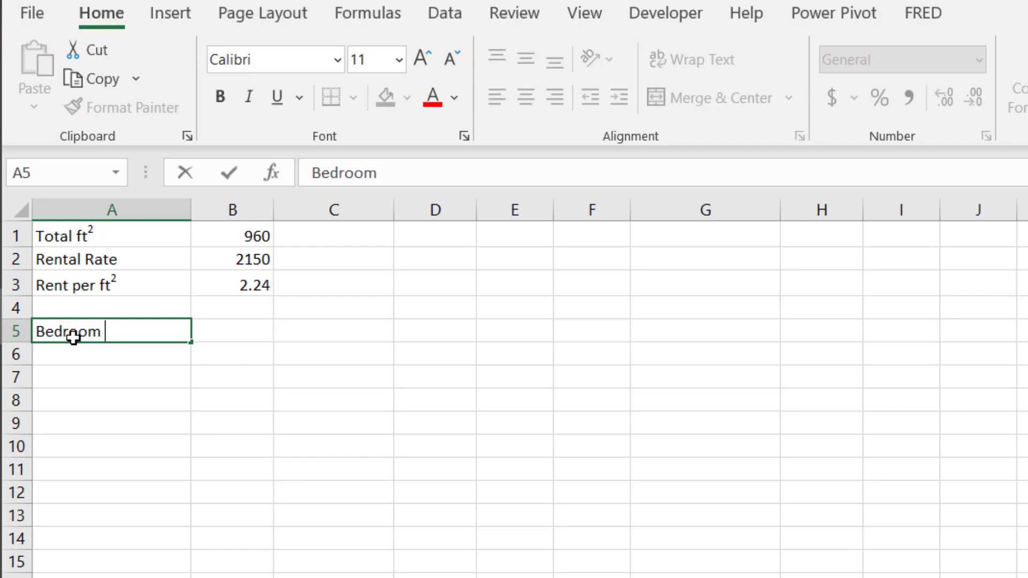
click(144, 234)
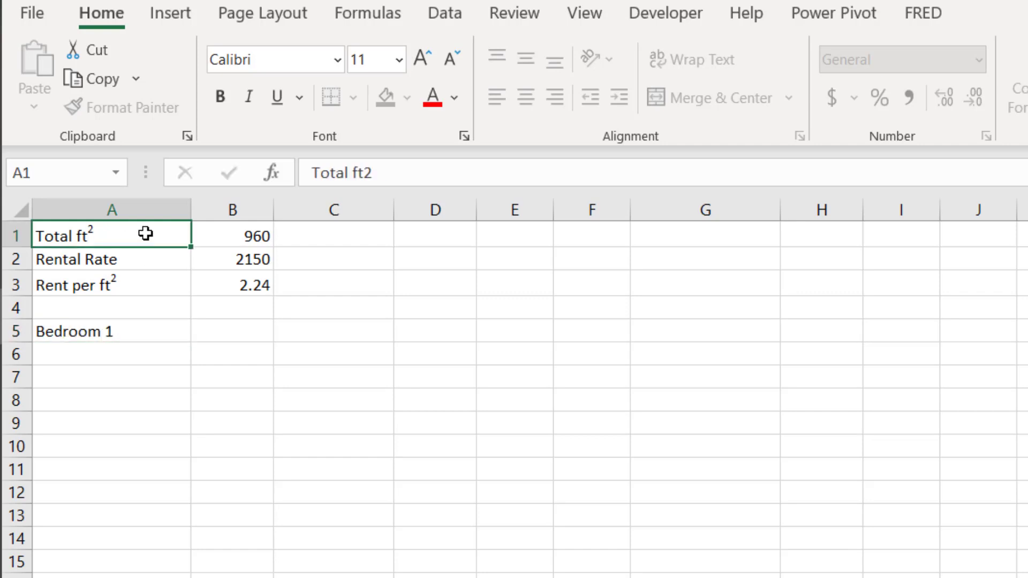
drag(353, 173, 401, 166)
key(ctrl+c)
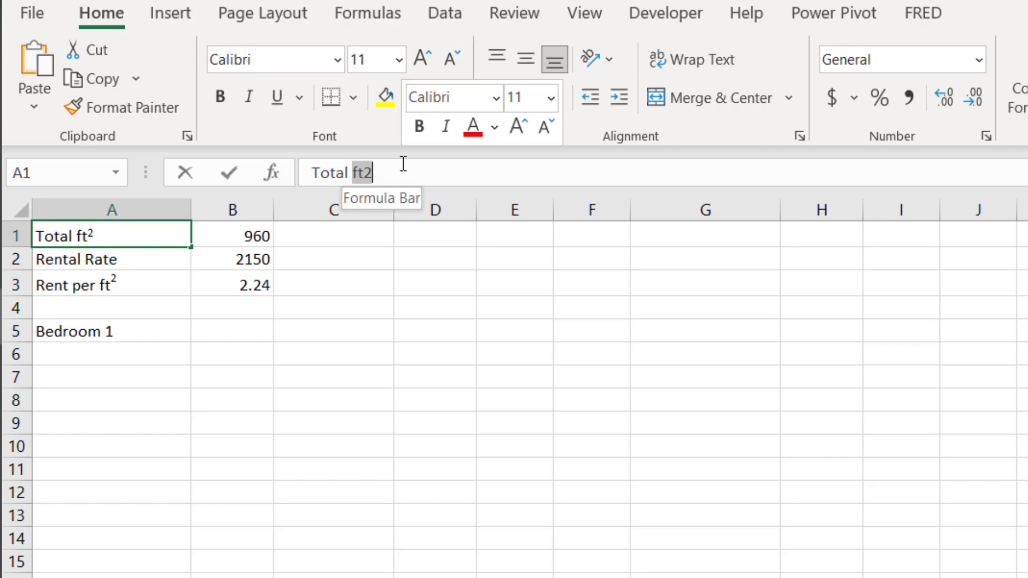
click(146, 327)
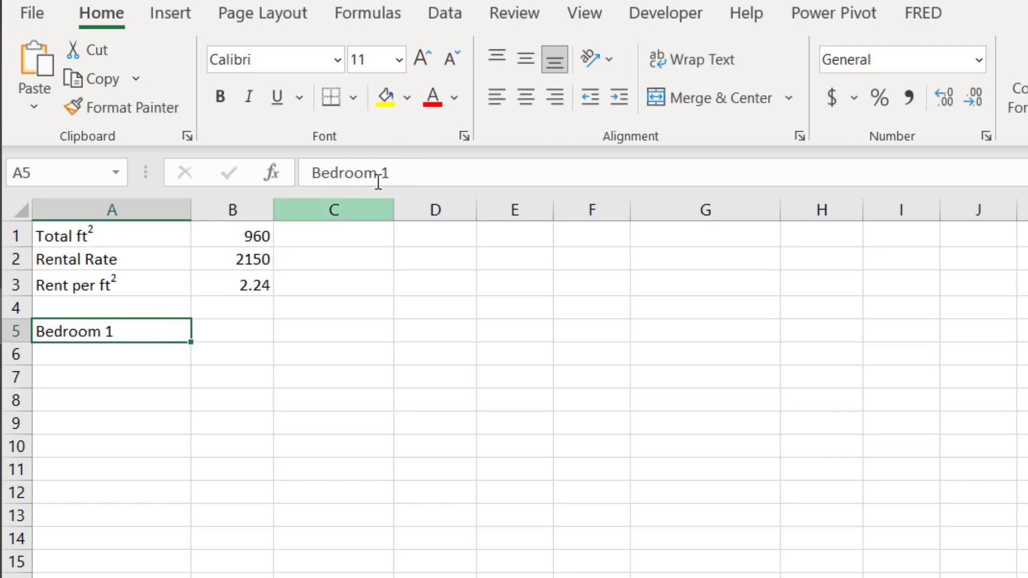
click(399, 173)
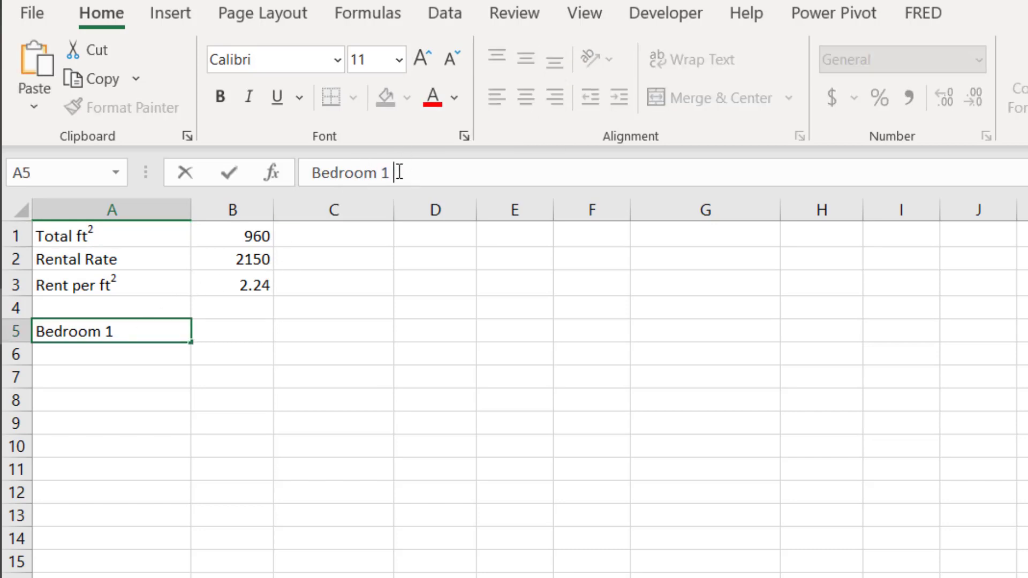
key(ctrl+v)
key(Return)
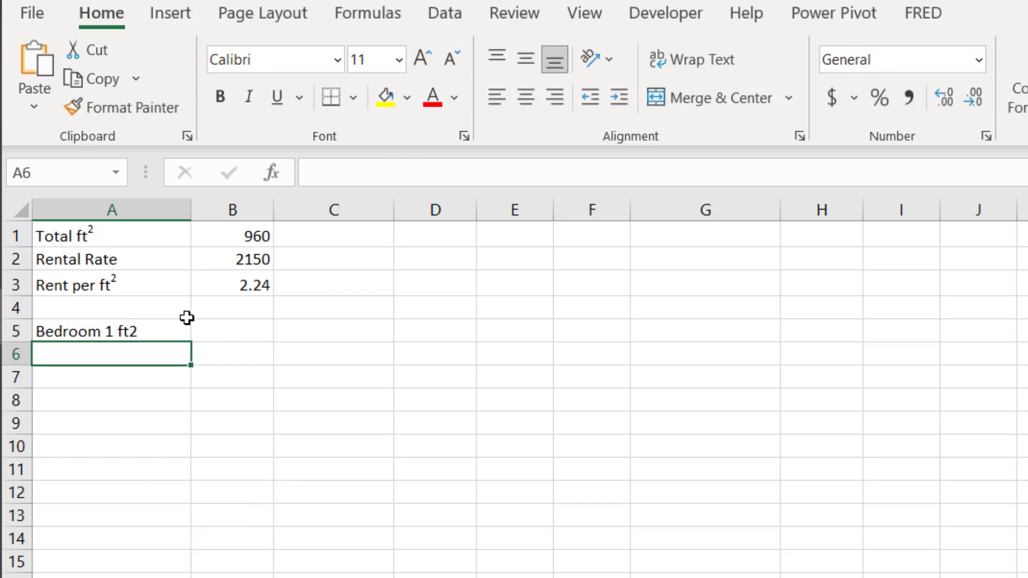
click(169, 327)
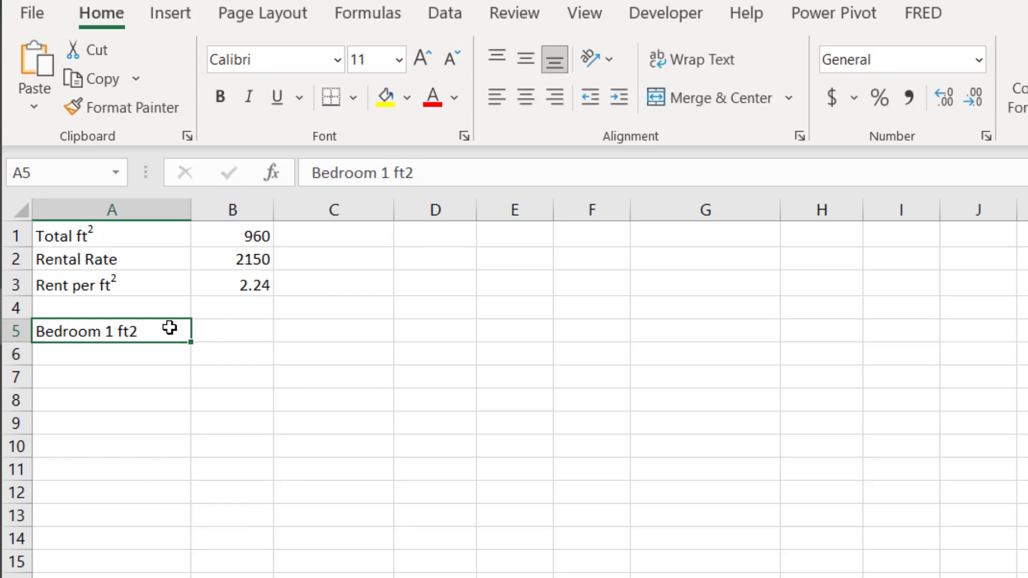
Copy the whole A1 label over A5 and replace "Total" with "Bedroom 1", keeping the superscript 2.
click(148, 228)
key(ctrl+c)
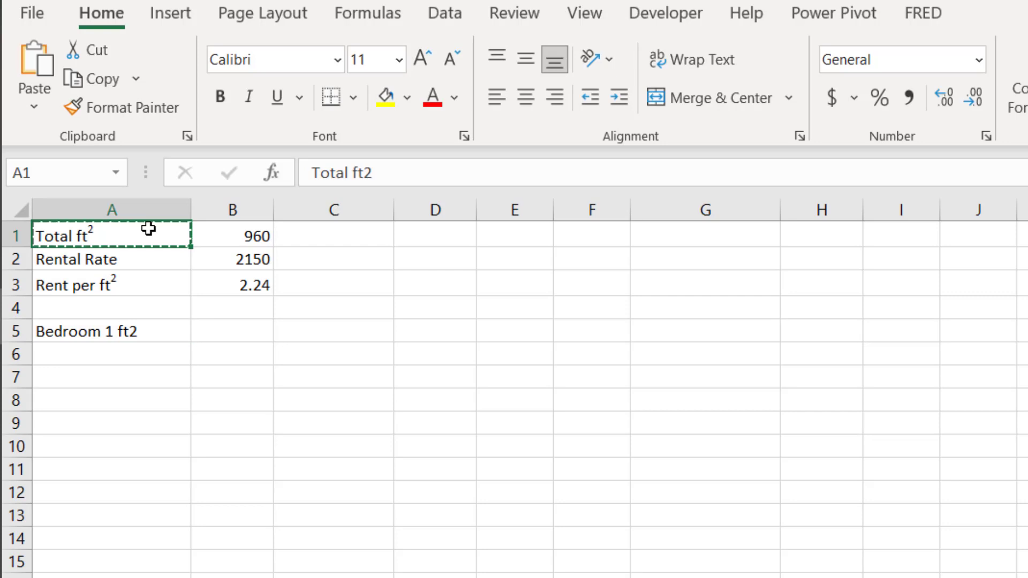
click(154, 329)
key(ctrl+v)
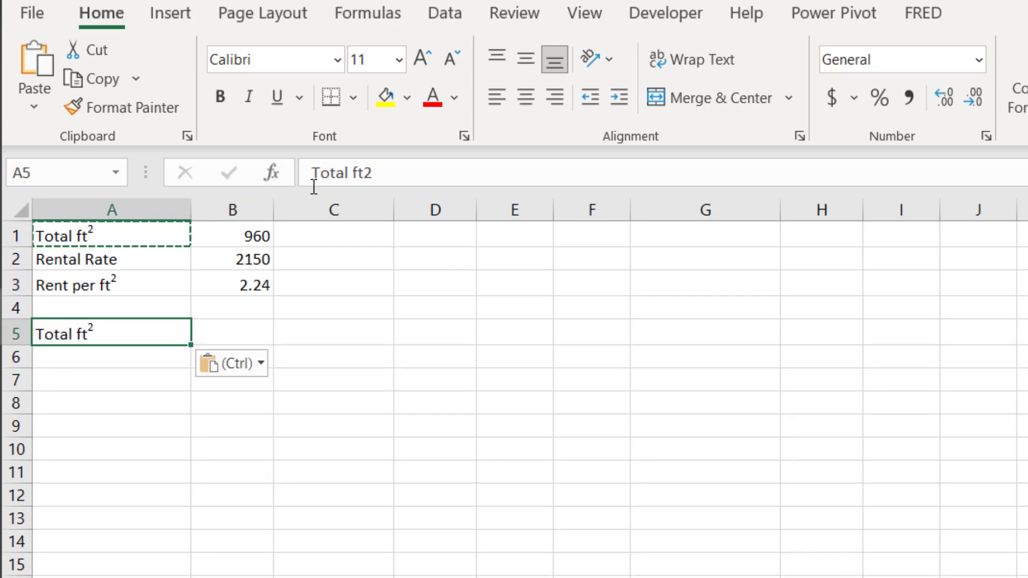
key(Escape)
double_click(336, 167)
text(Bedroom 1)
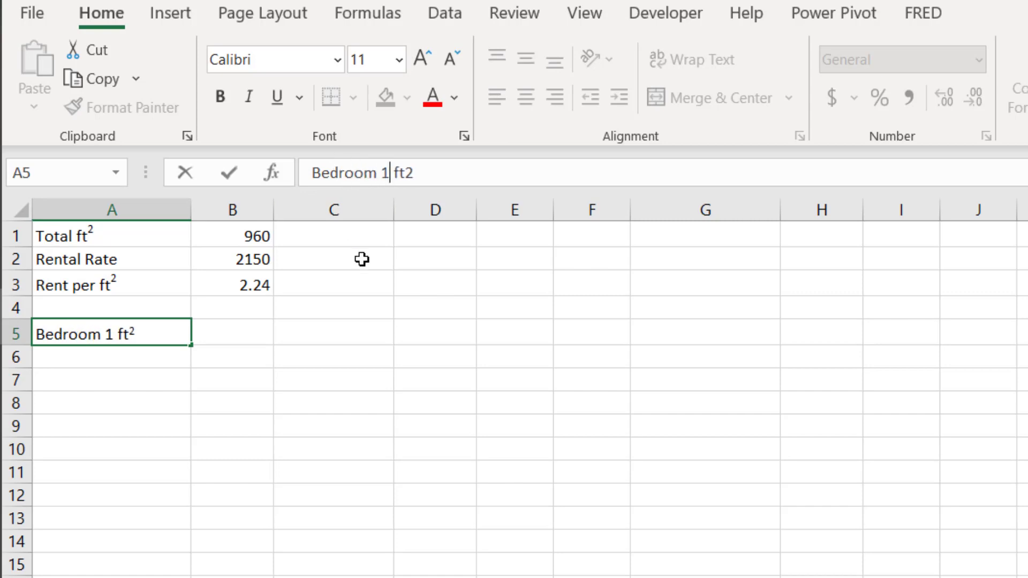
Enter 131.25 in B5 as the square footage of Bedroom 1.
click(240, 340)
text(131)
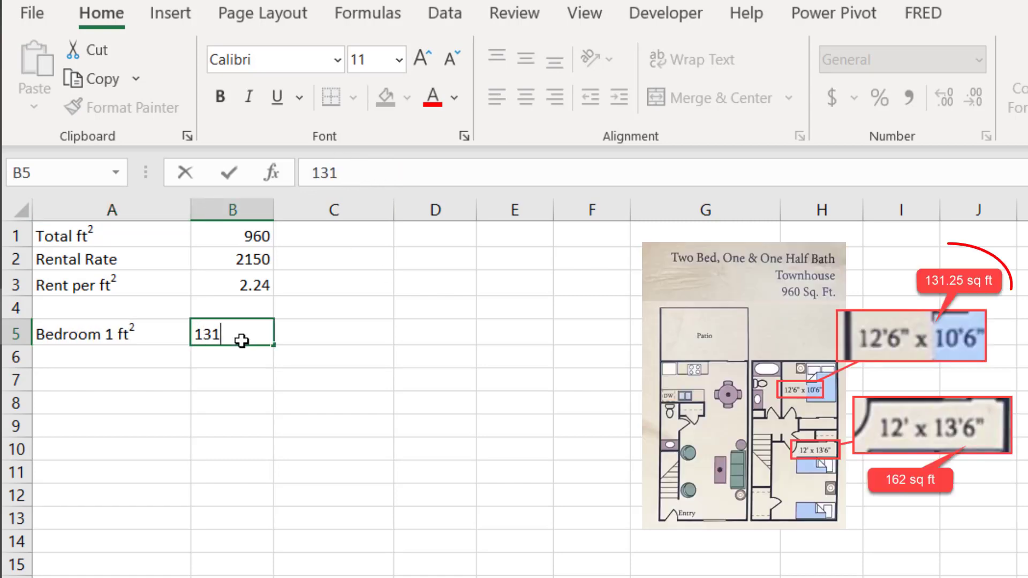
text(.25)
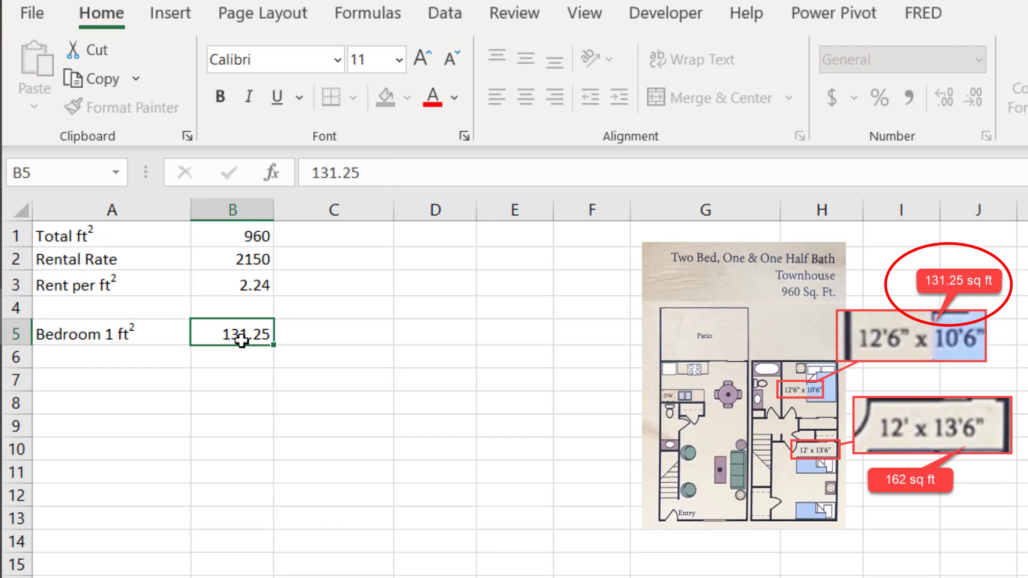
key(Return)
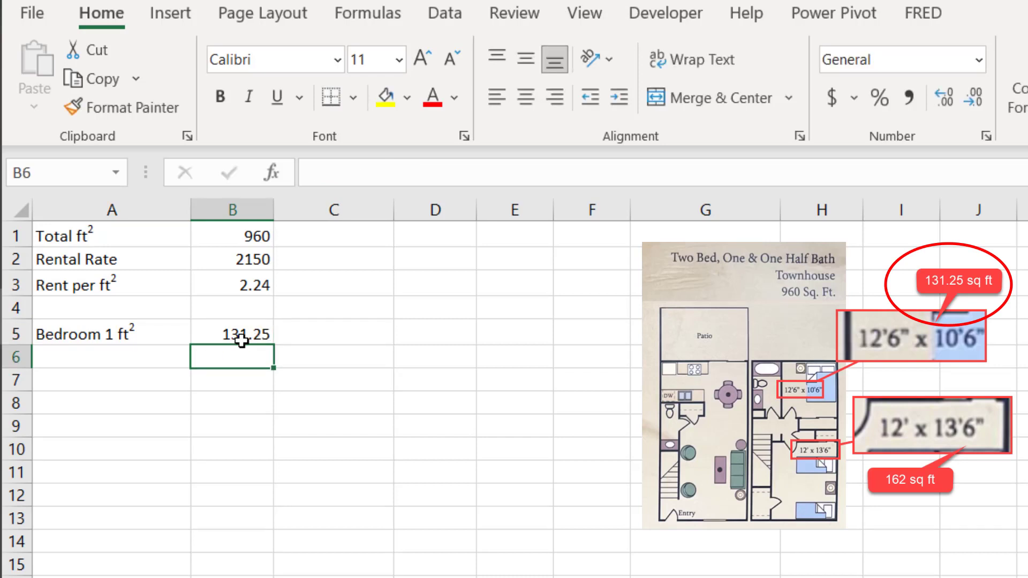
click(109, 365)
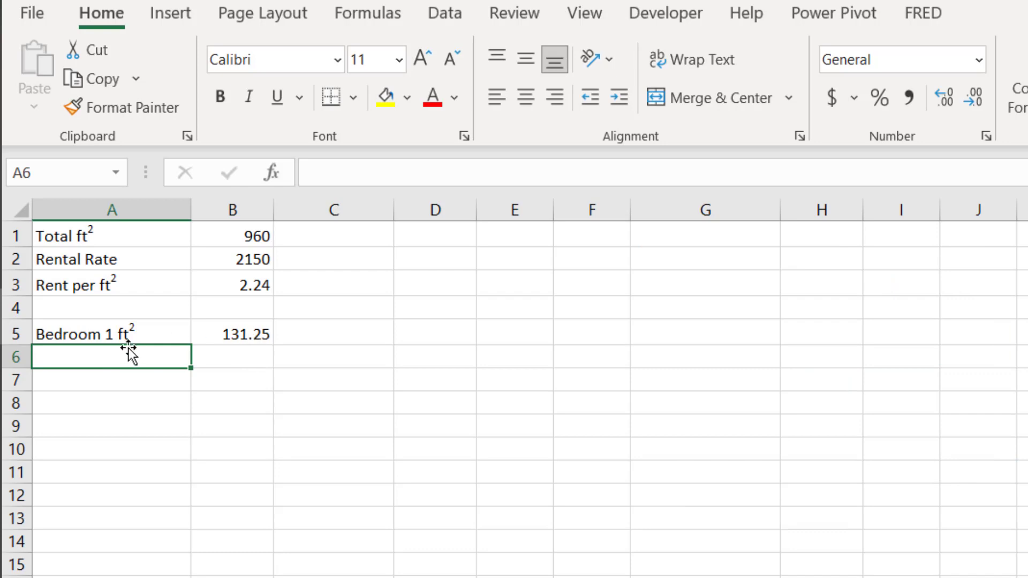
click(211, 337)
click(227, 284)
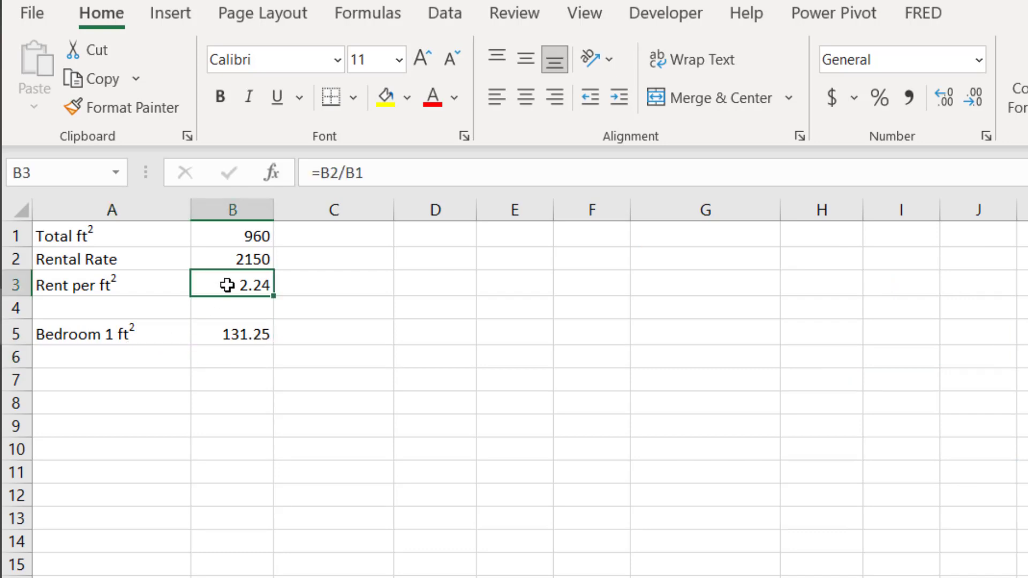
click(214, 339)
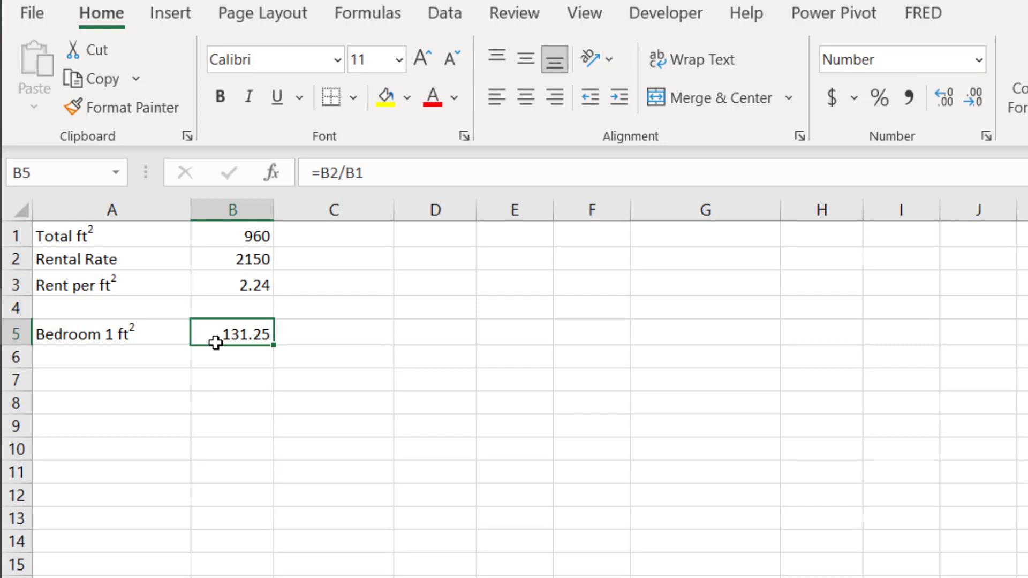
Label A6 "Bedroom 1 Cost".
click(132, 357)
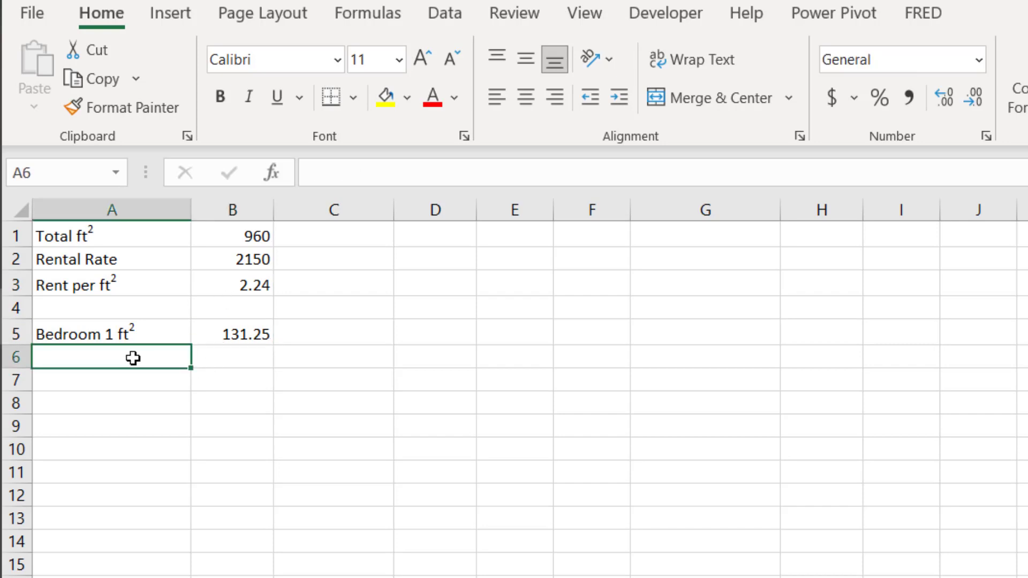
text(Bedroom )
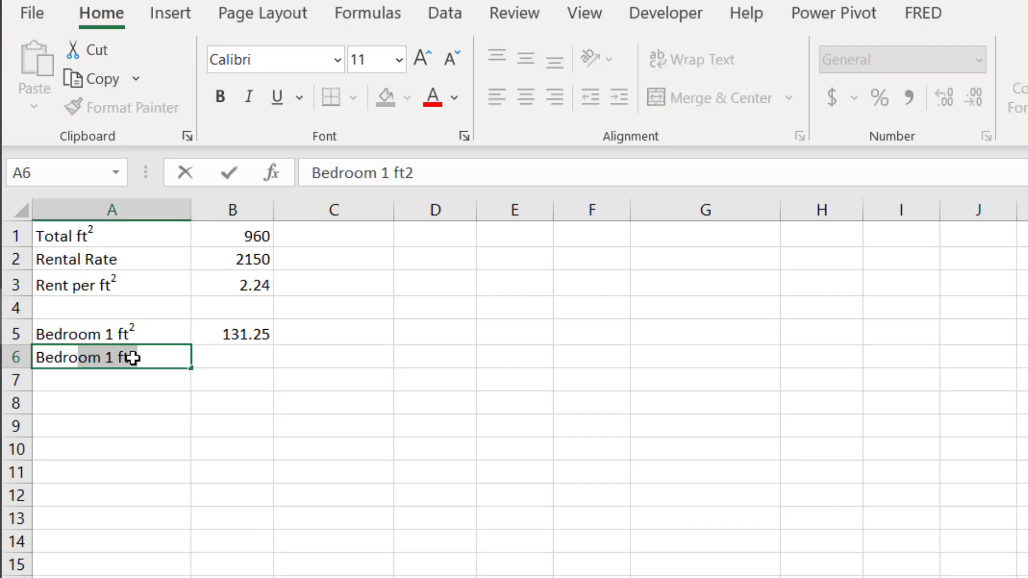
text(1 Cost)
key(Tab)
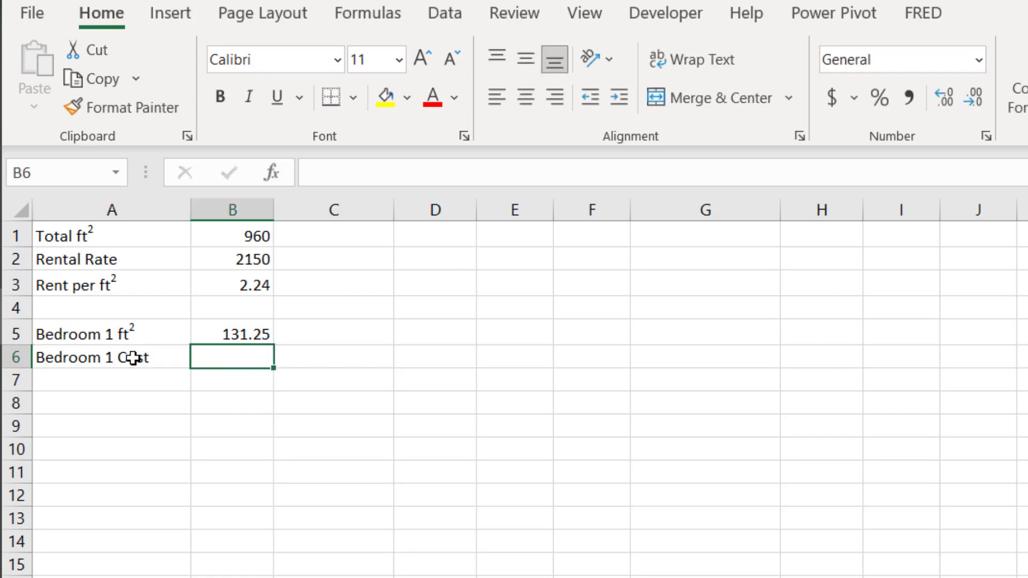
Calculate the Bedroom 1 cost in B6 with the formula =B5*B3.
text(=)
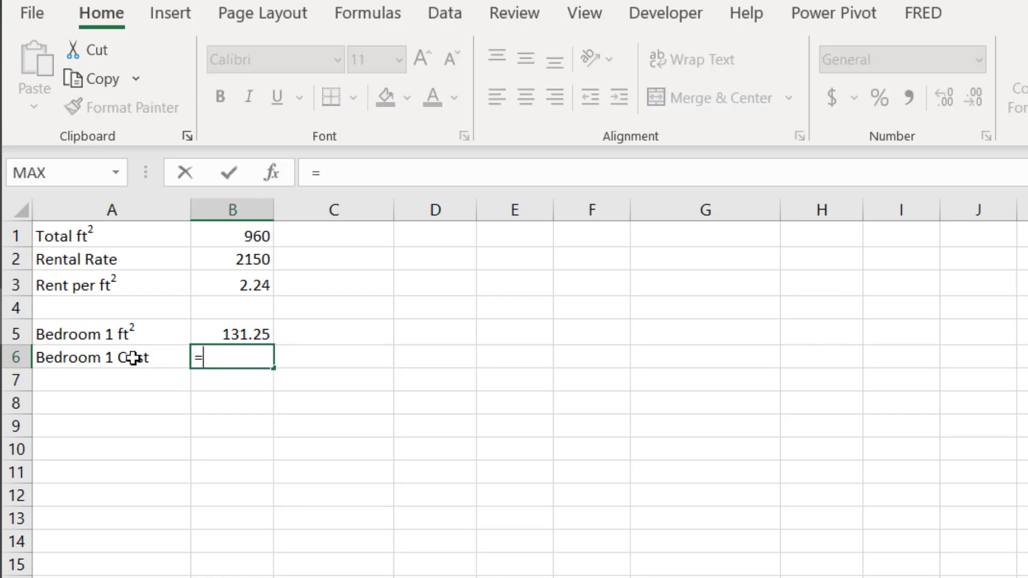
click(208, 336)
text(*)
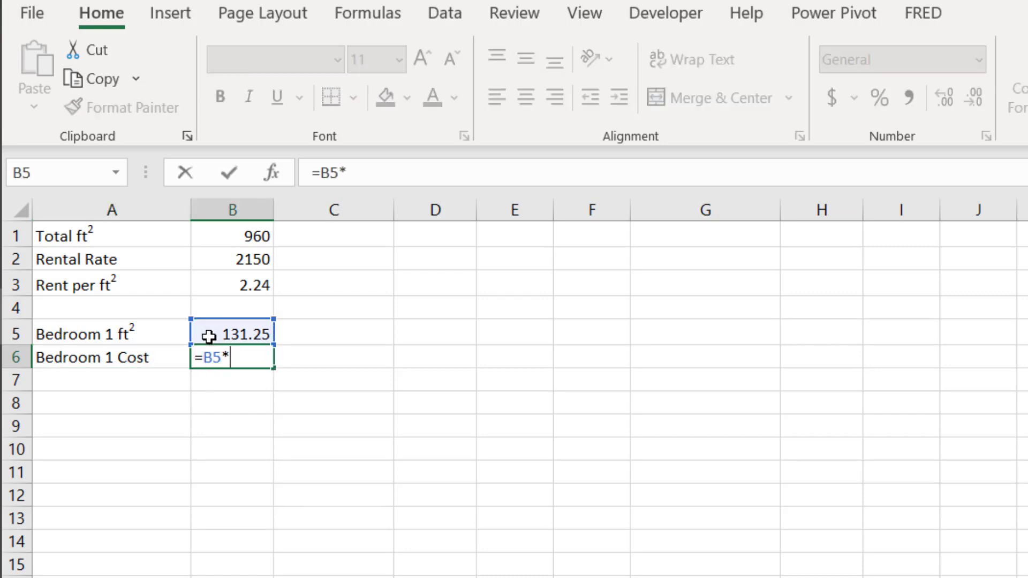
click(227, 284)
key(Return)
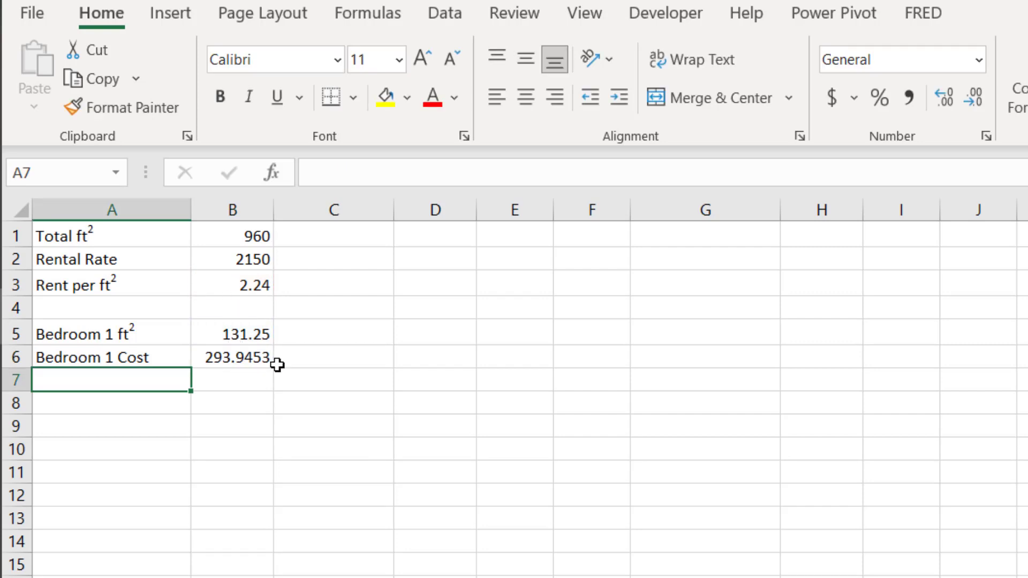
Apply the dollar Accounting format to the rent per square foot in B3 and the Bedroom 1 cost in B6.
click(224, 358)
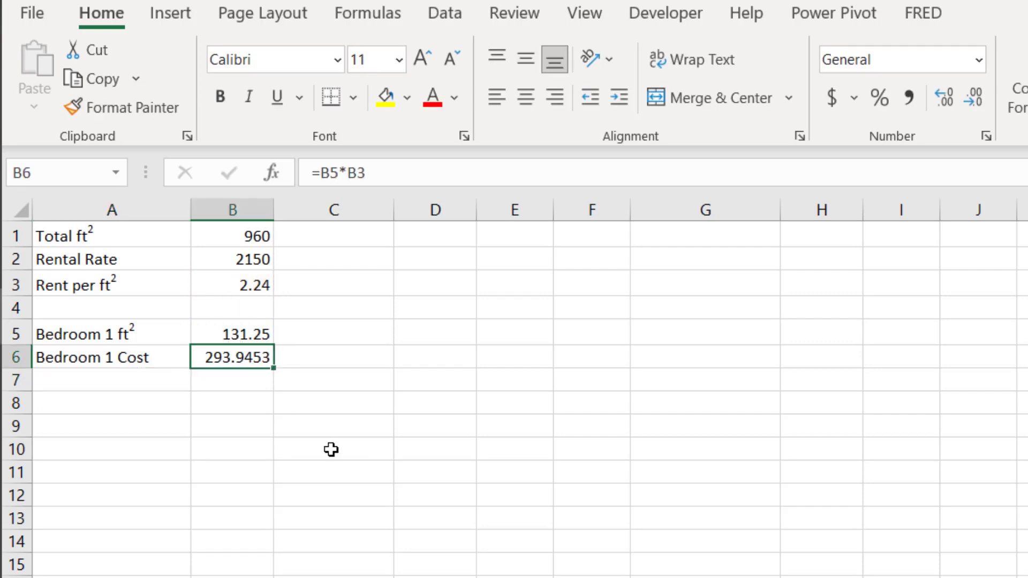
click(247, 285)
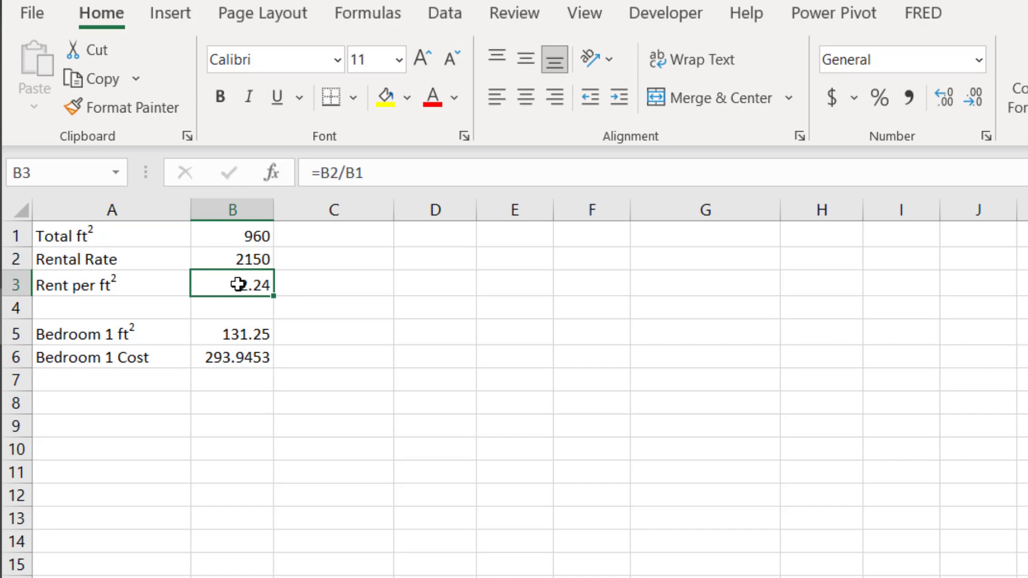
click(833, 103)
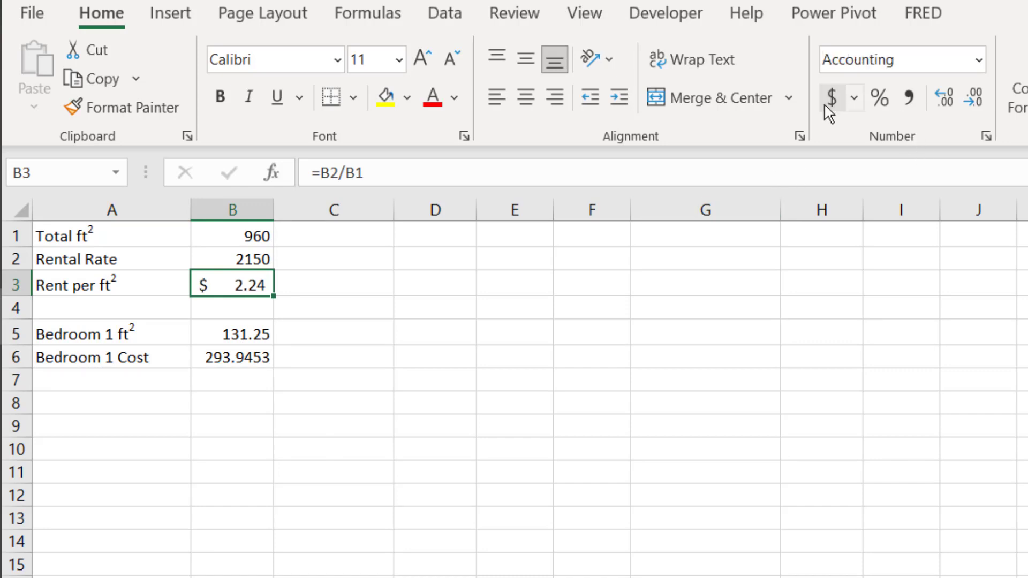
click(246, 357)
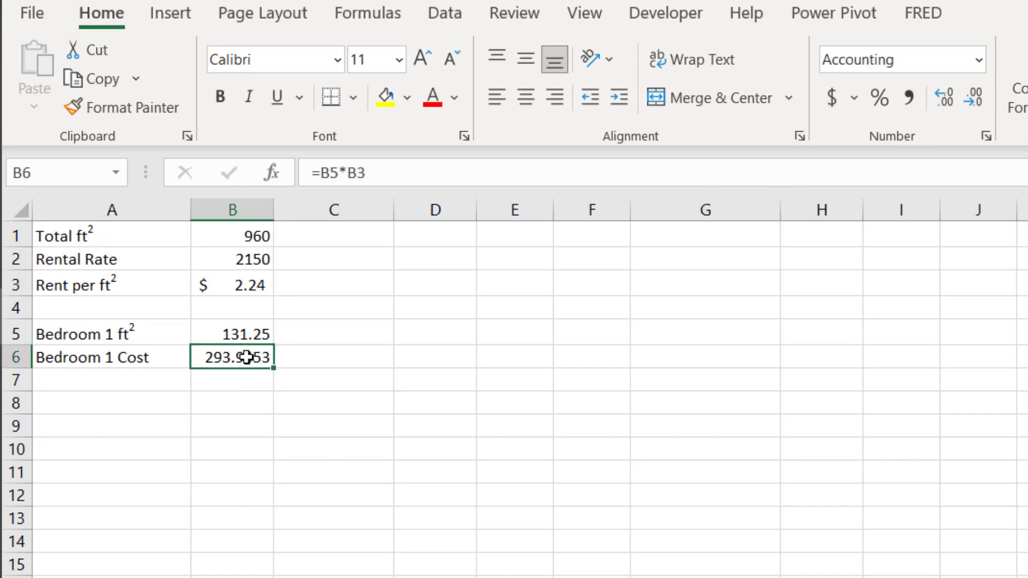
click(832, 98)
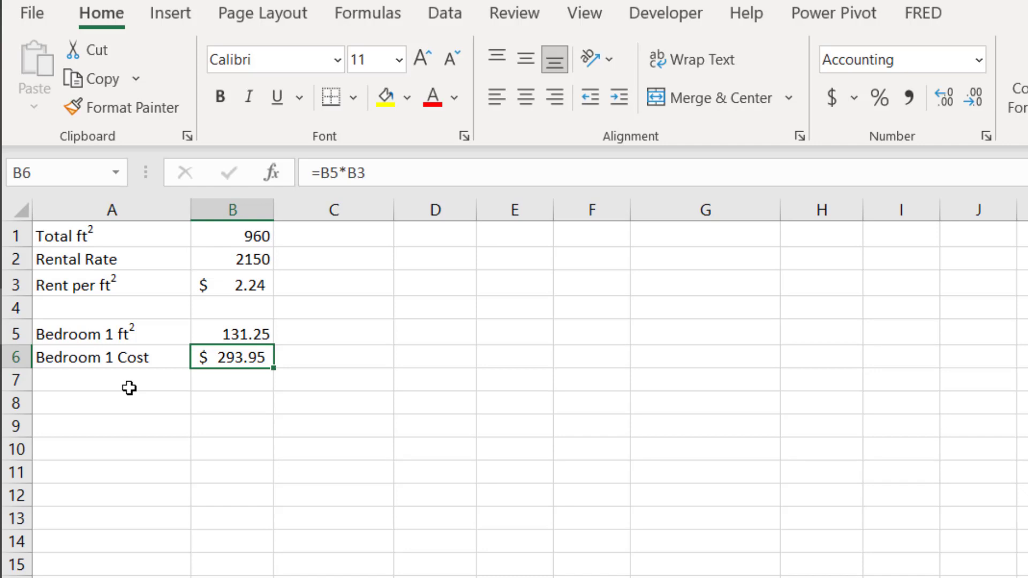
Copy the A5 label into A7 and change it to "Bedroom 2 ft2", keeping the superscript 2.
click(129, 387)
click(155, 334)
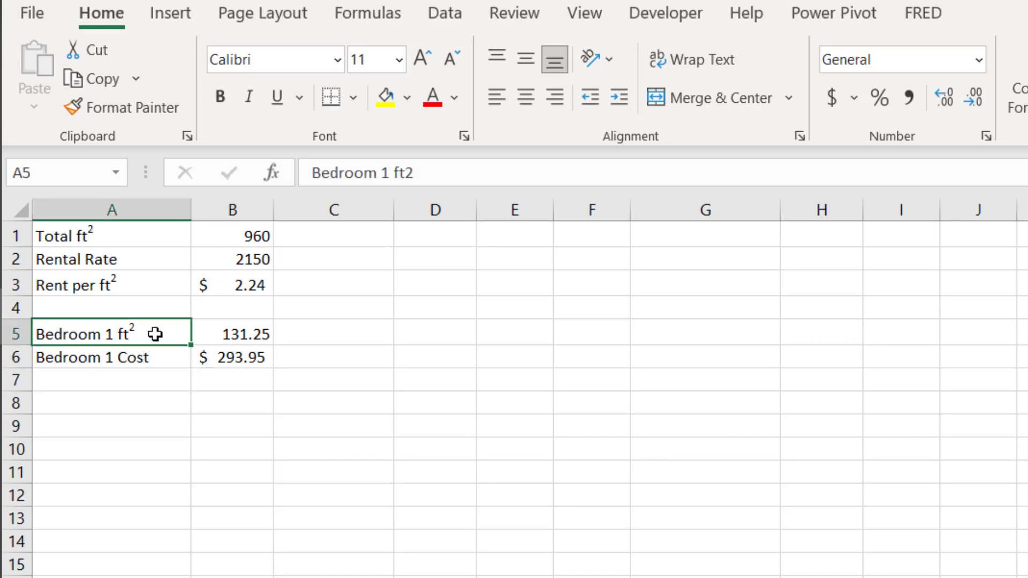
key(ctrl+c)
click(127, 375)
key(ctrl+v)
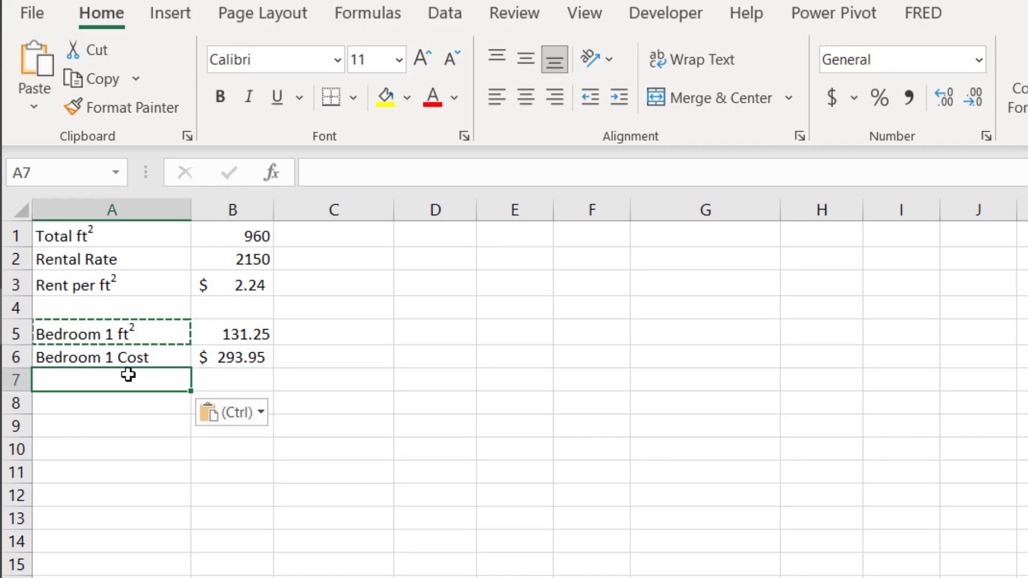
click(390, 172)
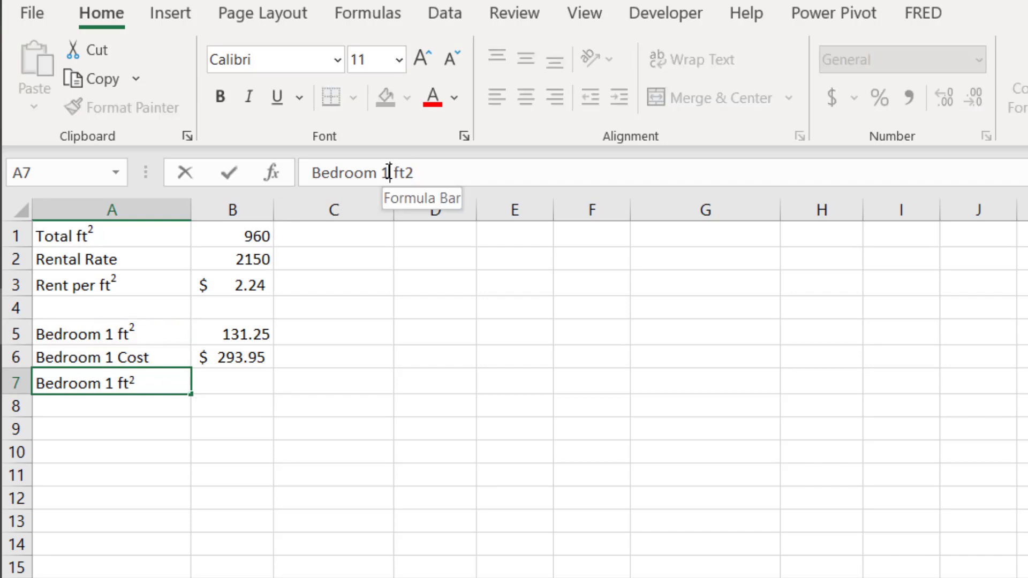
key(BackSpace)
text(2)
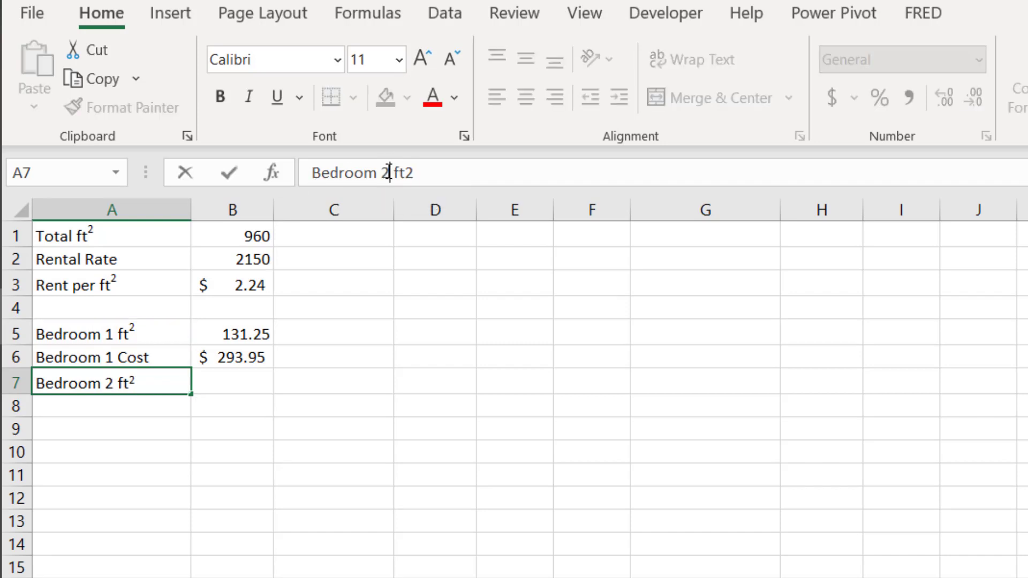
Enter 162 in B7 as the square footage of Bedroom 2.
click(252, 388)
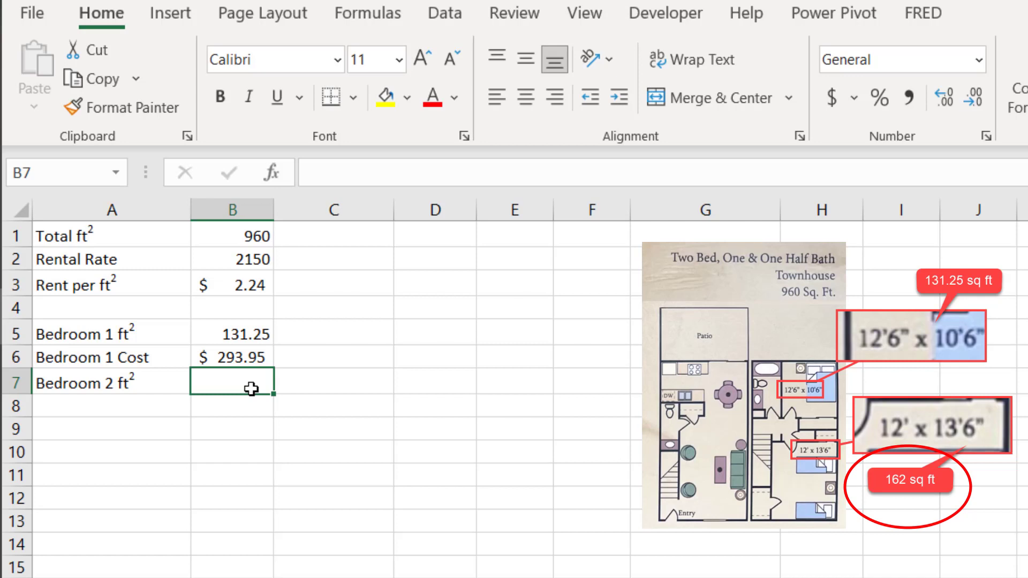
text(16)
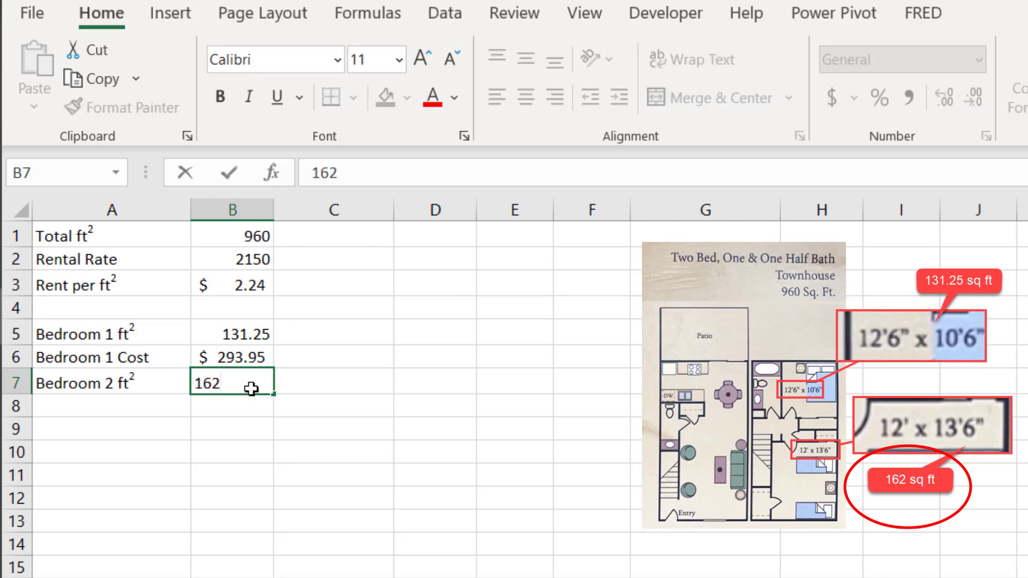
text(2)
click(153, 409)
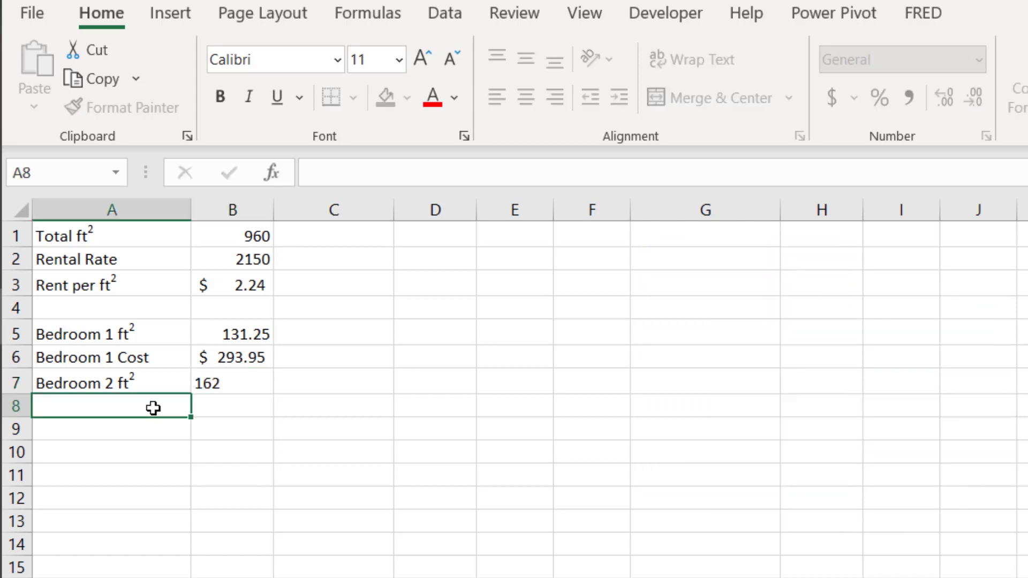
Copy the A6 label into A8 and change it to "Bedroom 2 Cost".
click(155, 360)
key(ctrl+c)
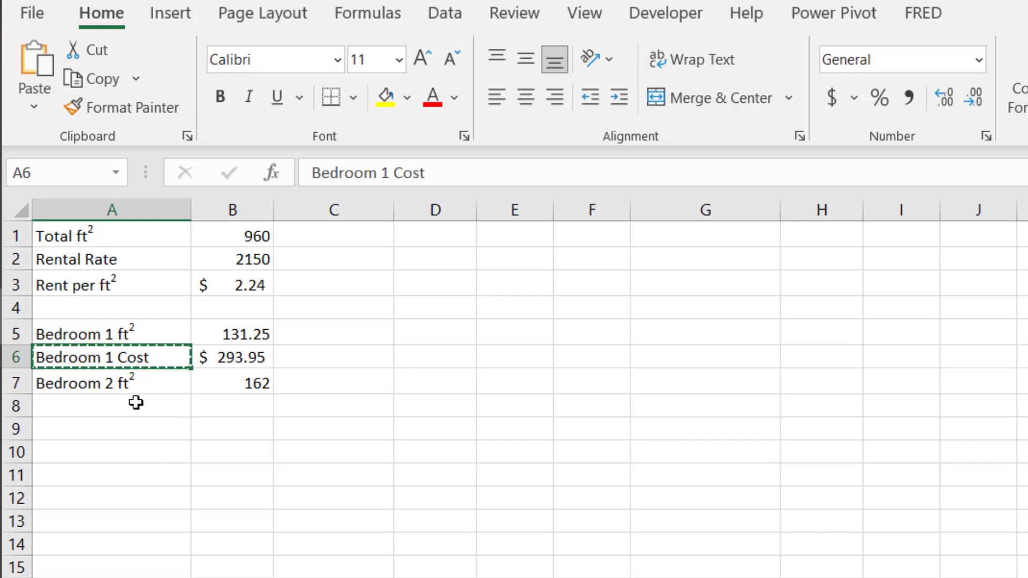
click(136, 402)
key(ctrl+v)
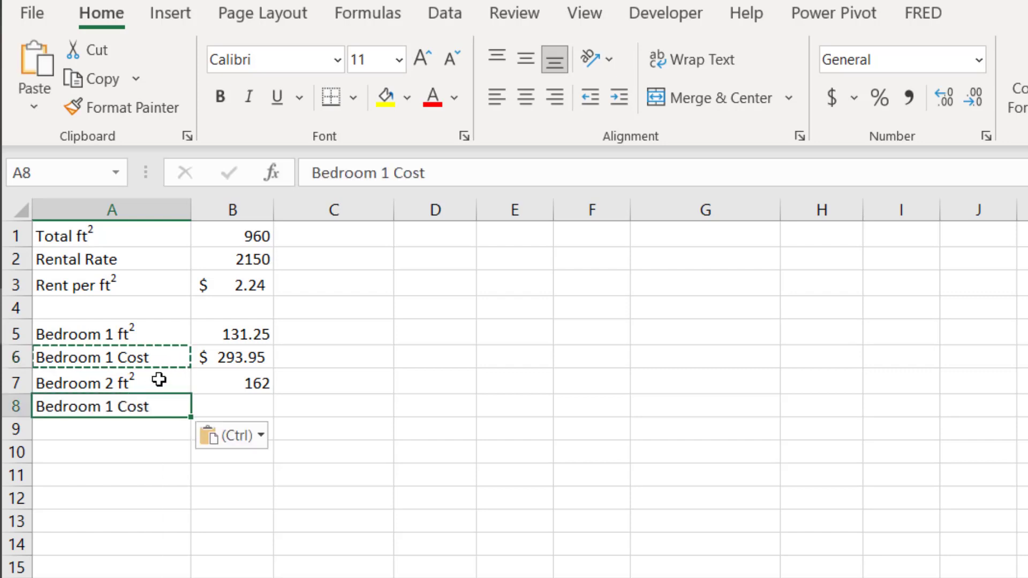
click(384, 172)
text(2)
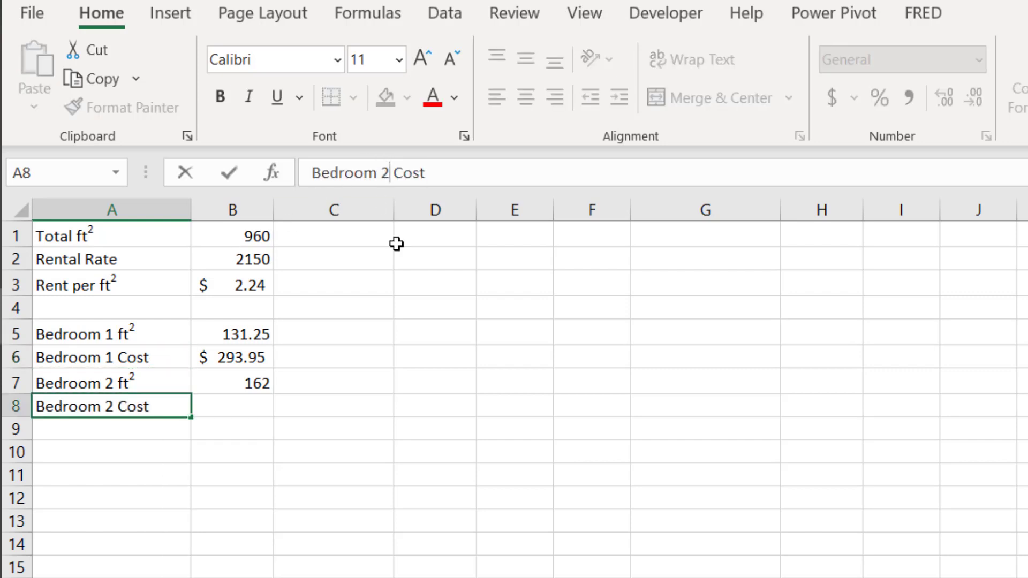
Calculate the Bedroom 2 cost in B8 with the formula =B7*B3.
click(227, 411)
text(=)
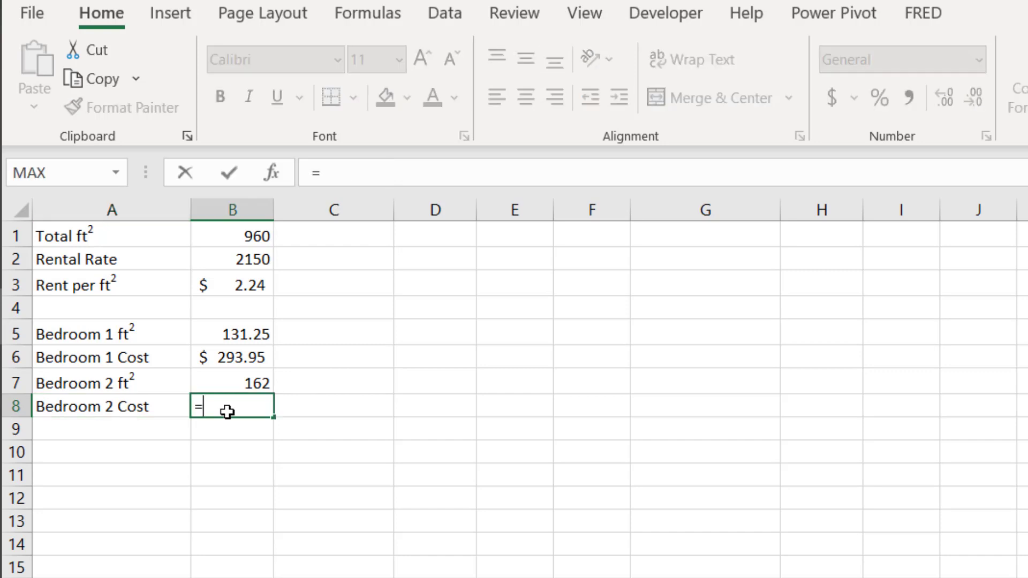
click(242, 386)
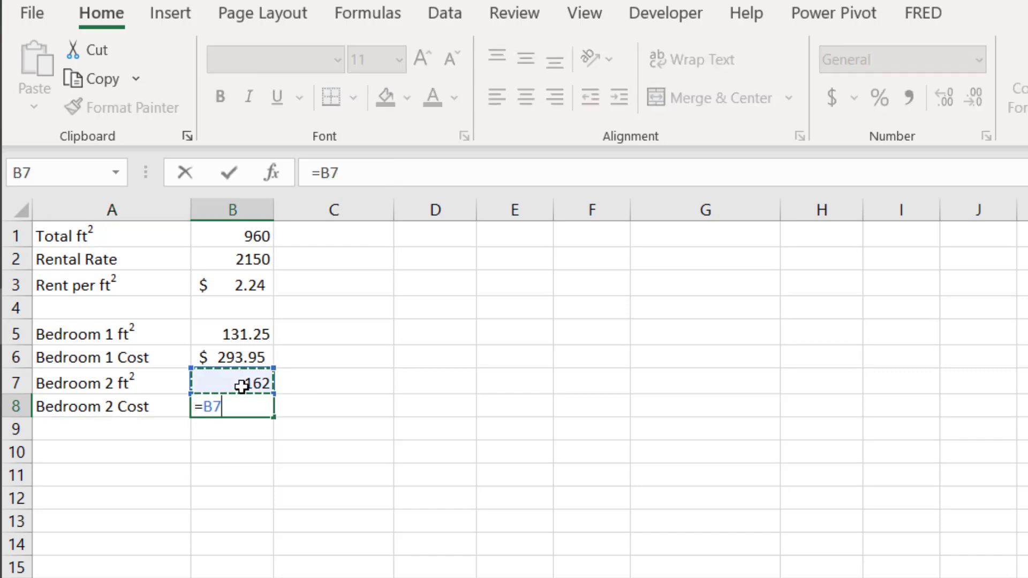
text(*)
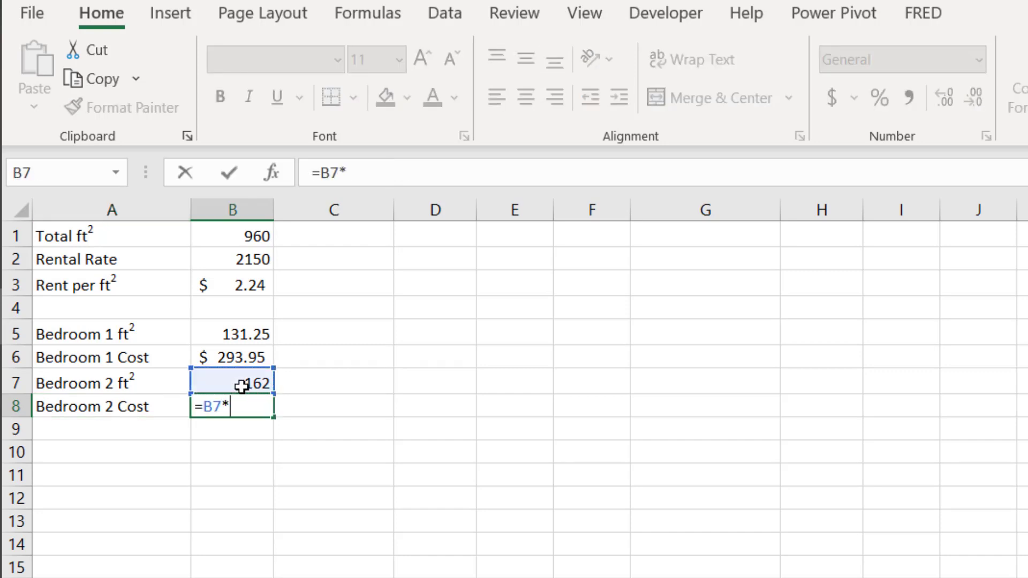
click(243, 285)
key(Return)
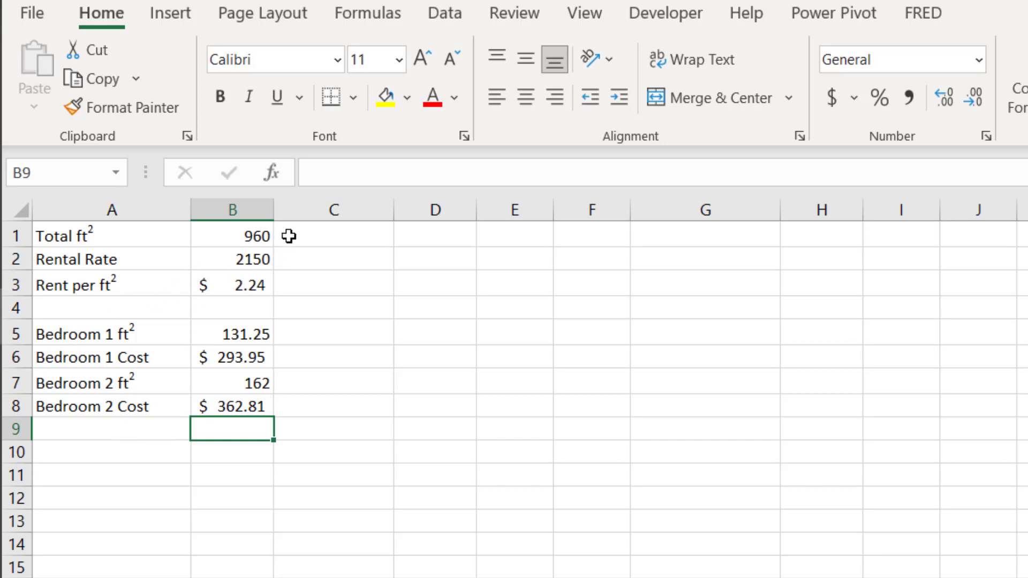
click(249, 234)
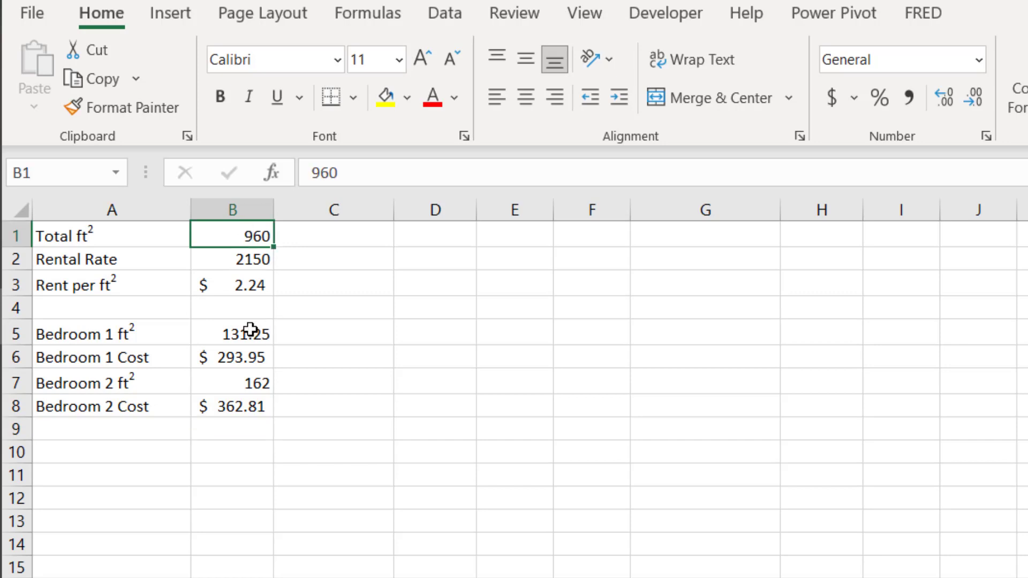
click(239, 335)
click(241, 385)
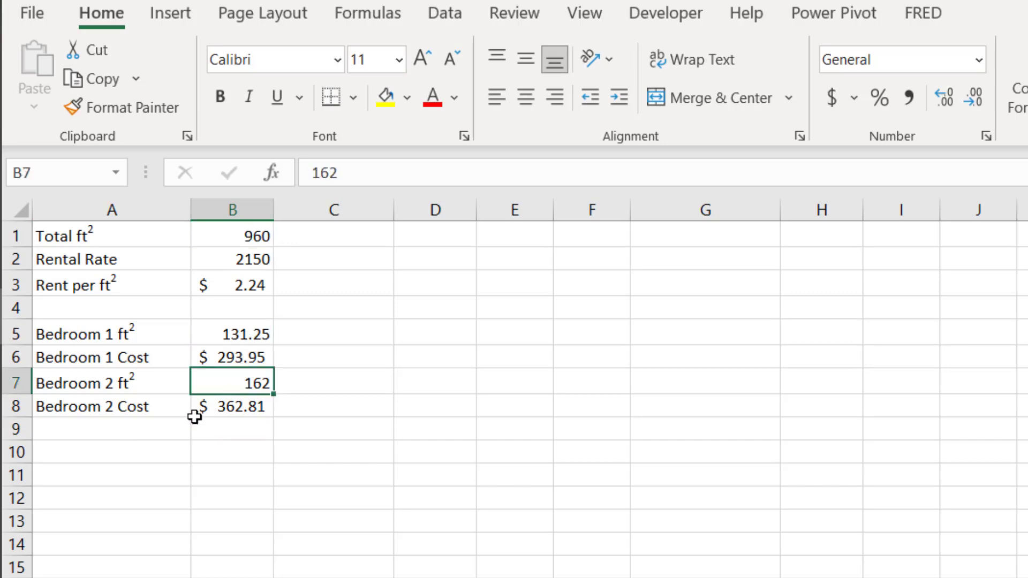
Copy the A5 label into A9 and change it to "Common 1 ft2", keeping the superscript 2.
click(114, 335)
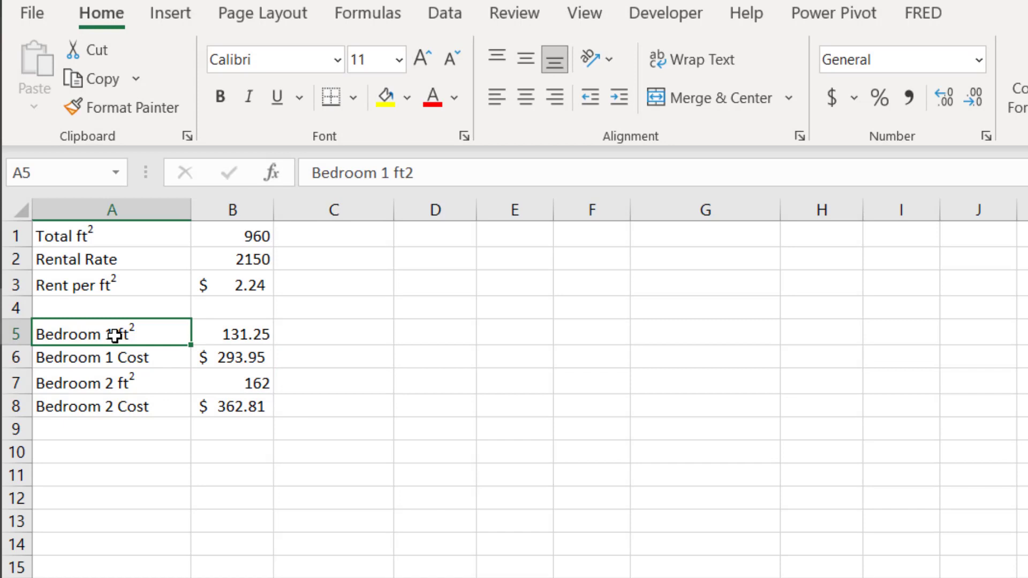
key(ctrl+c)
click(82, 430)
key(ctrl+v)
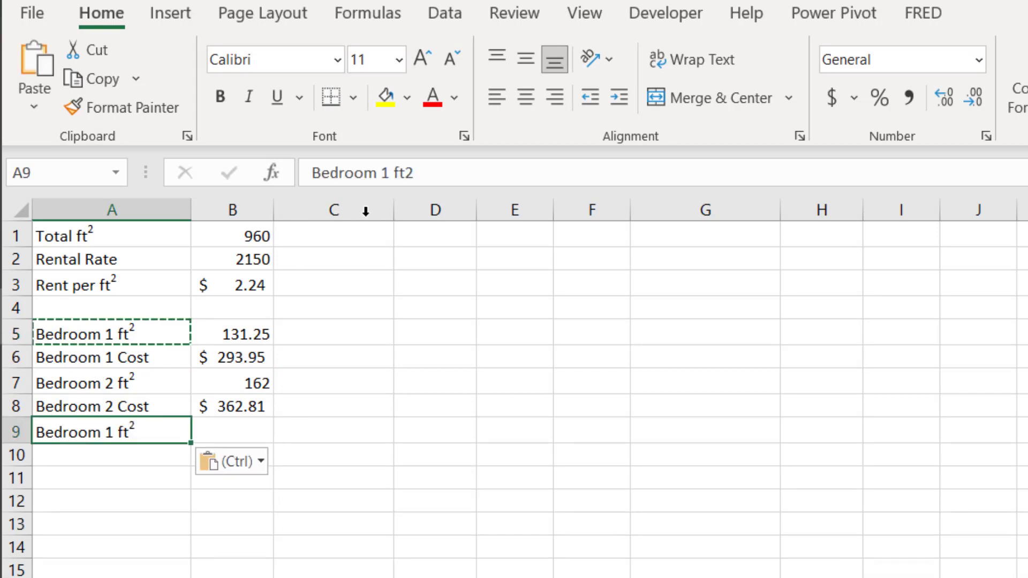
double_click(355, 174)
text(Common)
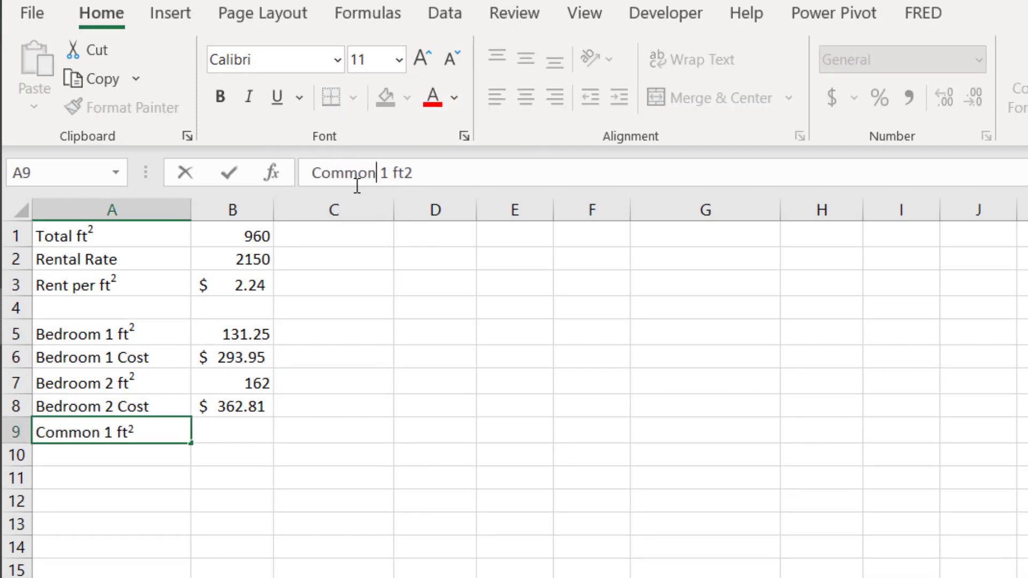
Calculate the common area square footage in B9 with the formula =B1-B5-B7.
click(256, 427)
text(=)
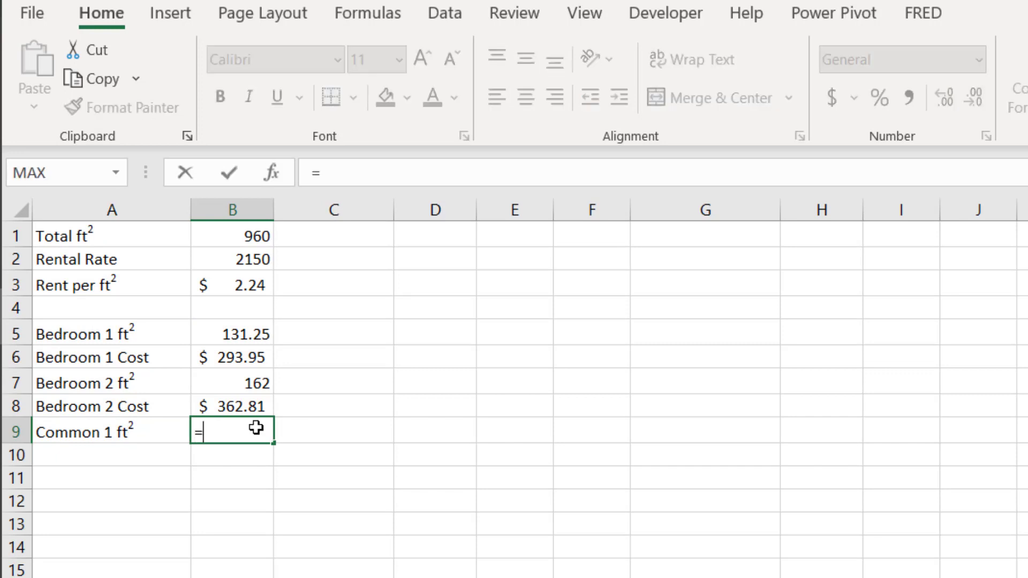
click(225, 229)
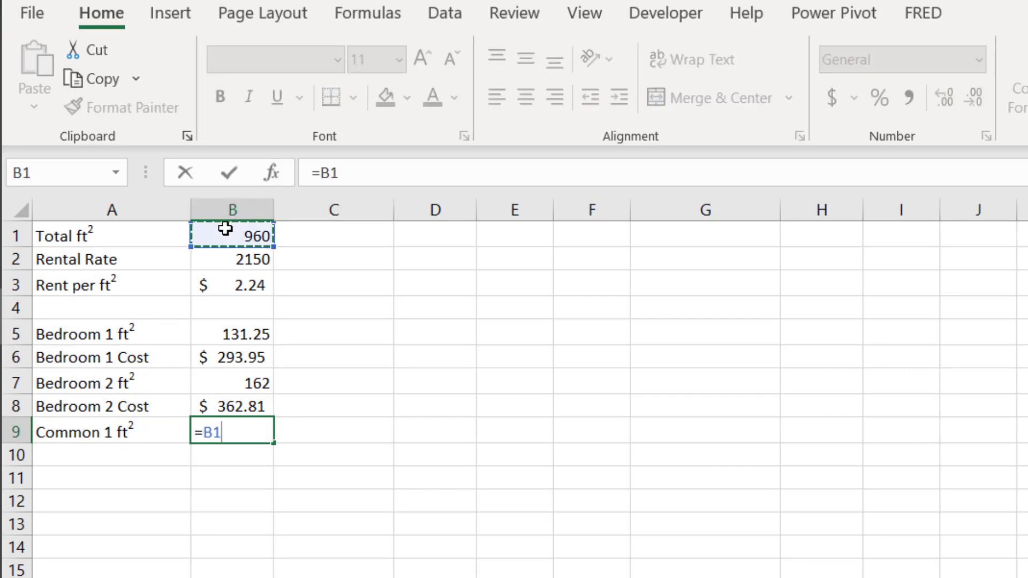
text(-)
click(254, 341)
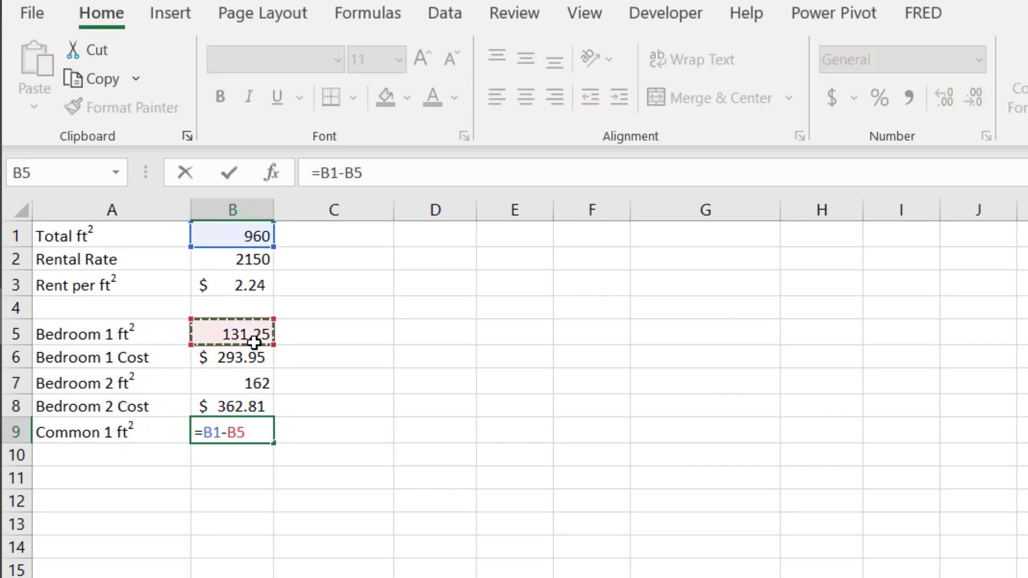
text(-)
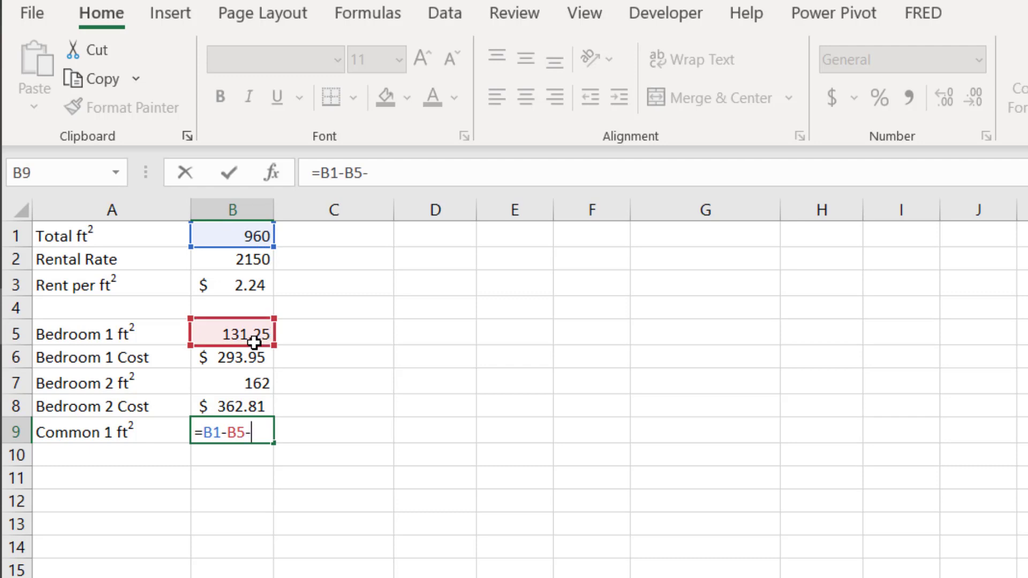
click(234, 388)
key(Return)
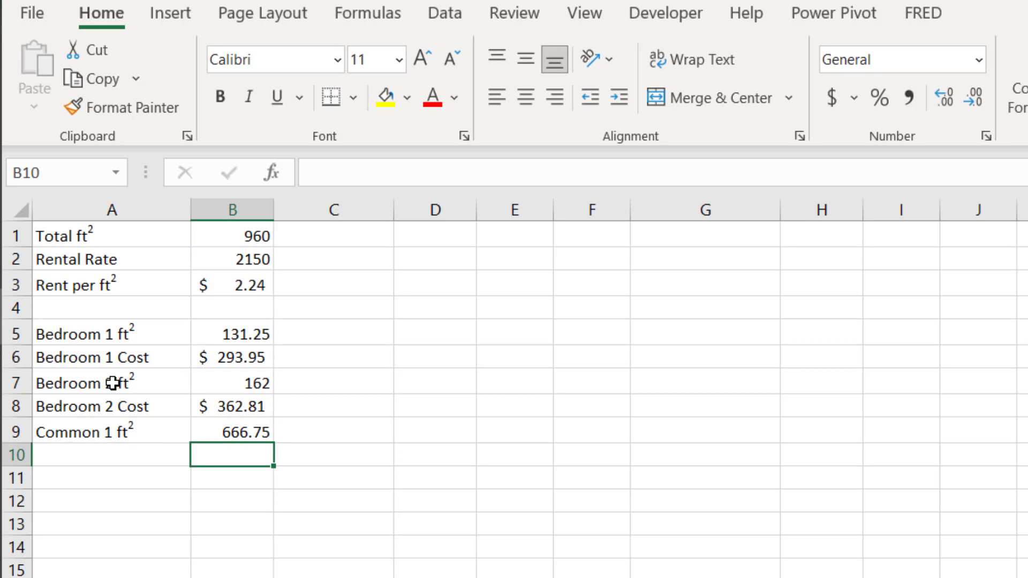
Copy the A5 label into A10 and change it to "Common ft2", keeping the superscript 2.
click(101, 339)
key(ctrl+c)
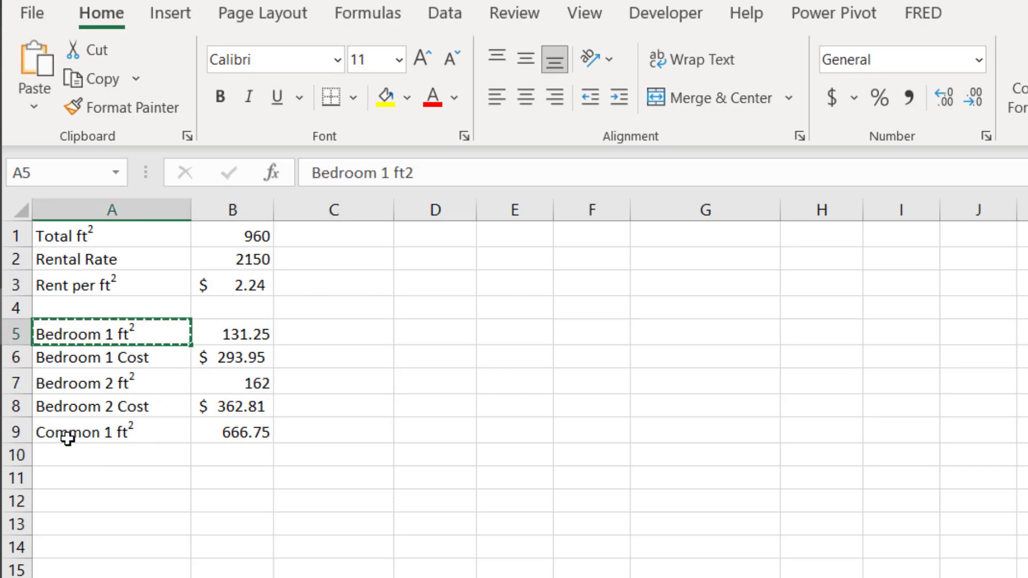
click(64, 453)
key(ctrl+v)
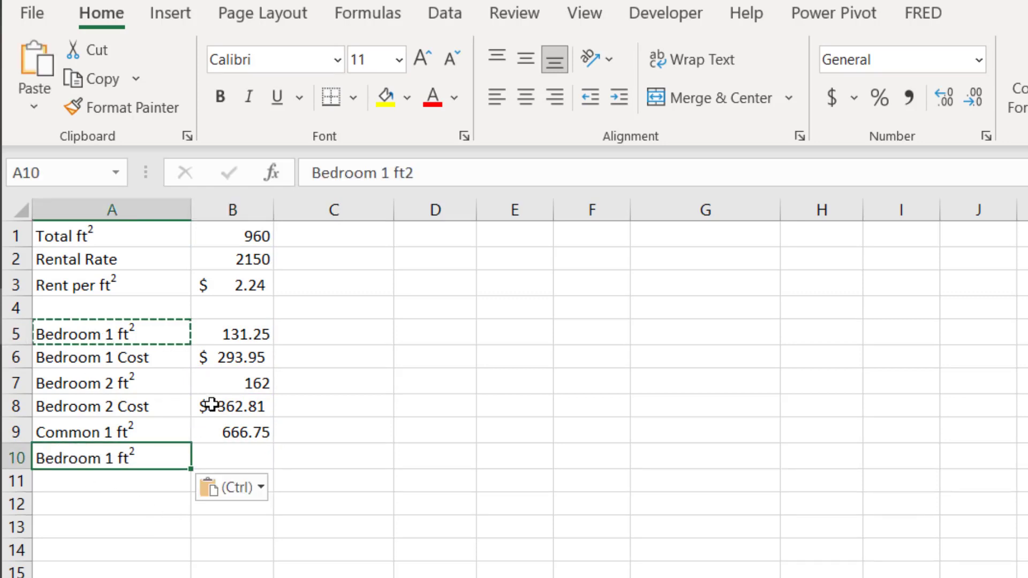
double_click(357, 173)
text(Common)
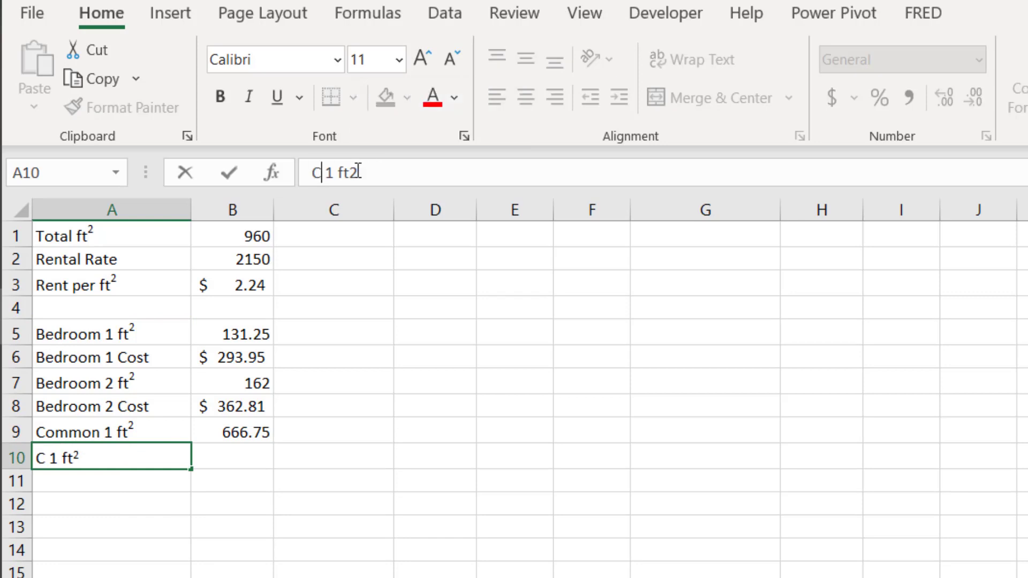
key(Delete)
key(Delete)
key(Delete)
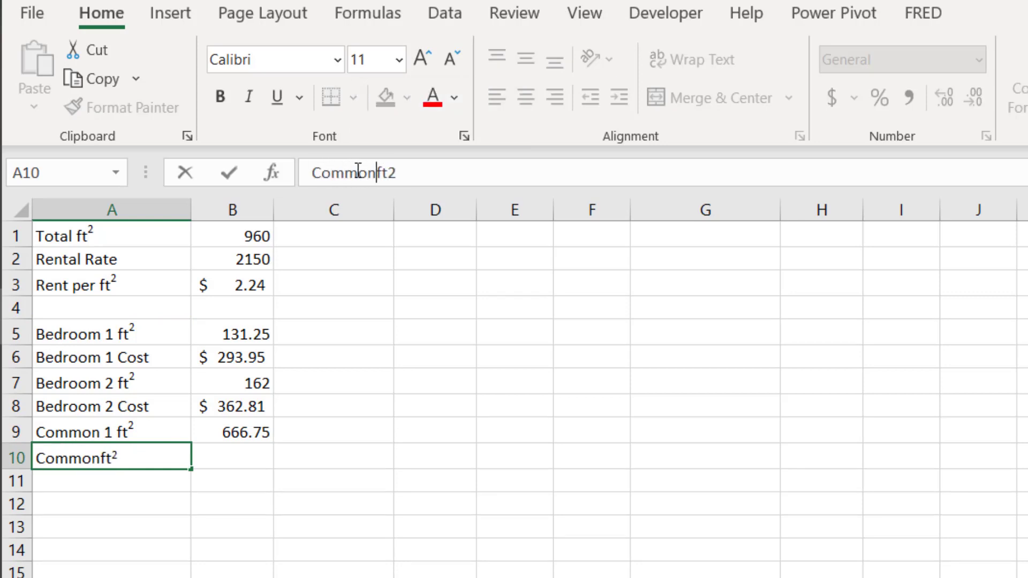
key(Return)
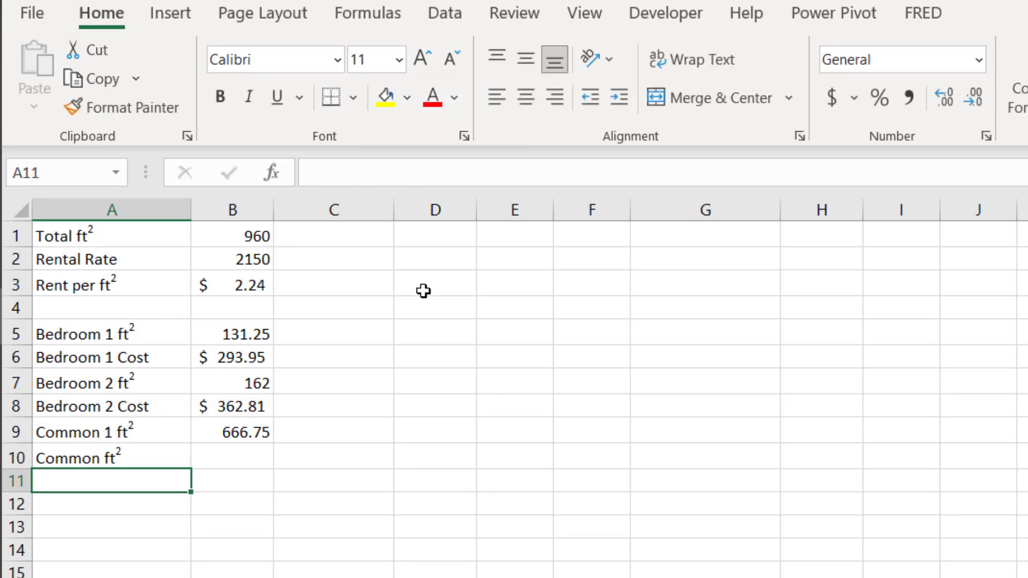
Calculate the common area cost in B10 with the formula =B9*B3.
click(244, 453)
text(=)
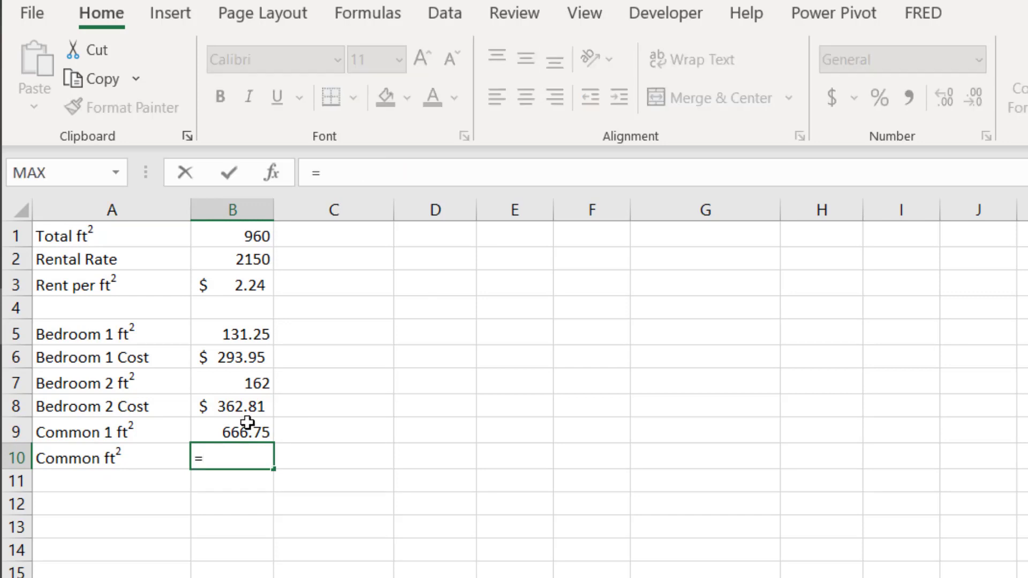
click(237, 437)
text(*)
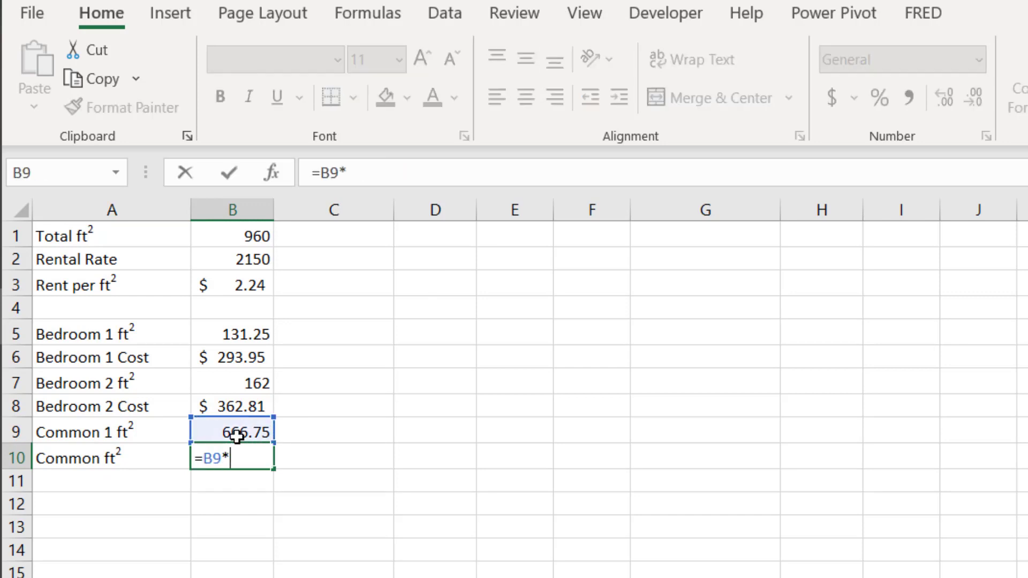
click(248, 284)
key(Return)
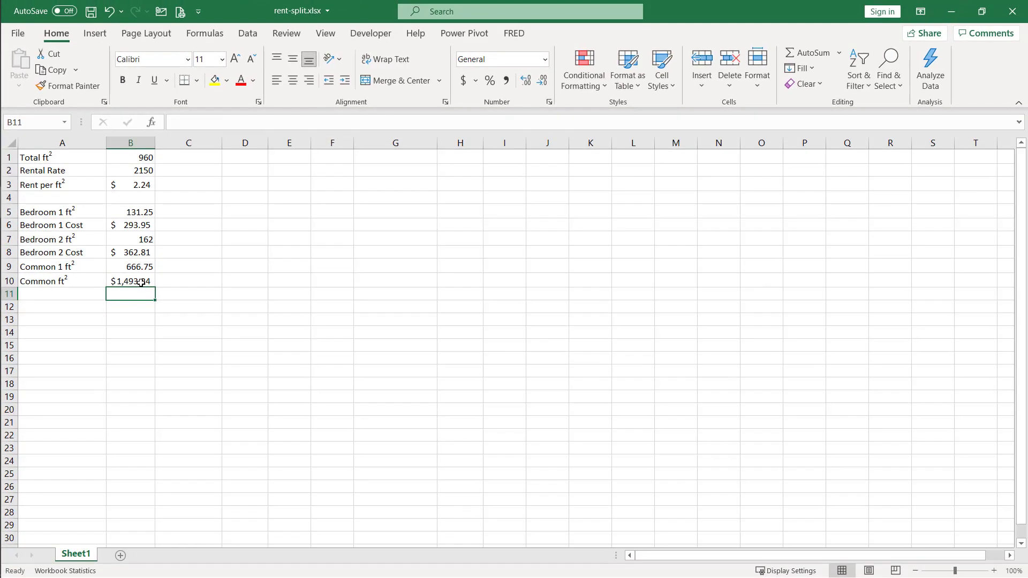
Check the sum of the square footages in B5, B7 and B9, and of the costs in B6, B8 and B10.
click(140, 214)
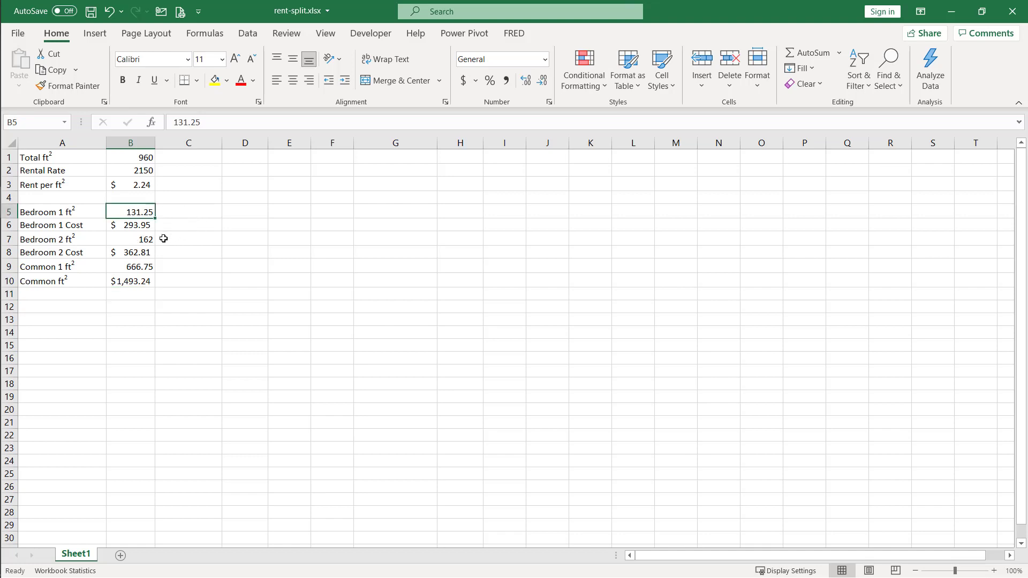
ctrl+click(127, 242)
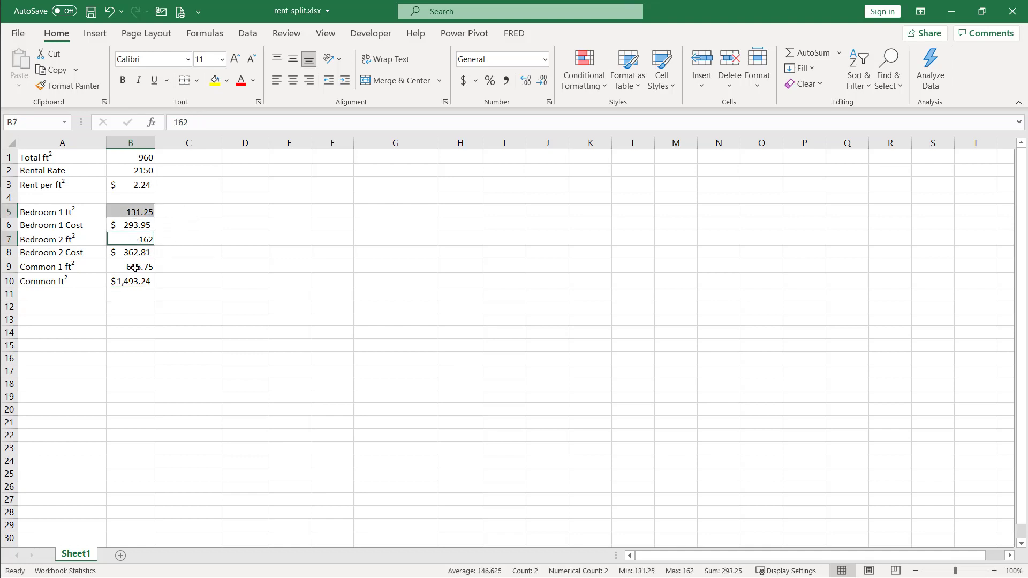
ctrl+click(136, 268)
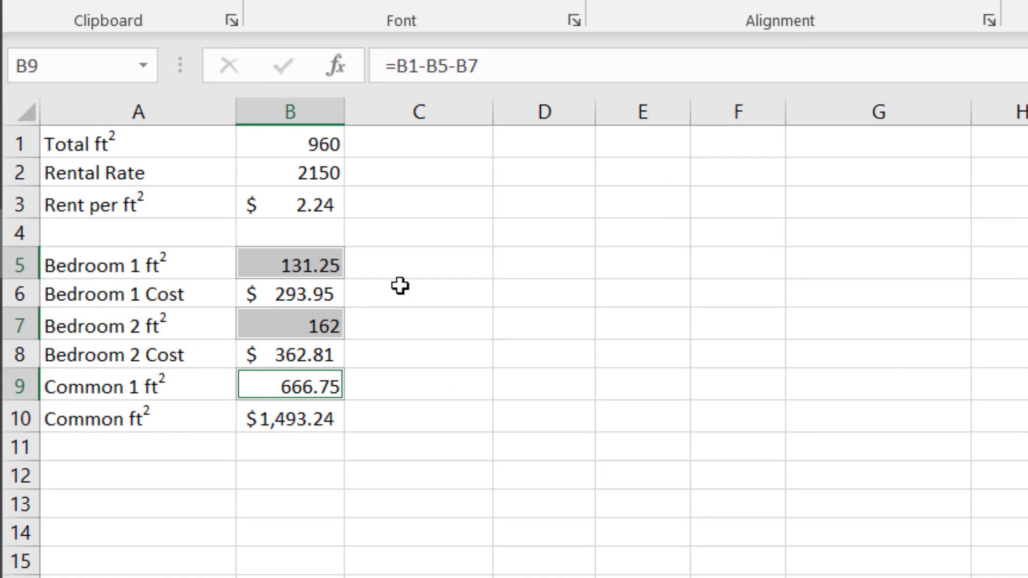
click(289, 294)
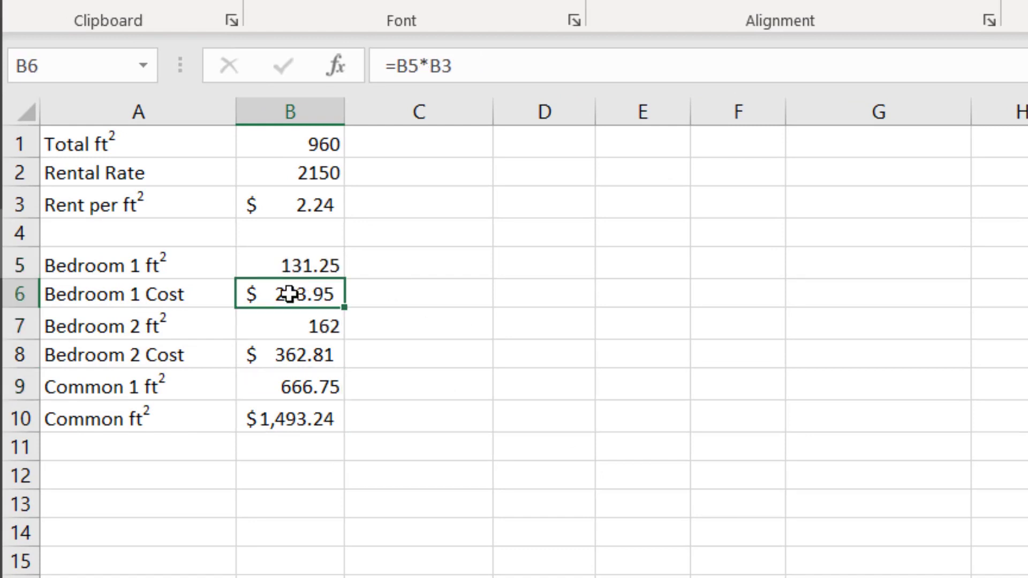
ctrl+click(295, 358)
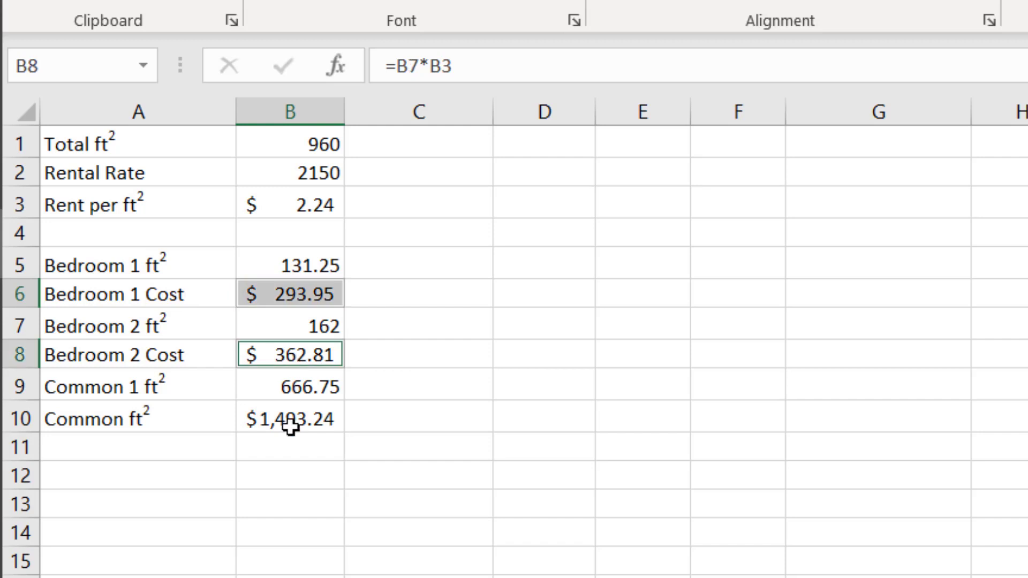
ctrl+click(289, 422)
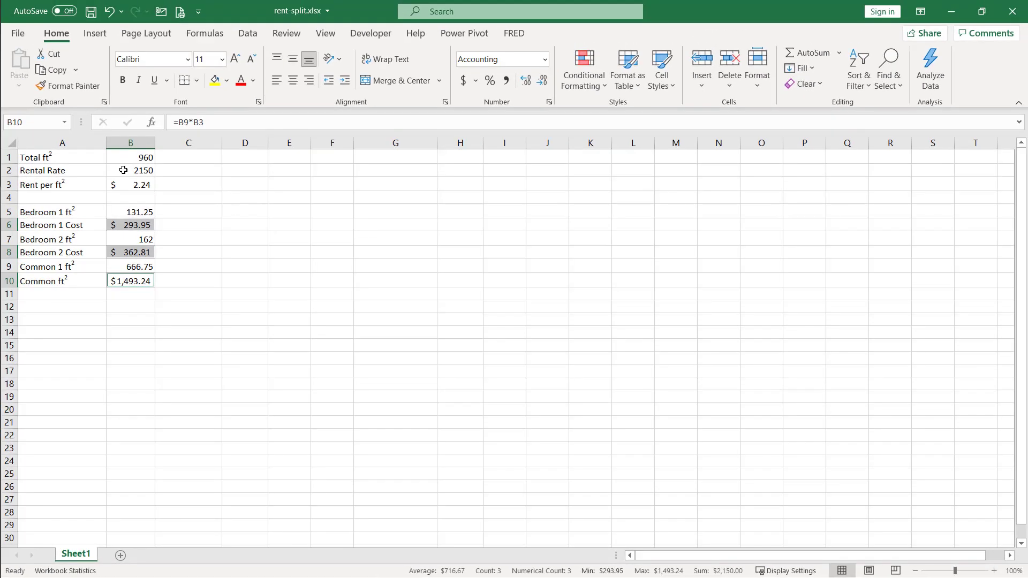
Format the rental rate in B2 with the dollar accounting number format.
click(123, 170)
click(463, 80)
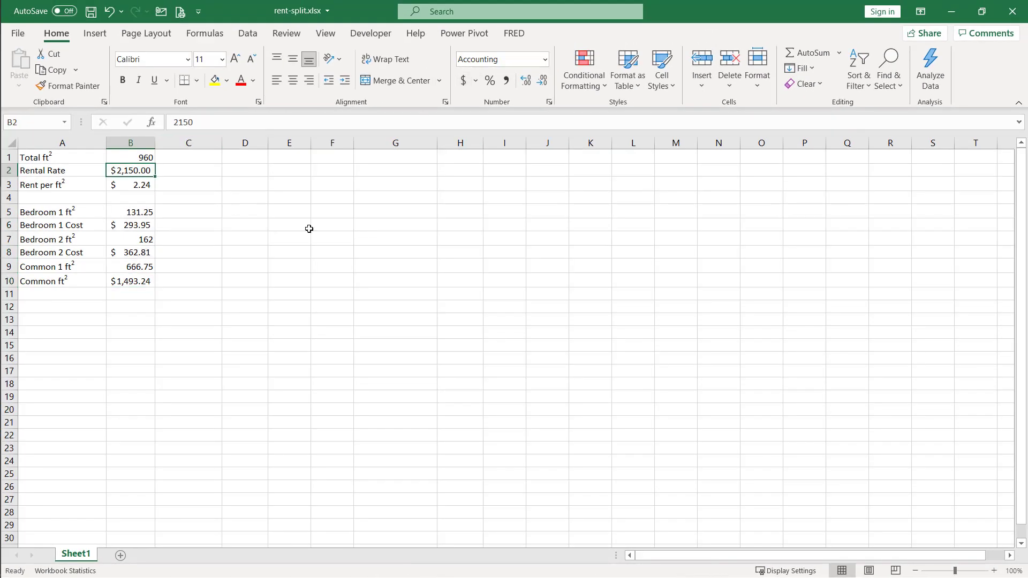
click(240, 310)
Enter the label "Bedroom 1 #ppl" in A13.
double_click(36, 321)
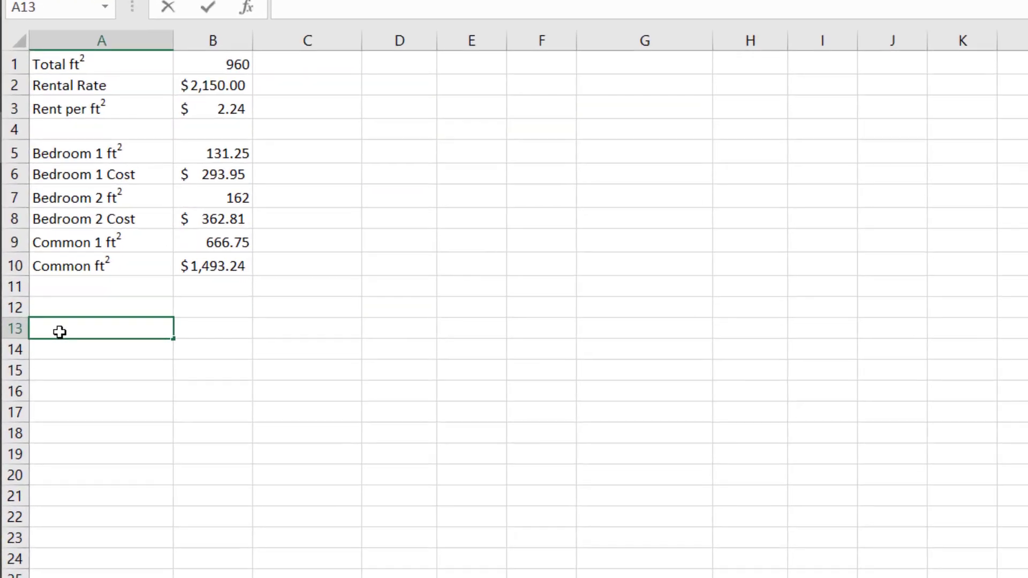
text(Bed)
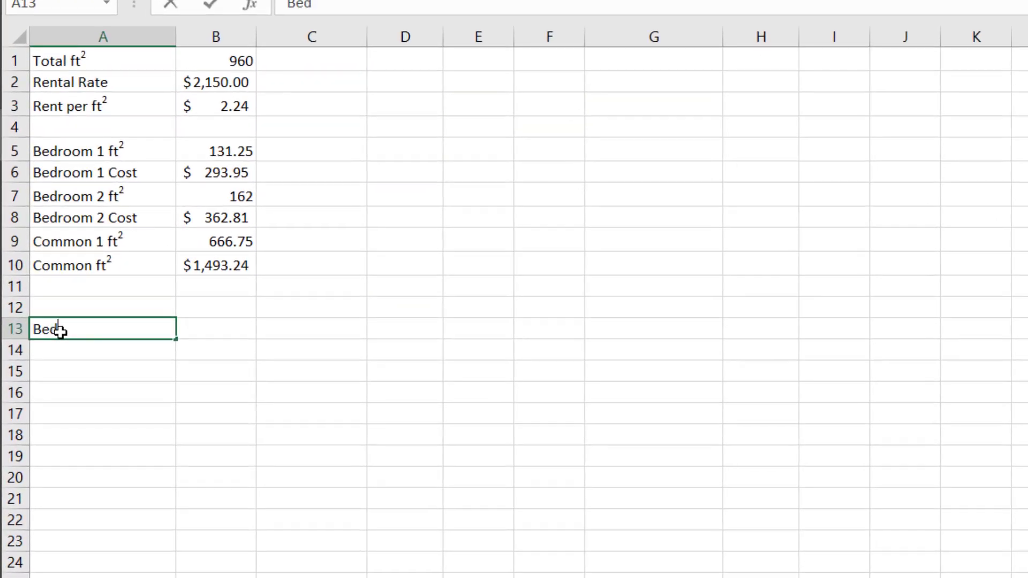
text(room 1 #ppl)
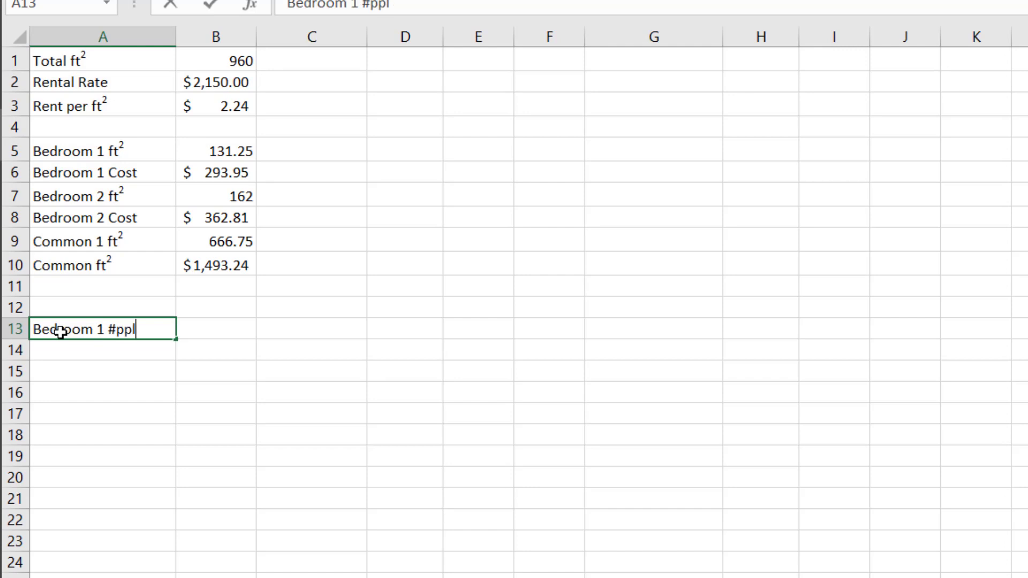
key(Return)
Copy the A13 label into A14 and change it to "Bedroom 2 #ppl".
click(61, 332)
key(ctrl+c)
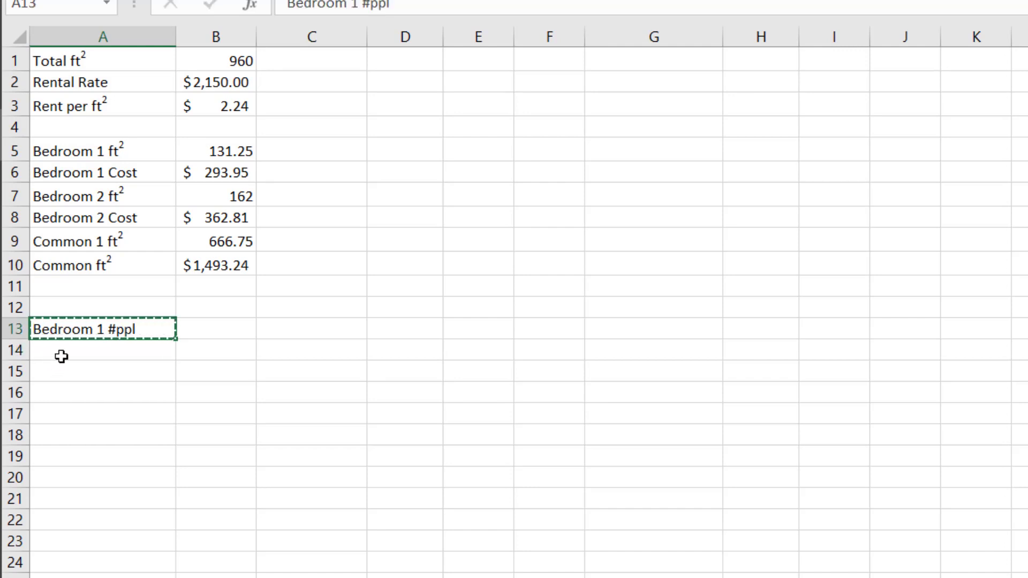
click(62, 355)
key(ctrl+v)
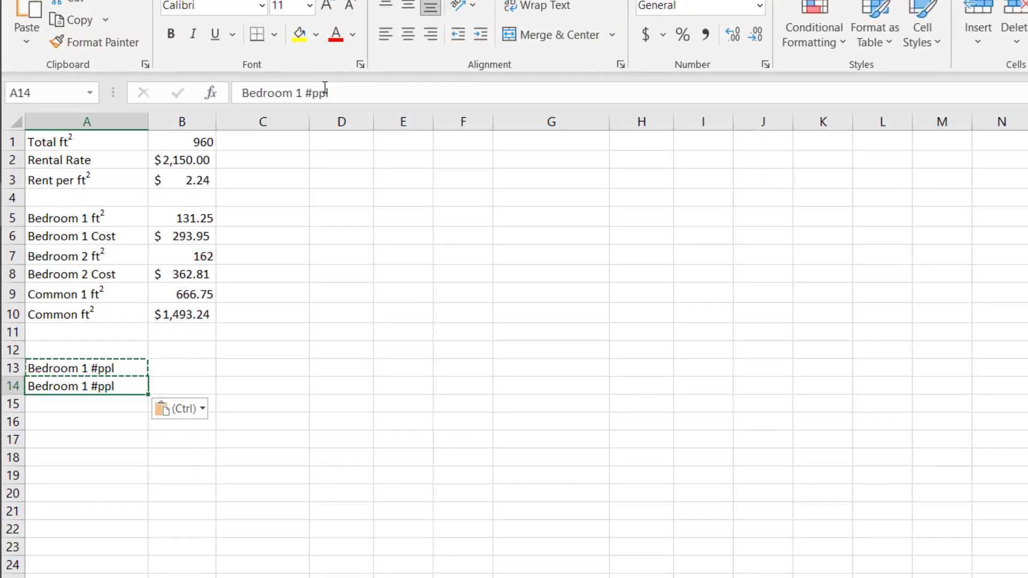
click(360, 5)
key(BackSpace)
text(2)
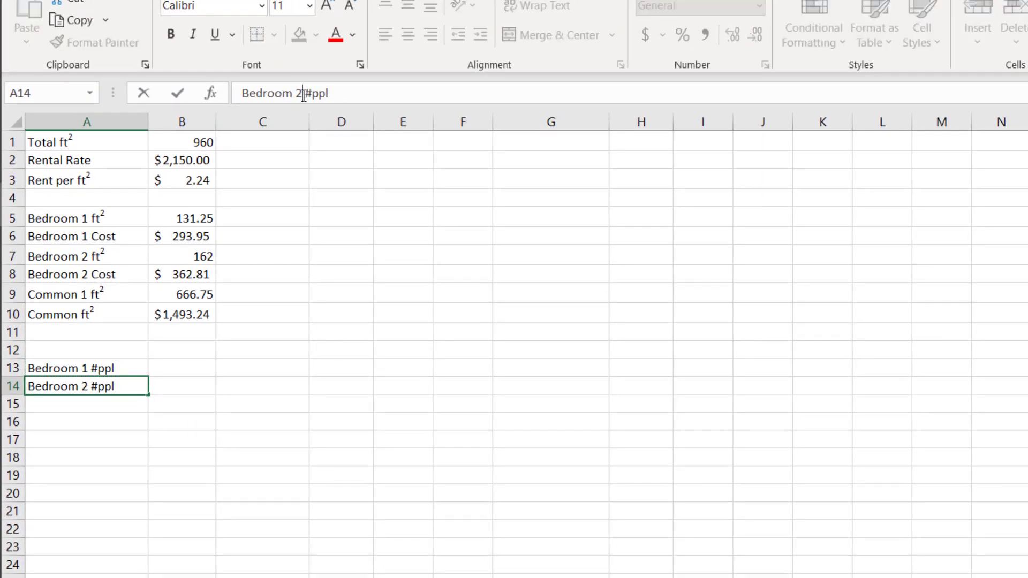
Enter the number of people per bedroom: 1 in B13 and 2 in B14.
click(203, 367)
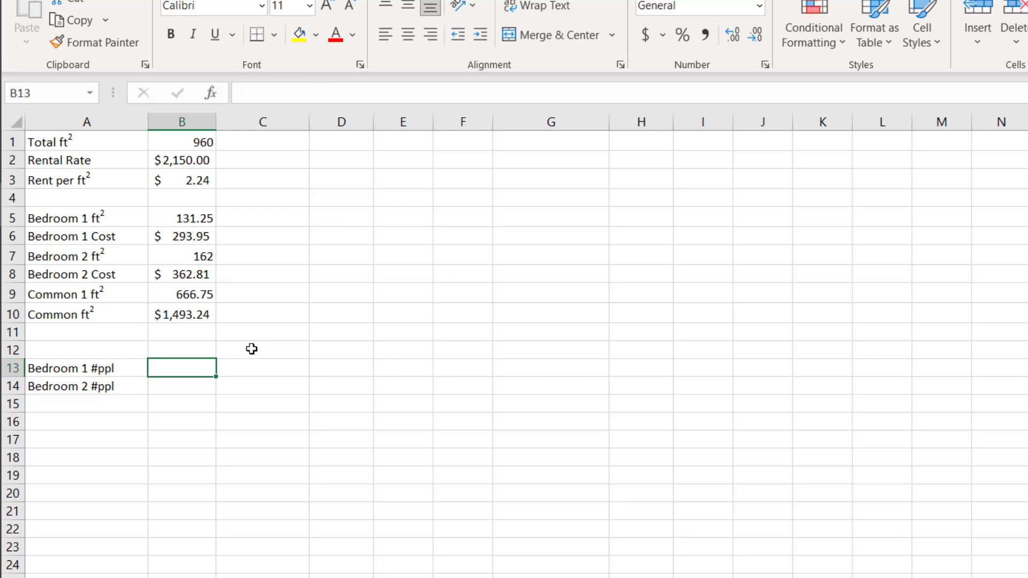
text(1)
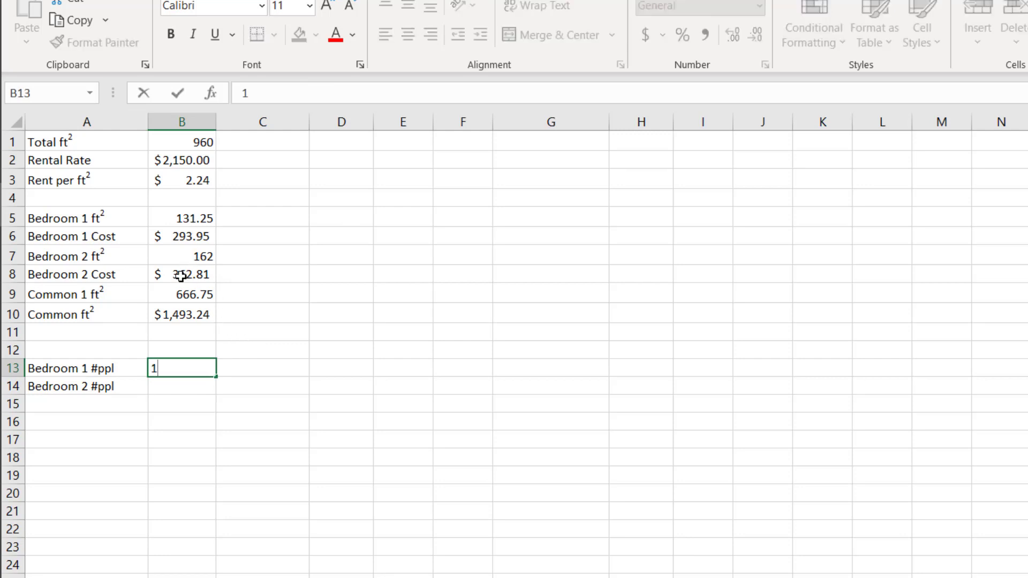
click(186, 382)
text(2)
Label A15 "Total ppl" and add up B13 through B14 in B15 with a SUM formula.
click(72, 401)
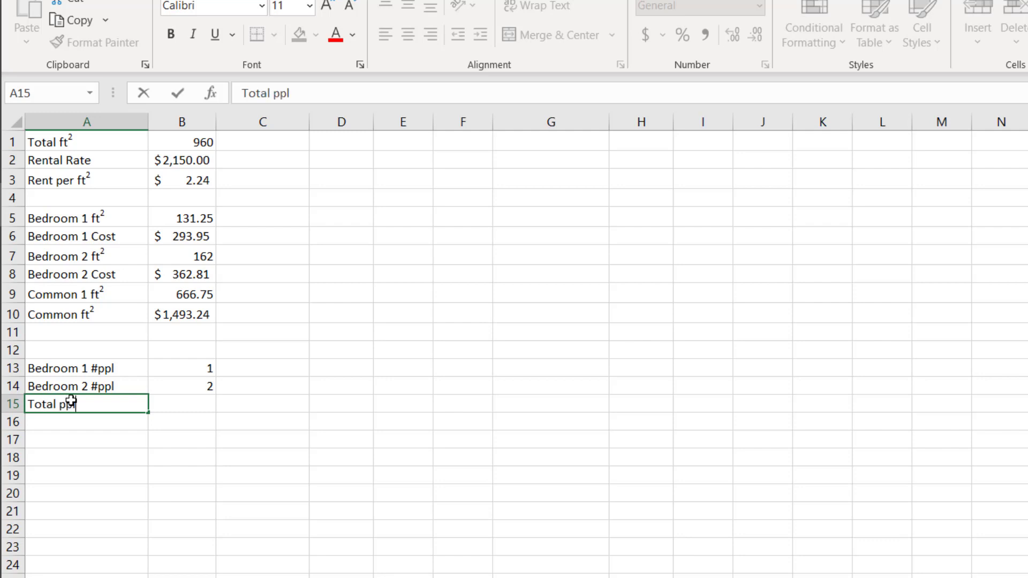
key(Tab)
text(=sum()
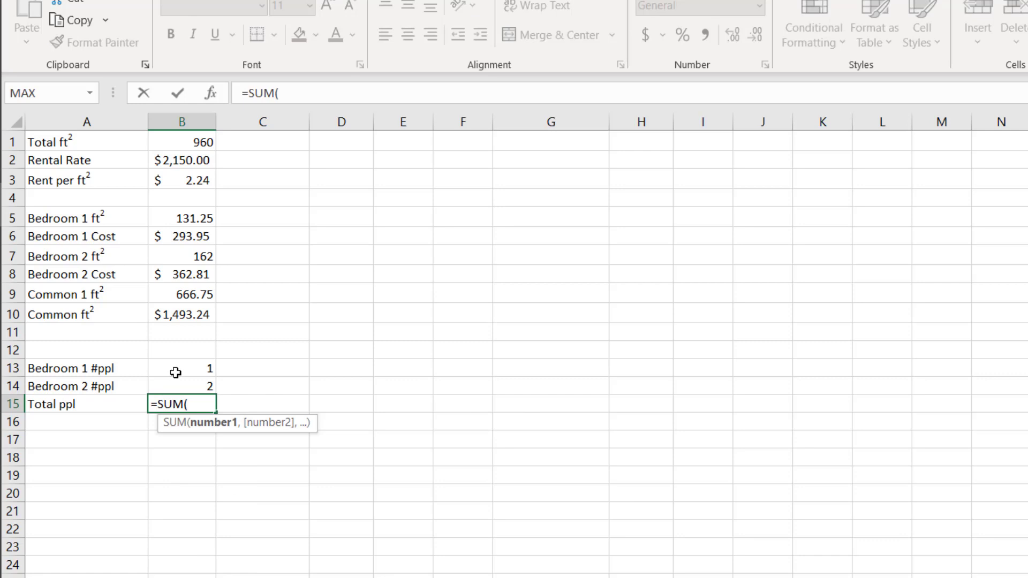
drag(175, 373, 174, 390)
key(Return)
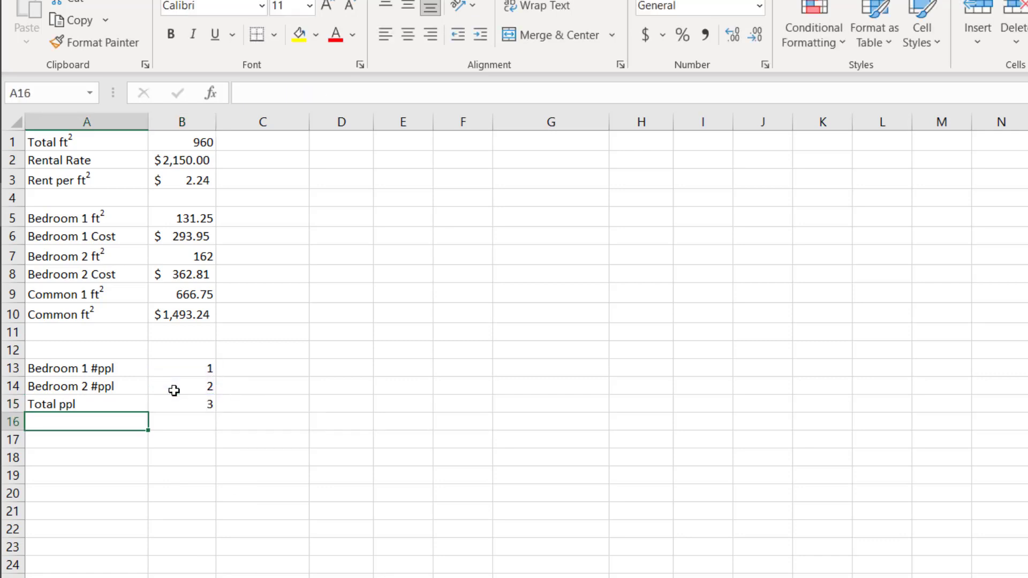
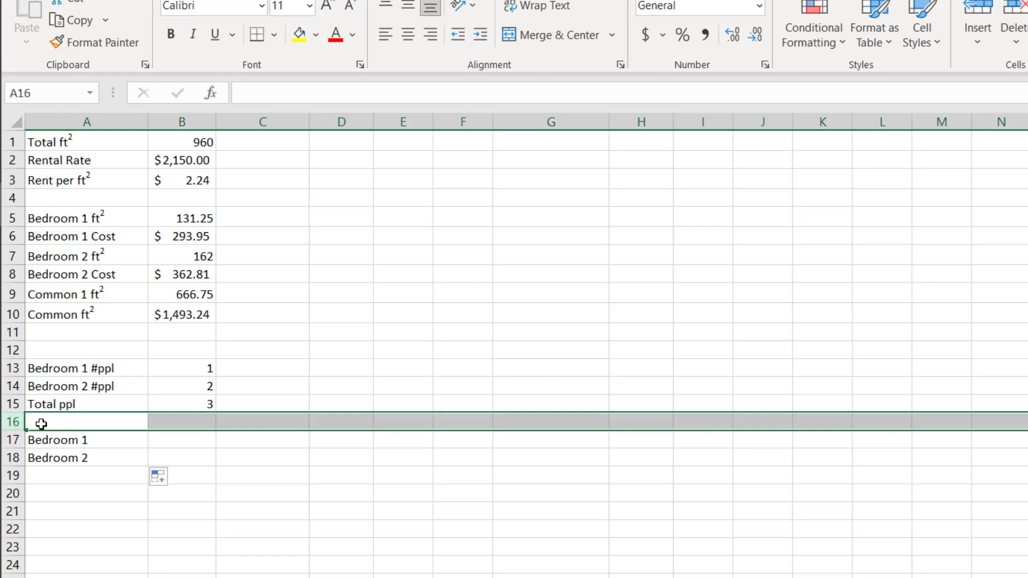
Insert an entire new row at row 16, above the Bedroom 1 and Bedroom 2 rows.
click(41, 422)
right_click(42, 422)
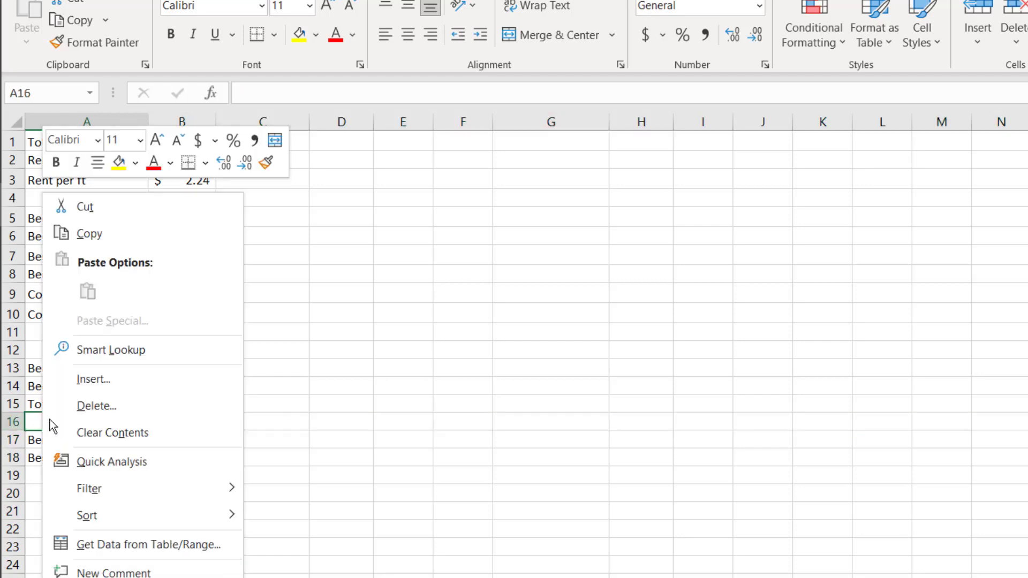
click(184, 374)
click(162, 379)
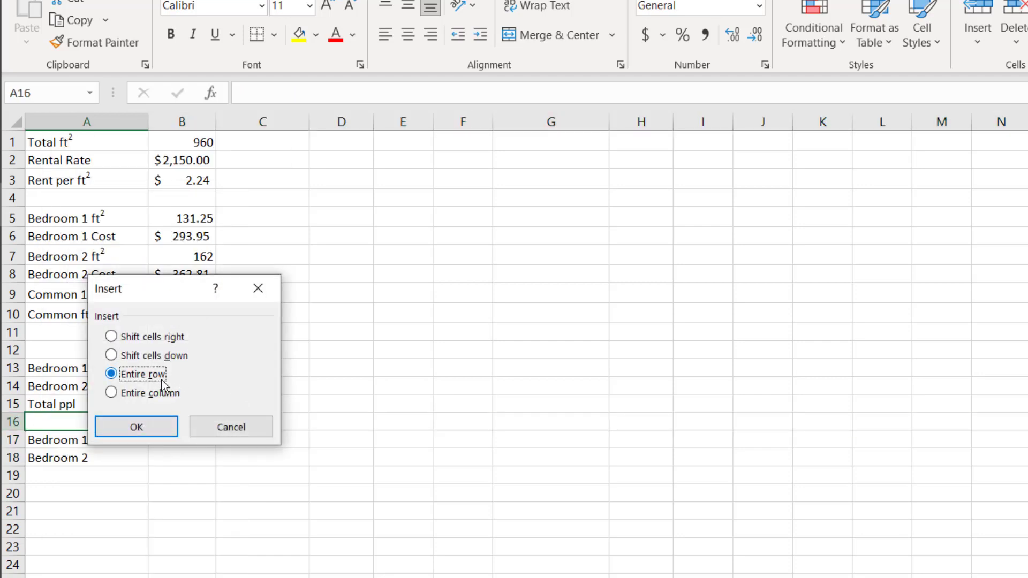
click(159, 422)
Enter the column headers "Cost" in B17 and "Common" in C17.
click(187, 439)
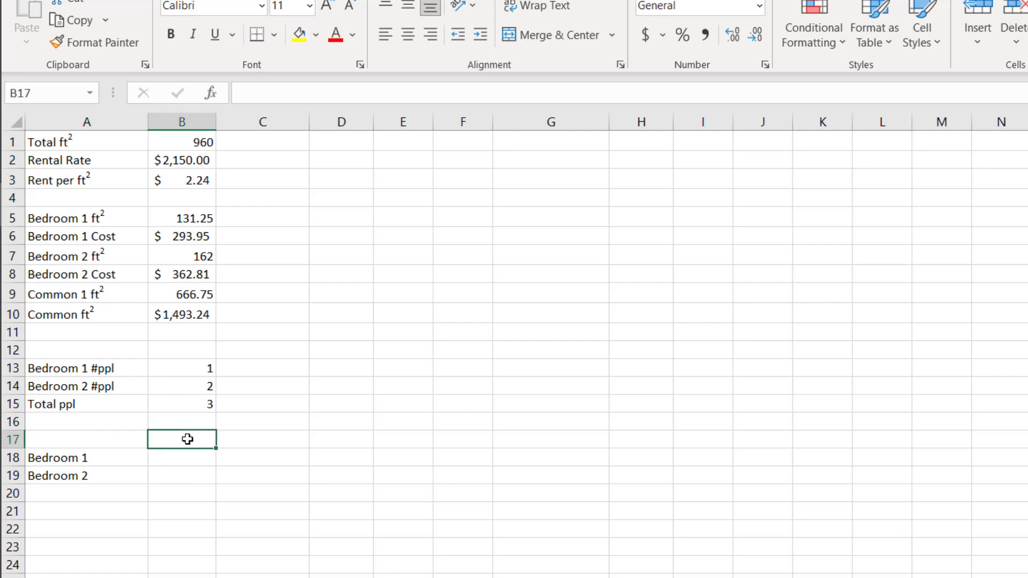
text(Cost)
key(Tab)
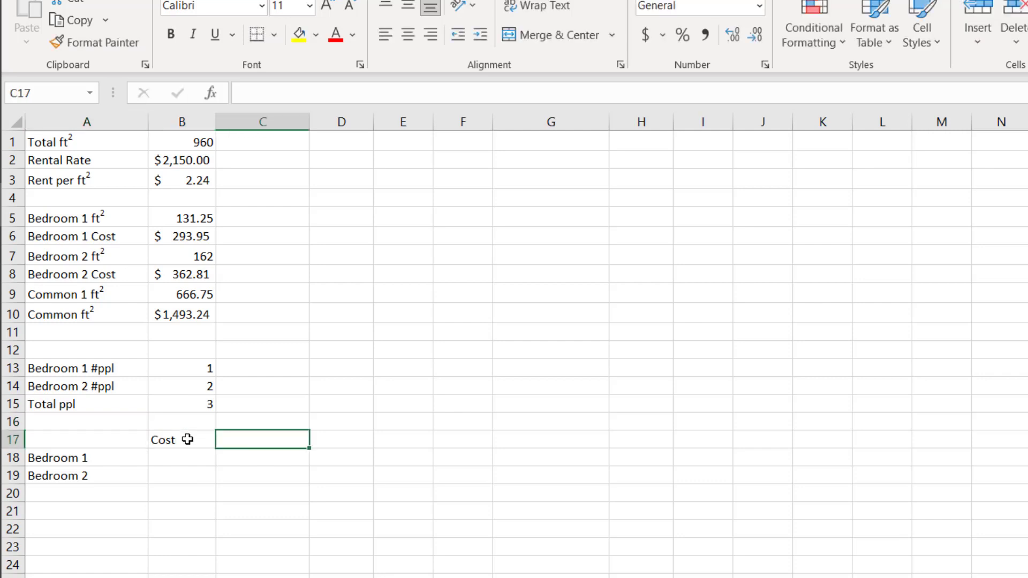
text(Comm)
key(BackSpace)
key(BackSpace)
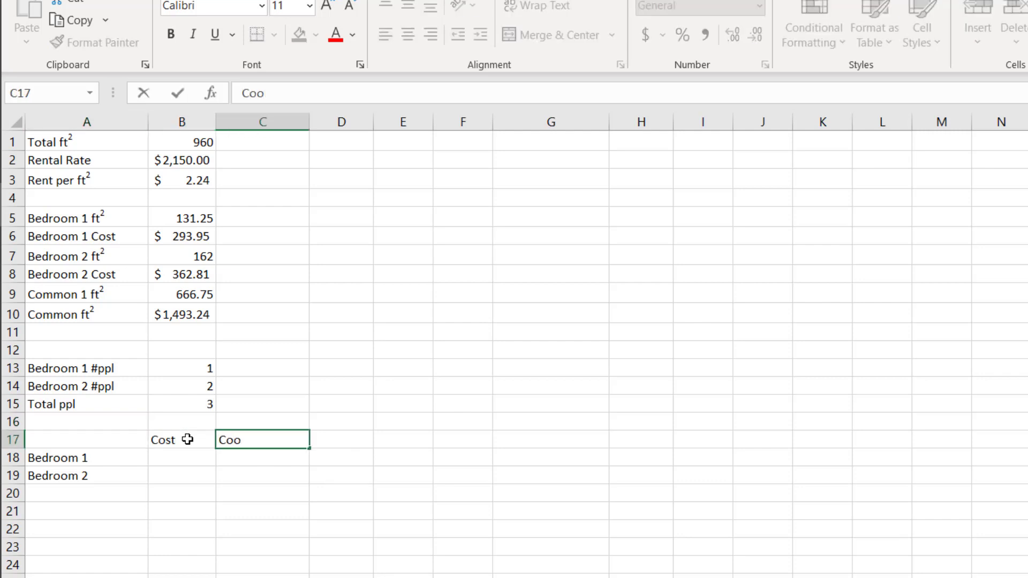
text(mmon)
key(Tab)
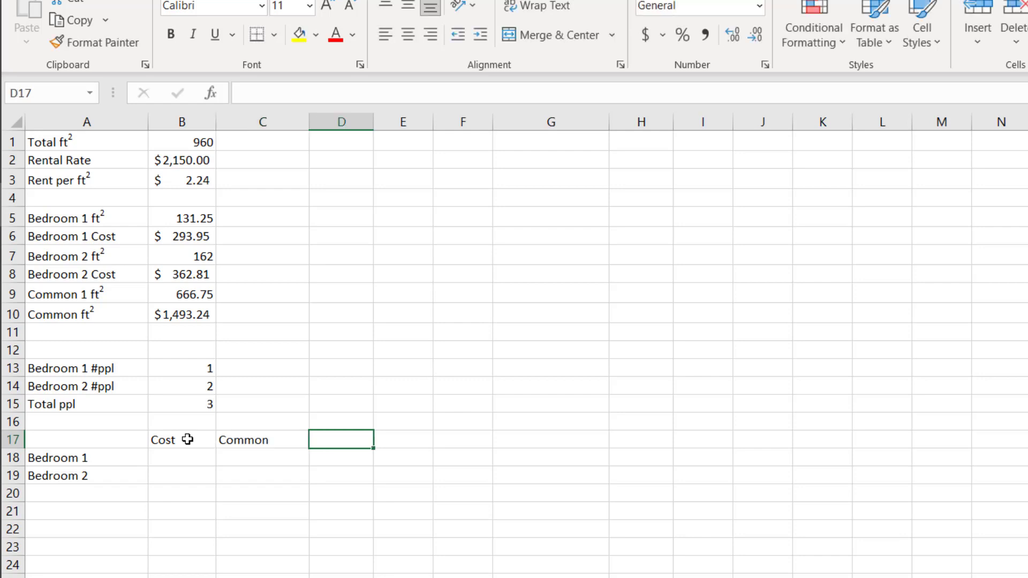
Enter the column header "Total per person" in D17.
text(tot)
key(BackSpace)
key(BackSpace)
key(BackSpace)
text(Tot)
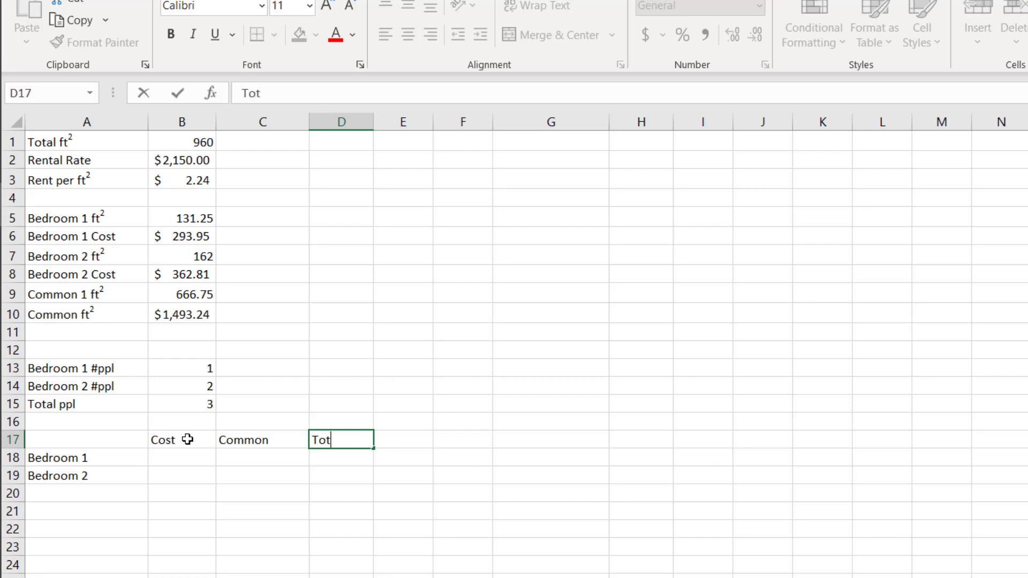
text(al per person)
key(Return)
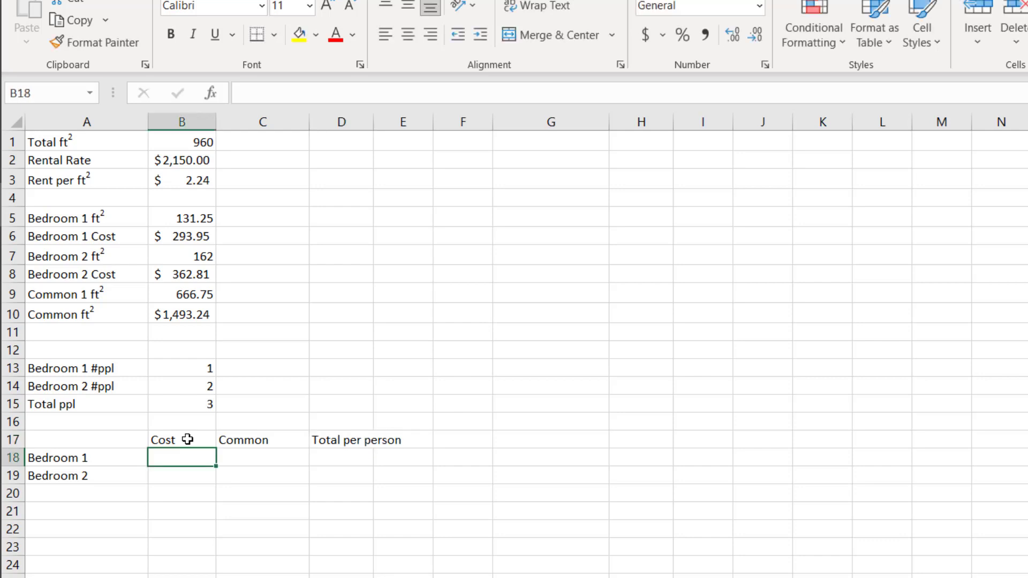
Calculate the Bedroom 1 cost per person in B18 with the formula =B6/B13.
text(=)
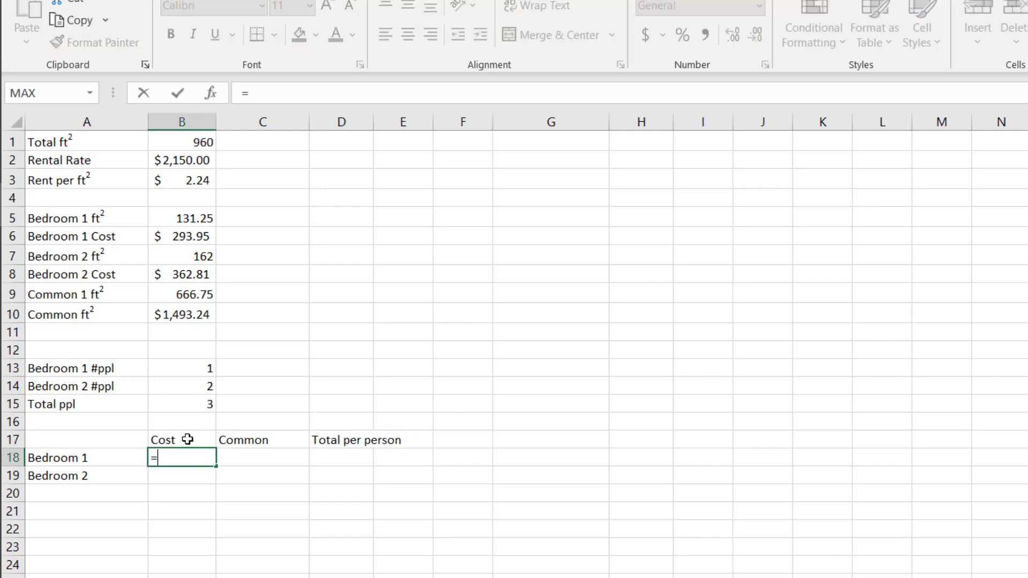
click(177, 238)
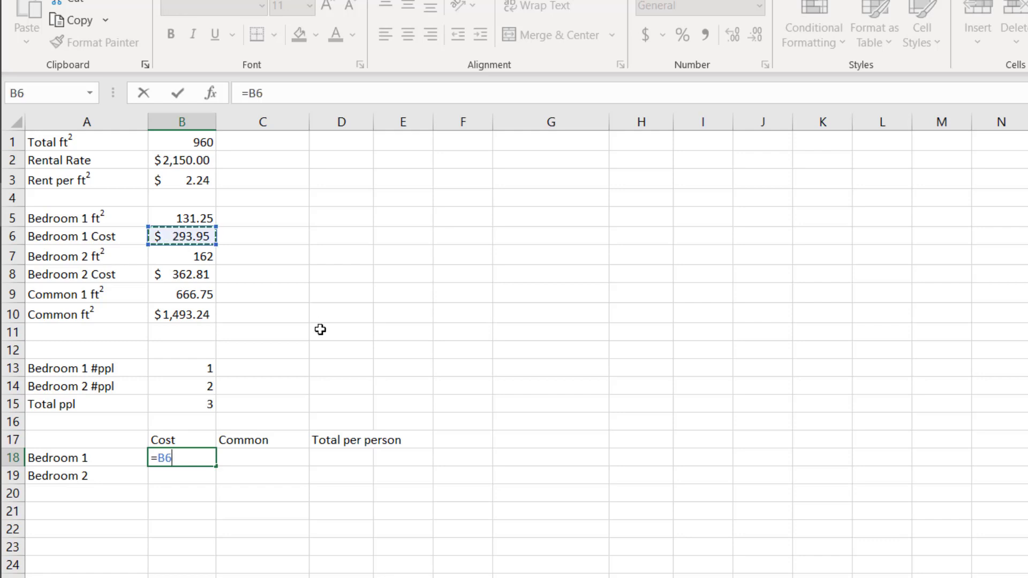
text(/)
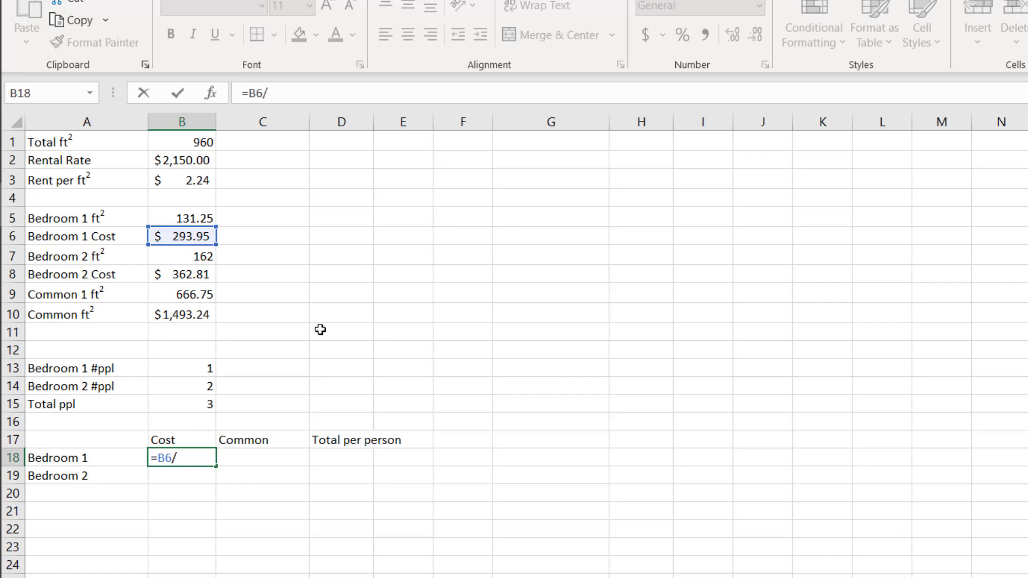
click(174, 368)
key(Return)
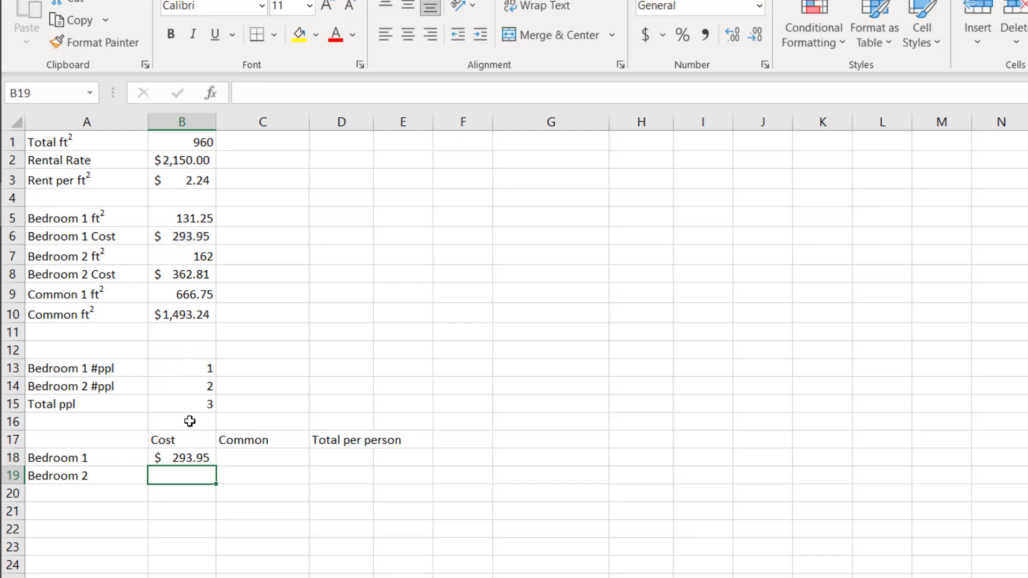
Calculate the Bedroom 2 cost per person in B19 with the formula =B8/B14.
text(=)
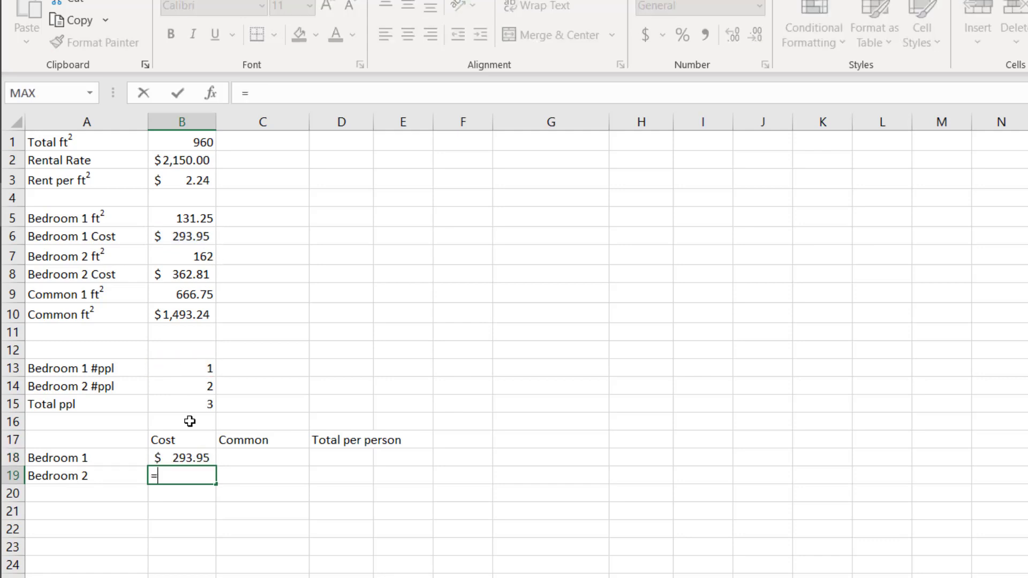
click(189, 273)
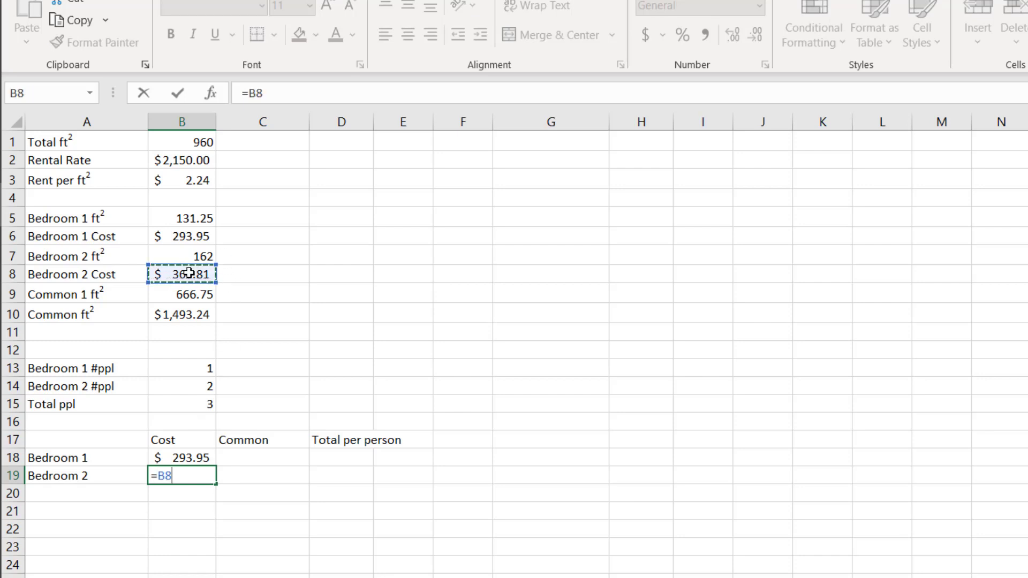
text(/)
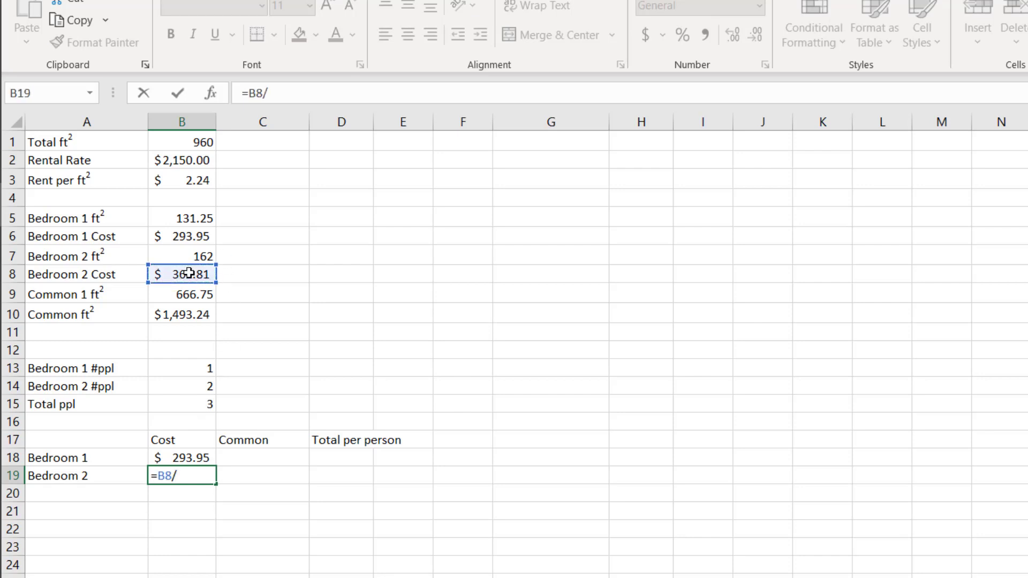
click(190, 387)
key(Return)
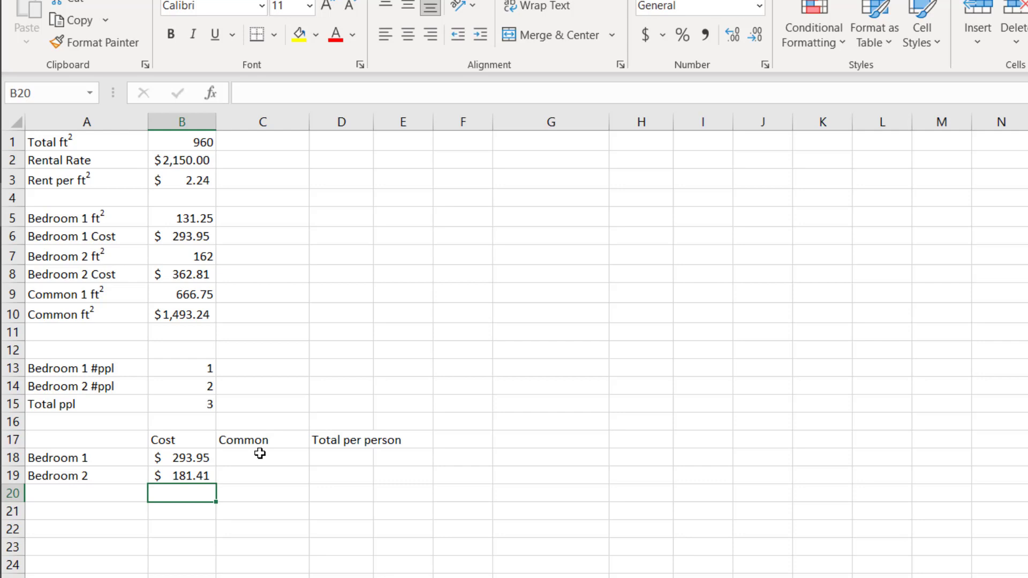
Calculate the common area cost per person in C18 by dividing B10 by the total people in B15.
click(188, 402)
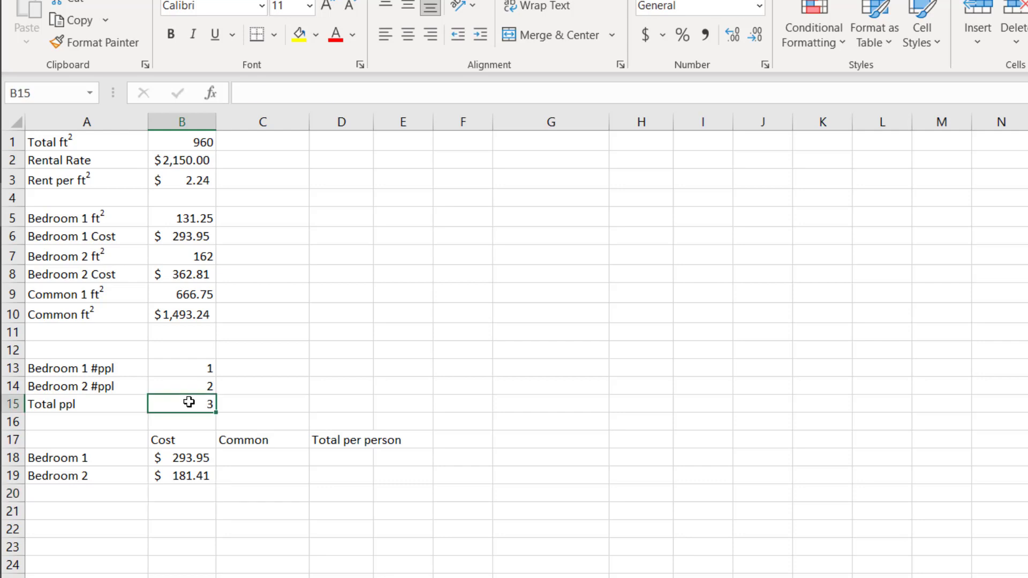
click(281, 458)
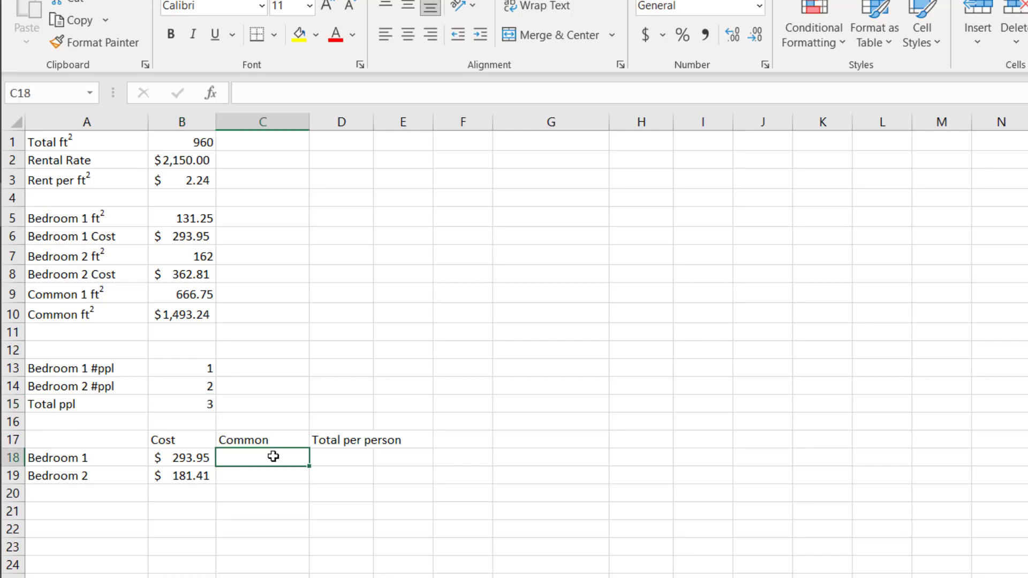
click(199, 313)
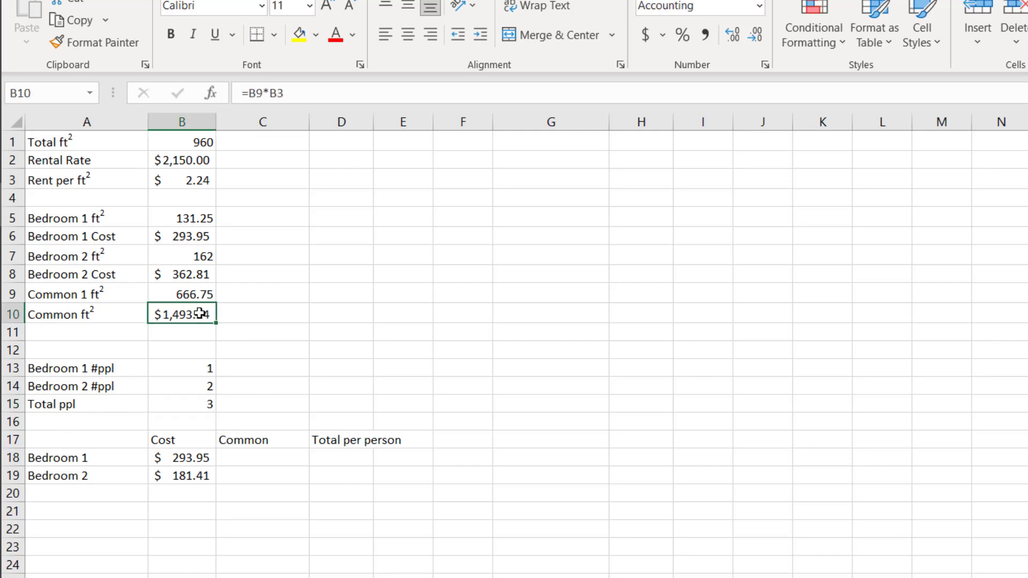
click(270, 460)
text(=)
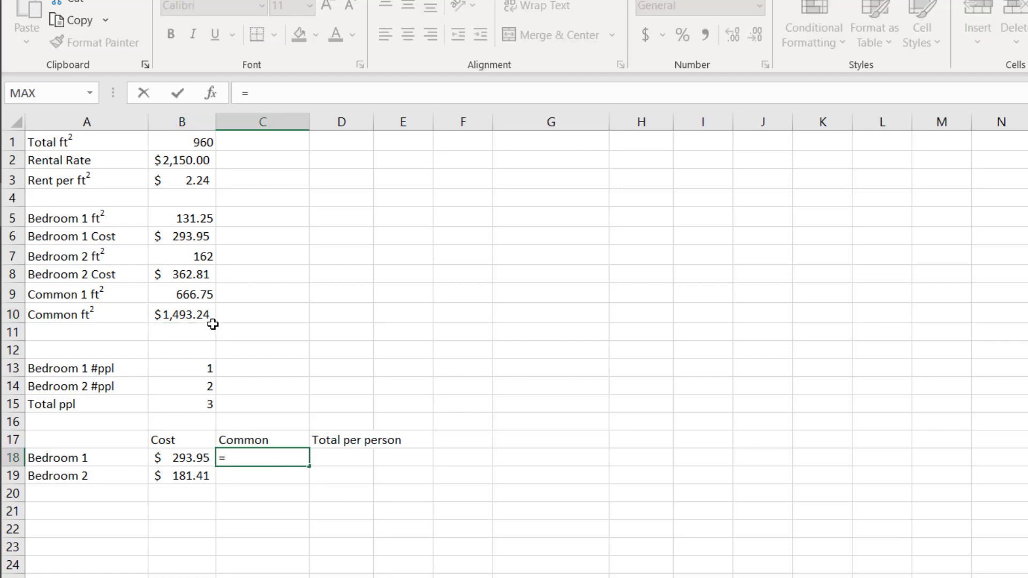
click(182, 315)
text(/)
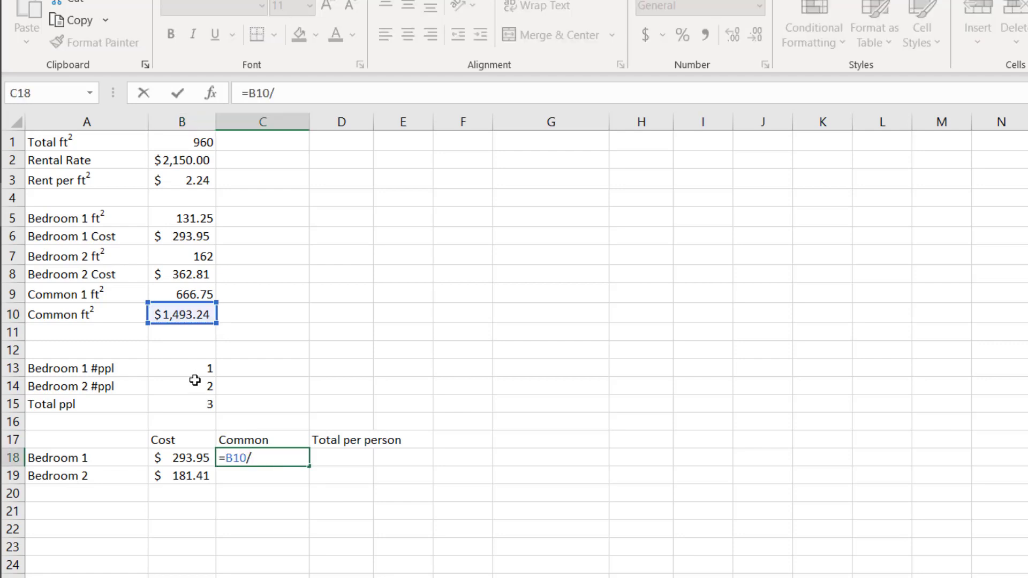
click(196, 402)
key(Return)
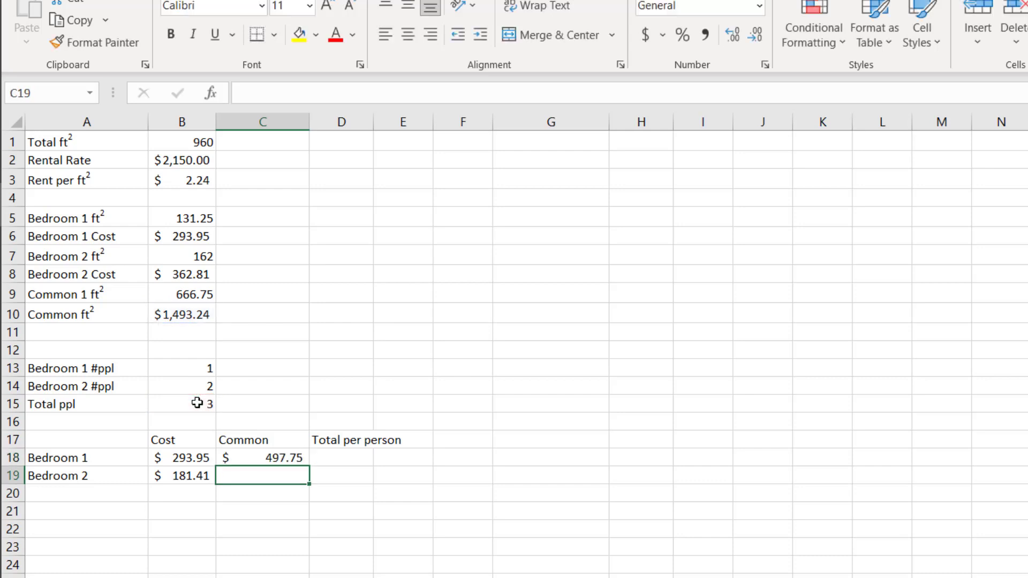
Try to fill the C18 formula down to C19 and inspect the copied formula.
click(278, 457)
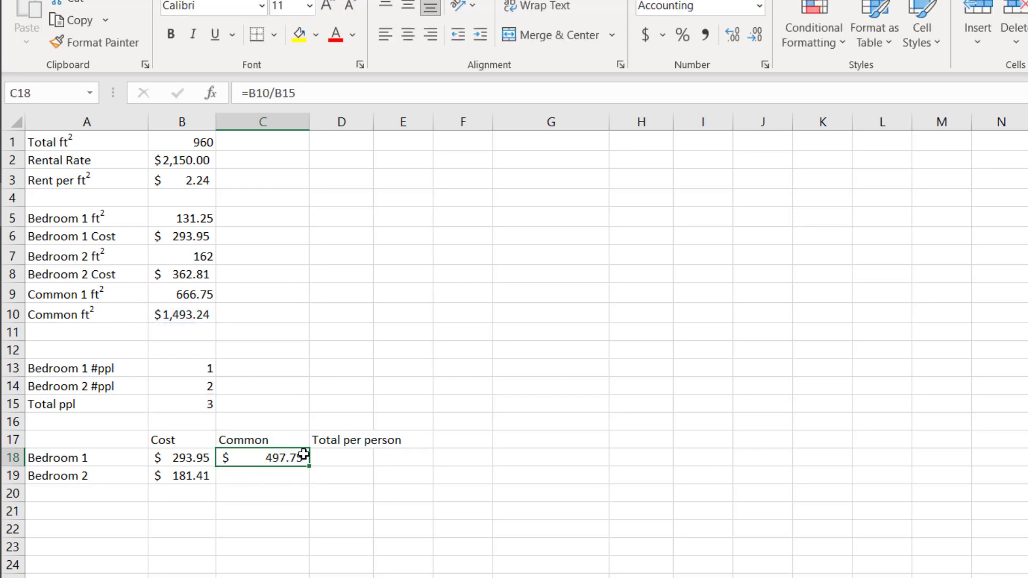
drag(307, 467, 305, 482)
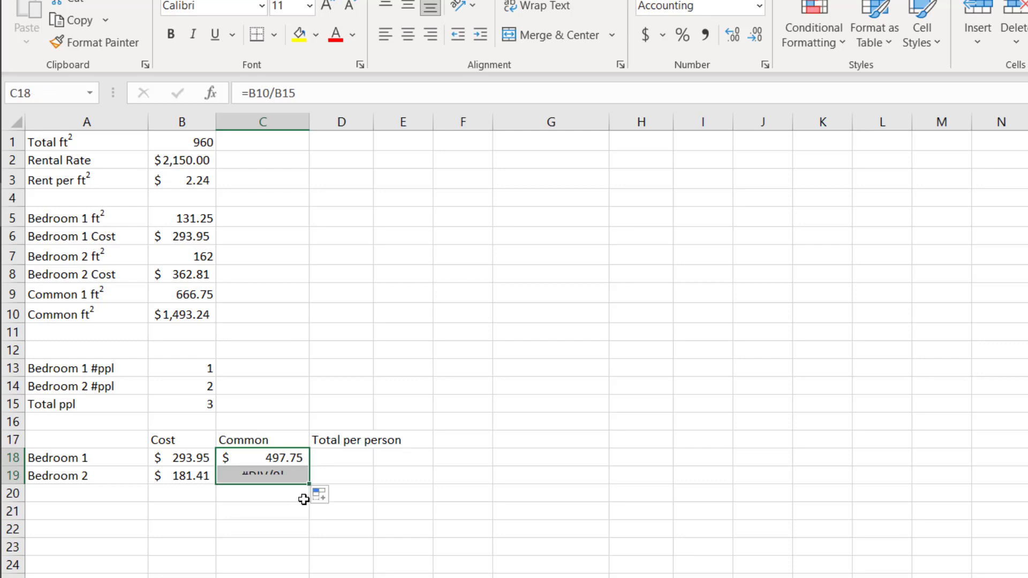
click(264, 475)
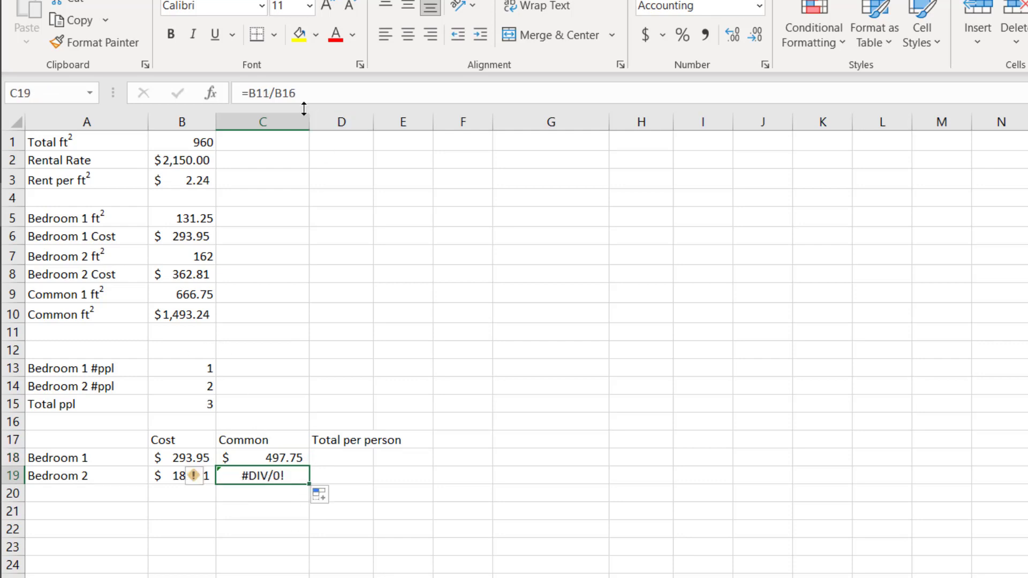
Make the B15 reference in the C18 formula absolute so it reads =B10/$B$15.
click(278, 457)
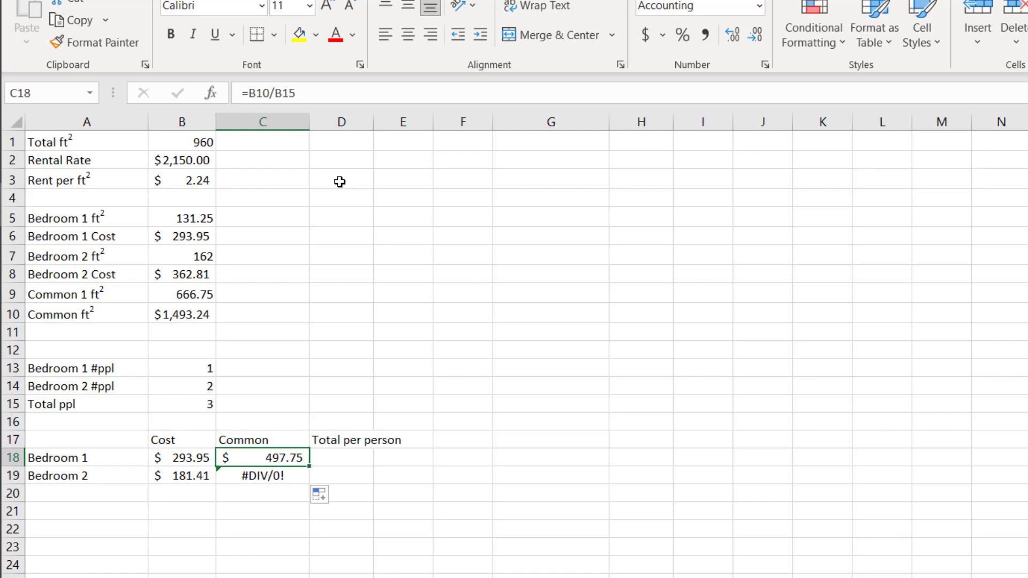
click(293, 94)
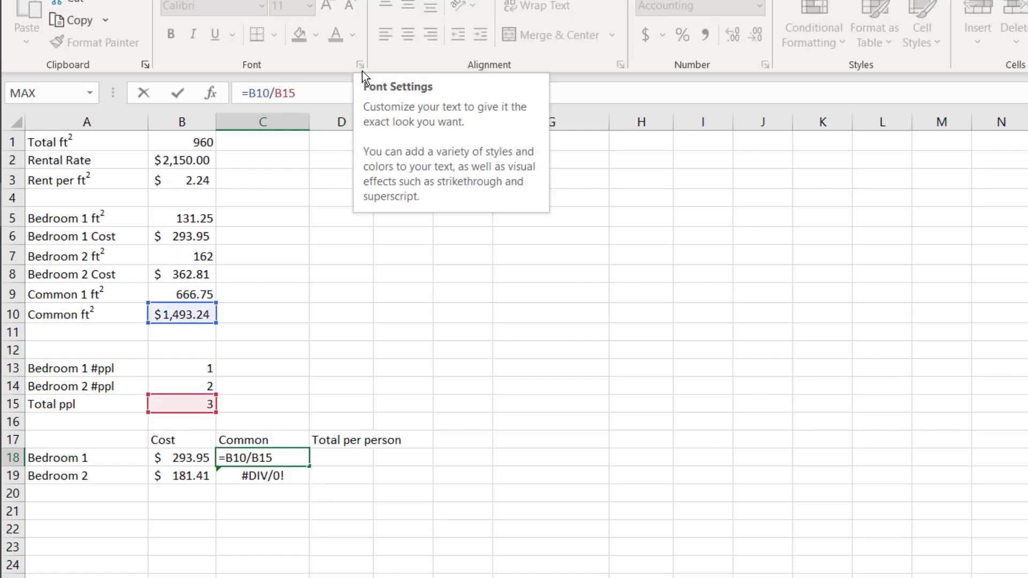
key(F4)
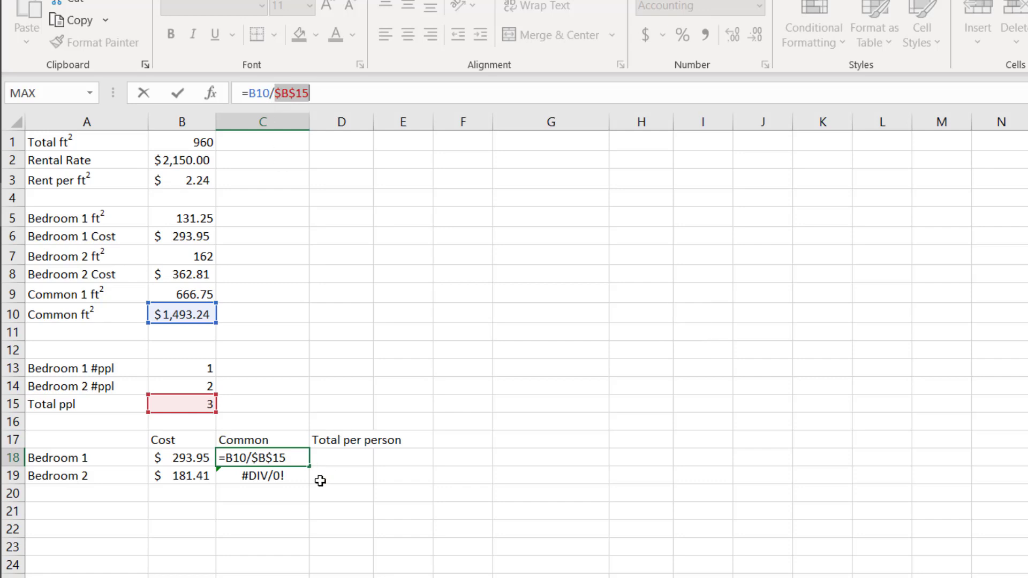
key(Return)
Try to fill the revised C18 formula down to C19 and undo the fill.
click(287, 458)
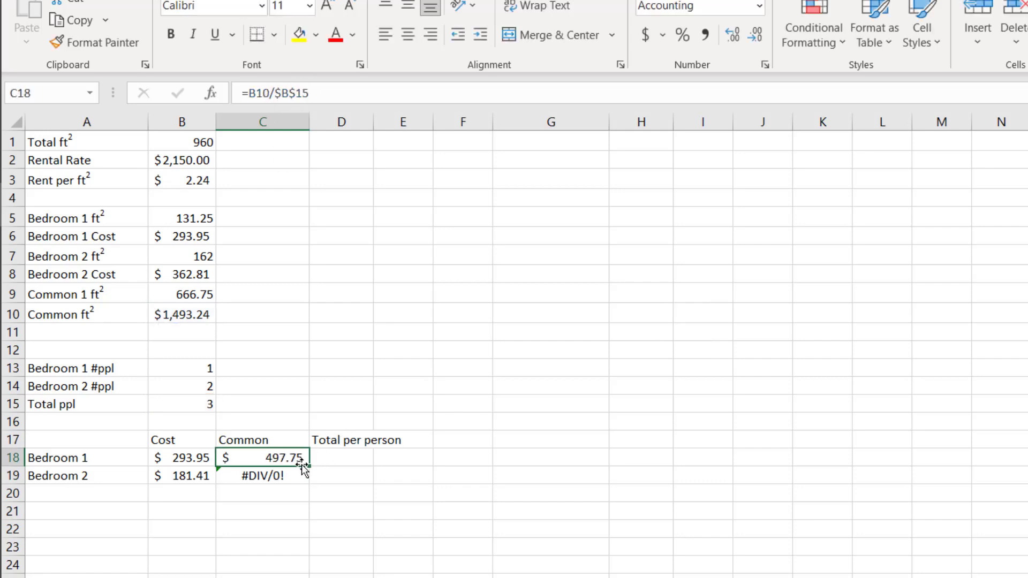
mouse_move(312, 466)
mouse_down()
mouse_move(340, 474)
mouse_move(309, 483)
mouse_up()
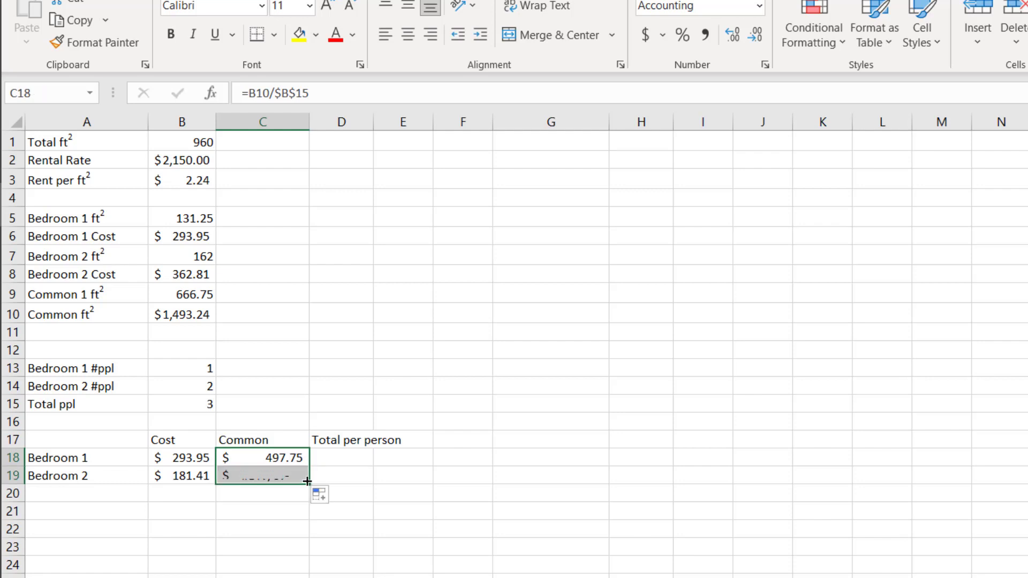
key(ctrl+z)
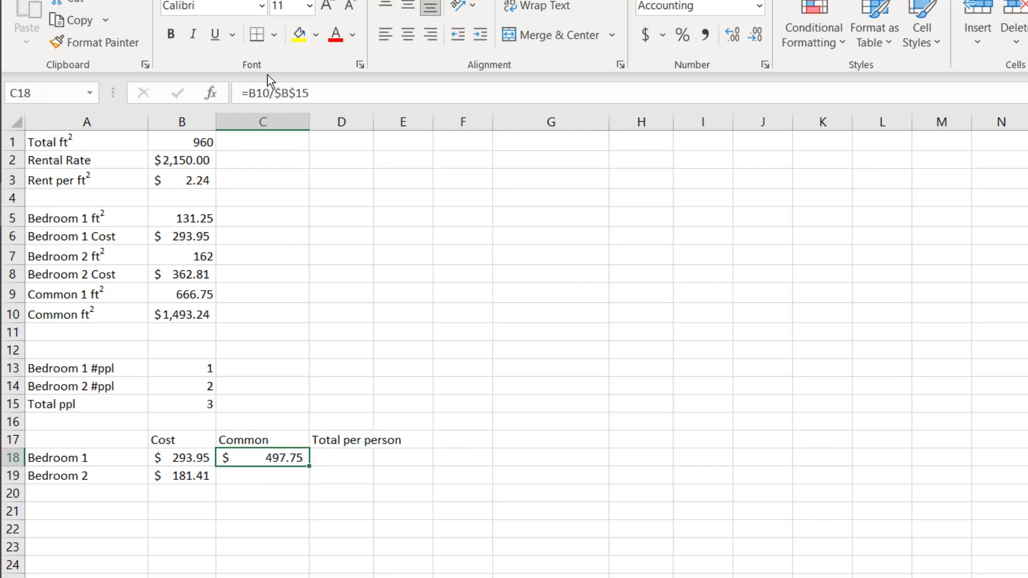
Make the B10 reference in C18 absolute too, giving =$B$10/$B$15, and fill the formula down to C19.
click(258, 92)
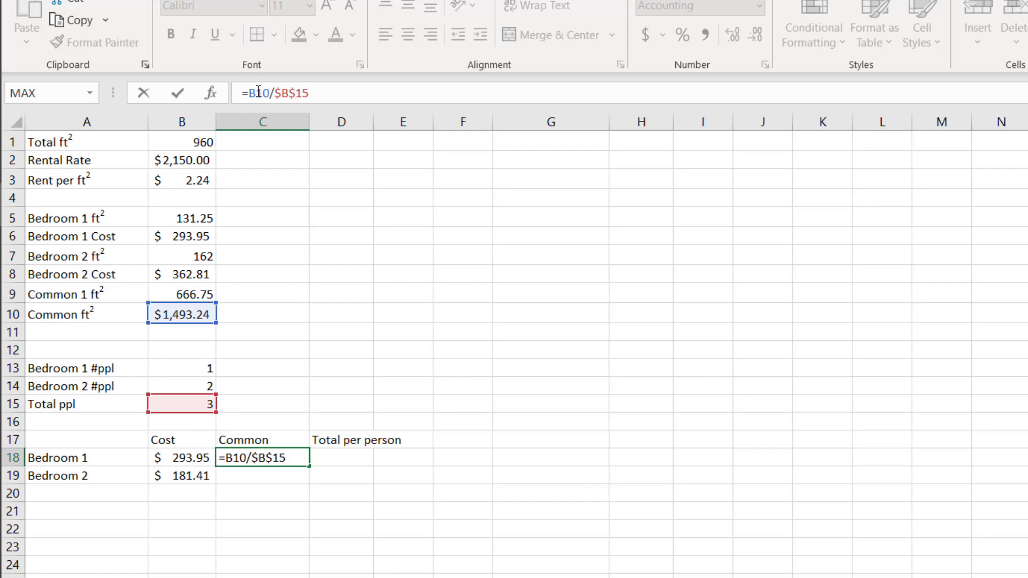
key(F4)
key(Return)
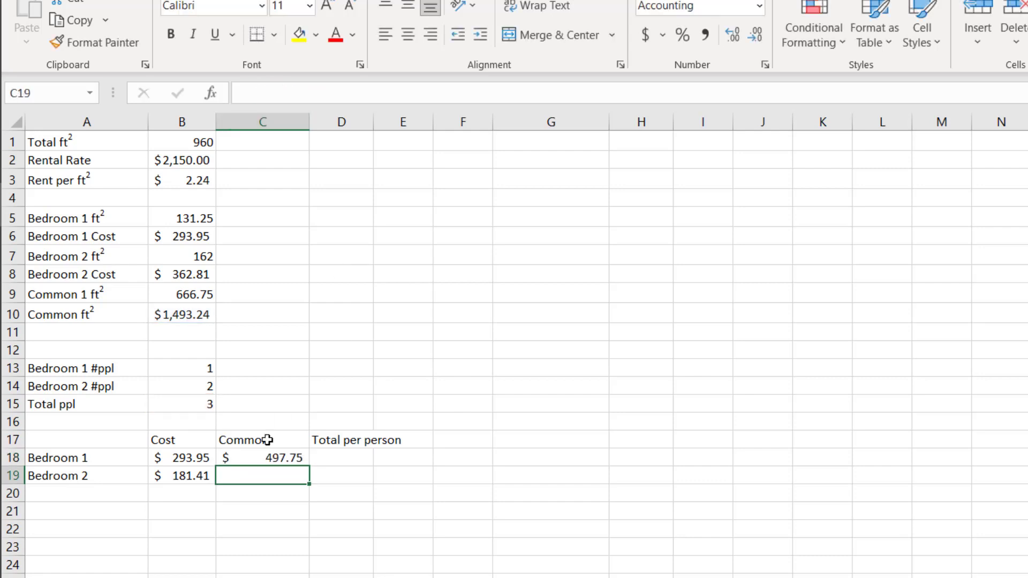
click(270, 457)
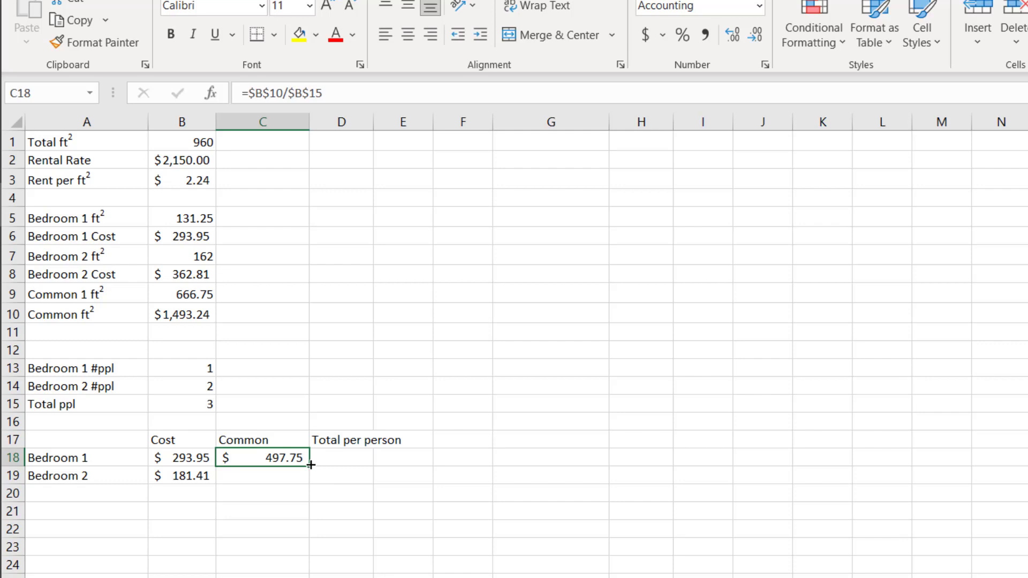
drag(308, 467, 306, 479)
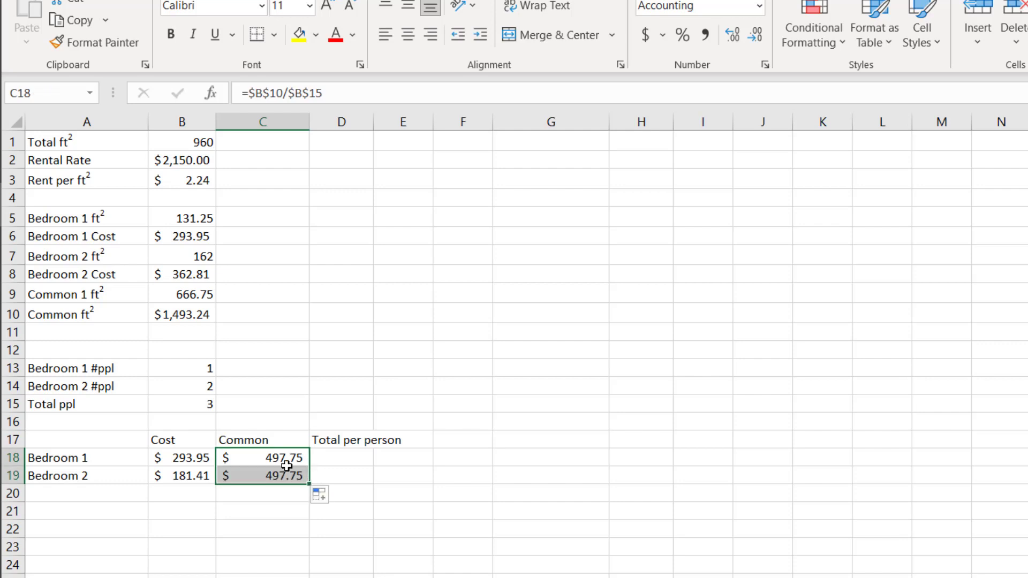
Total the Bedroom 1 cost and common share in D18 with =SUM(B18:C18).
click(280, 475)
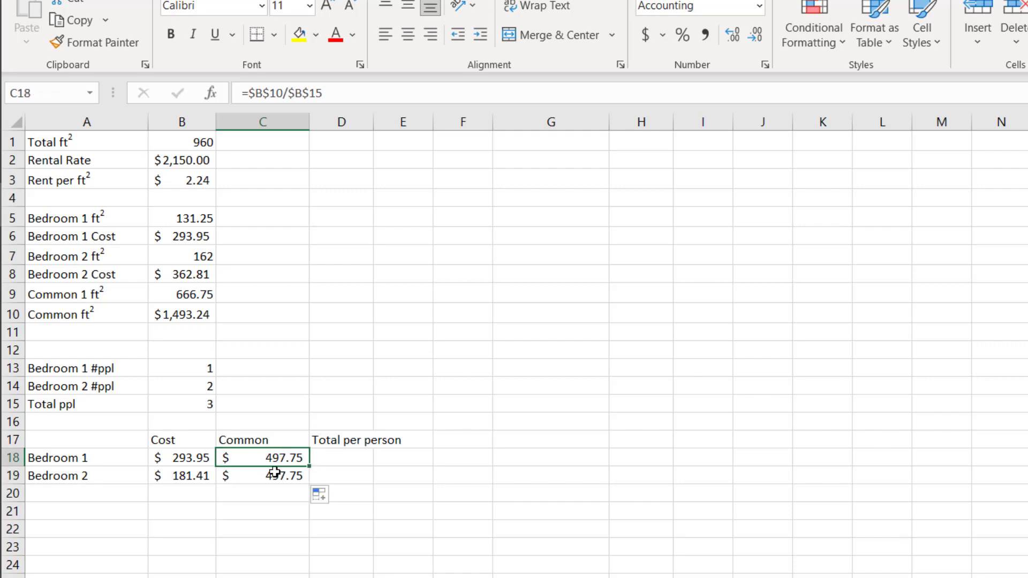
click(351, 457)
text(=sum)
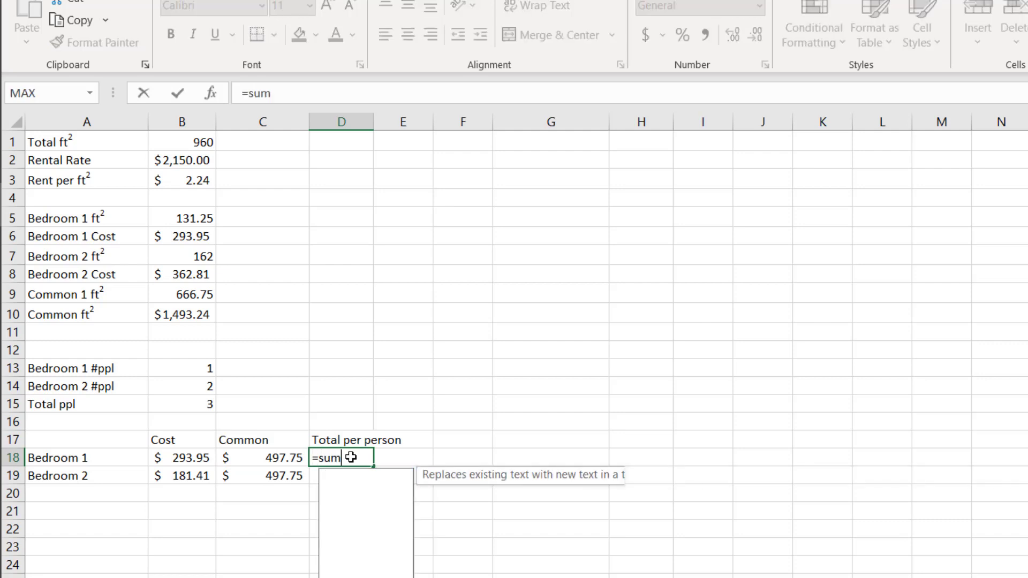
key(Tab)
drag(198, 458, 226, 459)
key(Return)
Fill the D18 total formula down to D19 and check the cell references in both formulas.
click(344, 457)
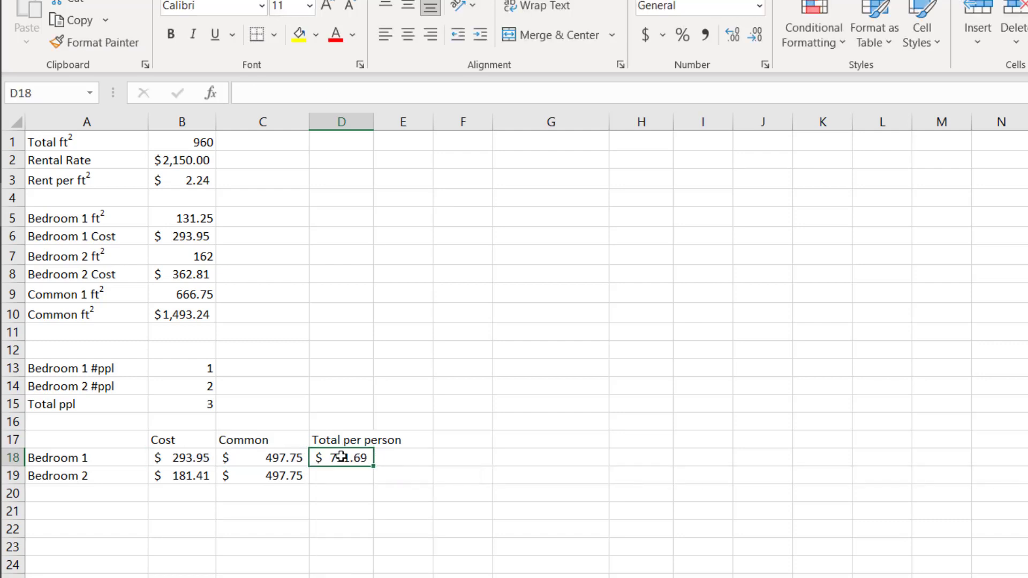
drag(373, 465, 374, 481)
click(356, 472)
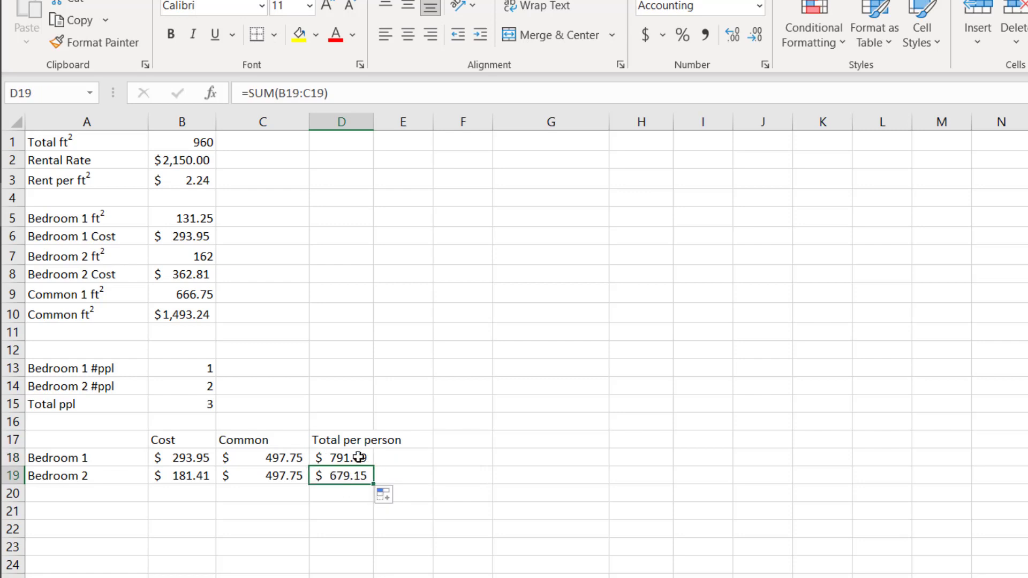
click(355, 456)
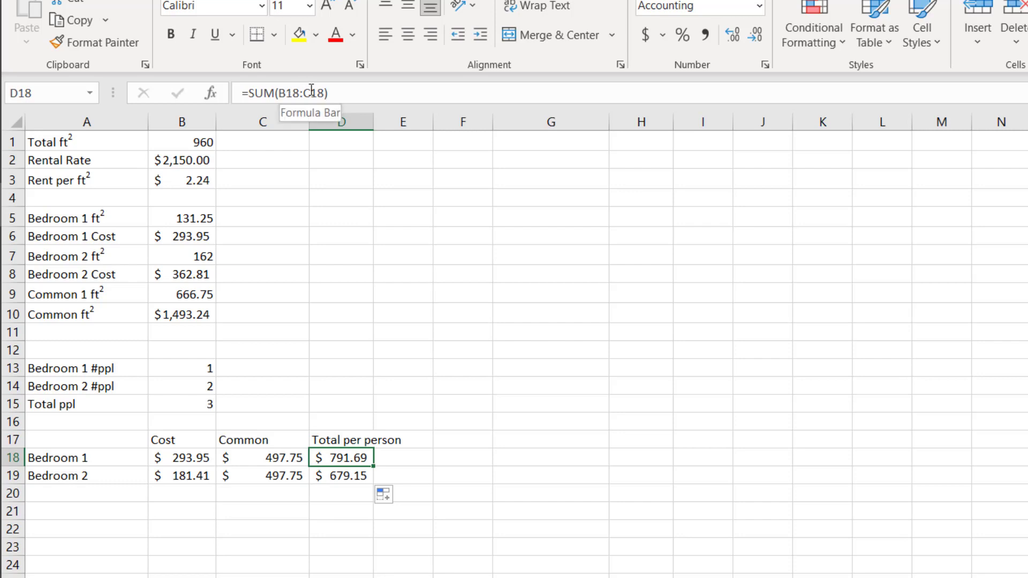
click(356, 474)
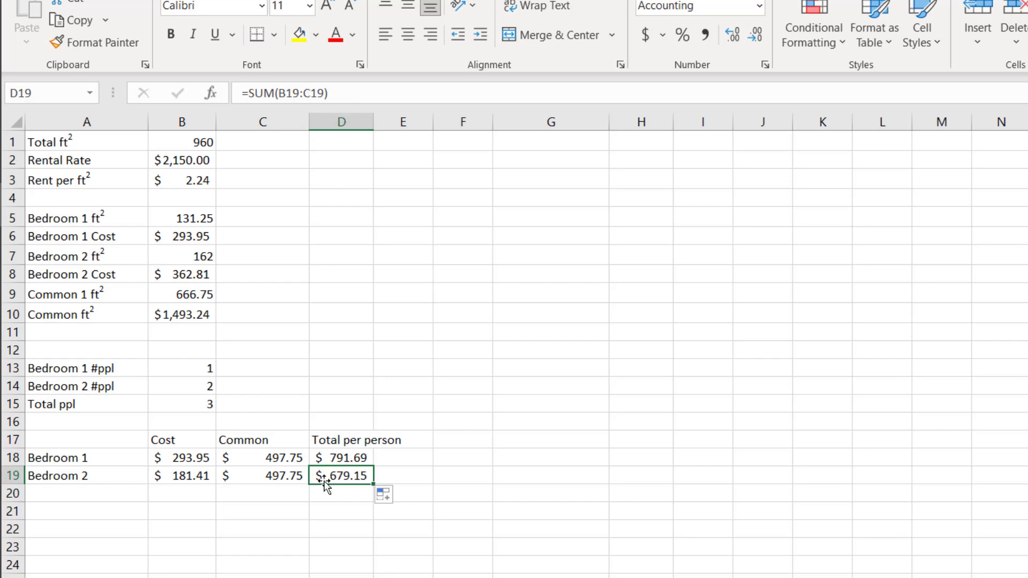
click(311, 94)
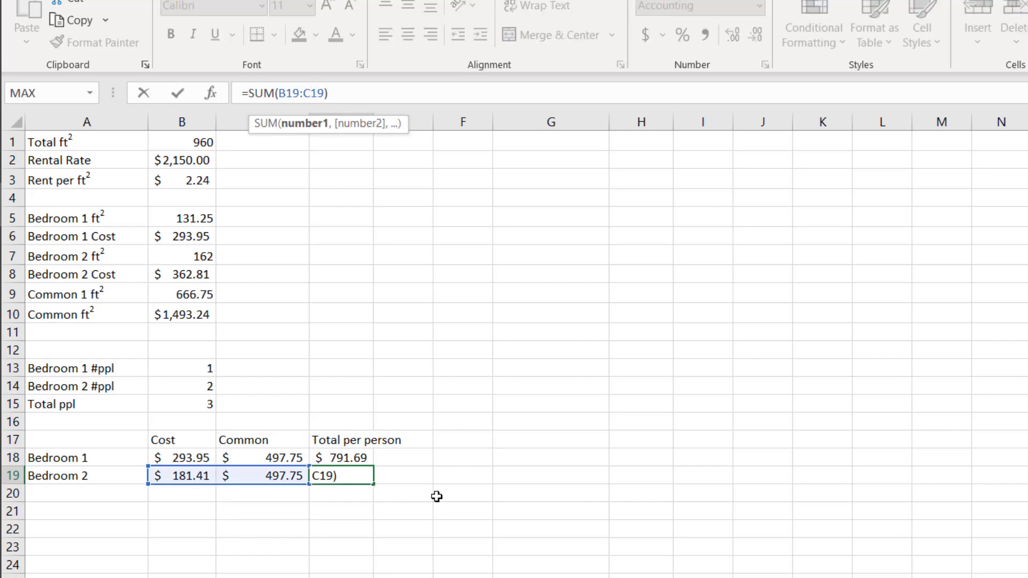
key(Return)
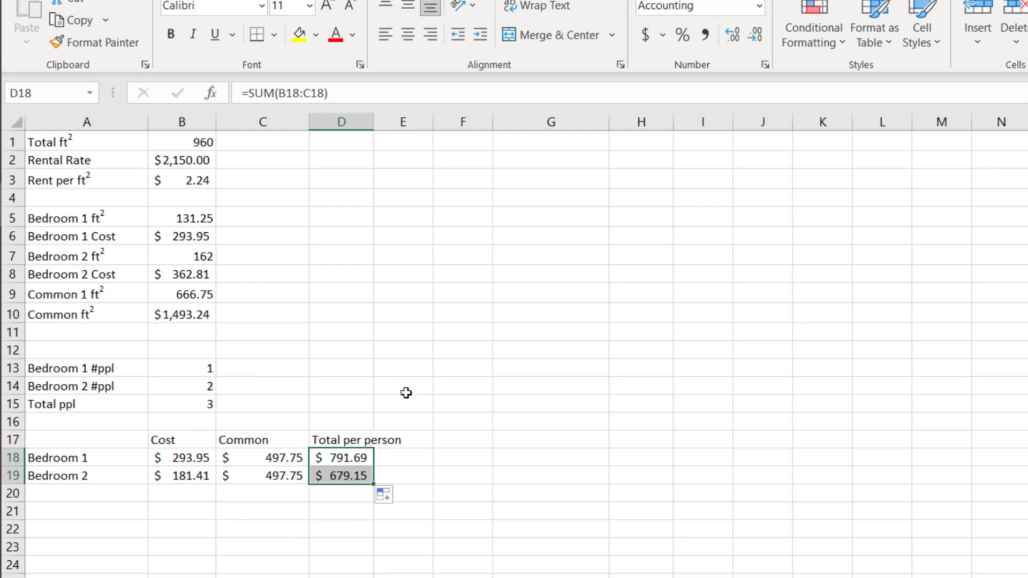
Set the number of people in Bedroom 1 to 2 in B13 and check the totals per person.
click(184, 371)
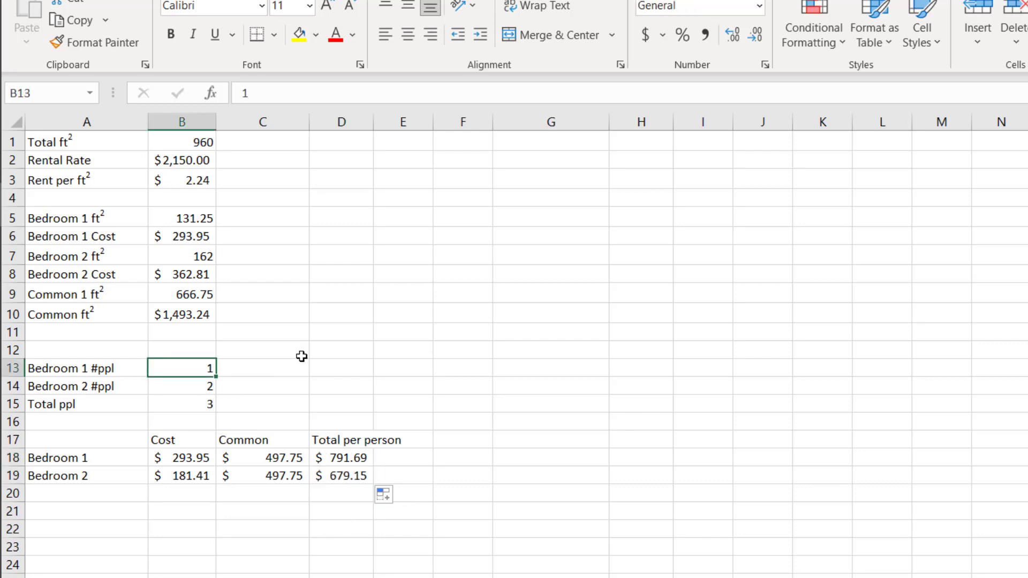
text(1)
key(BackSpace)
text(2)
key(Return)
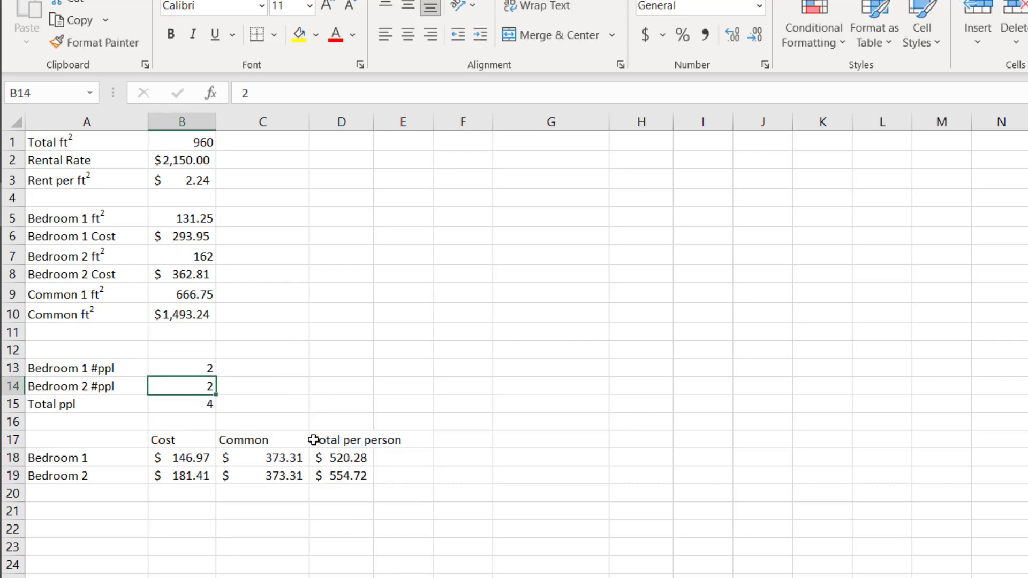
click(348, 458)
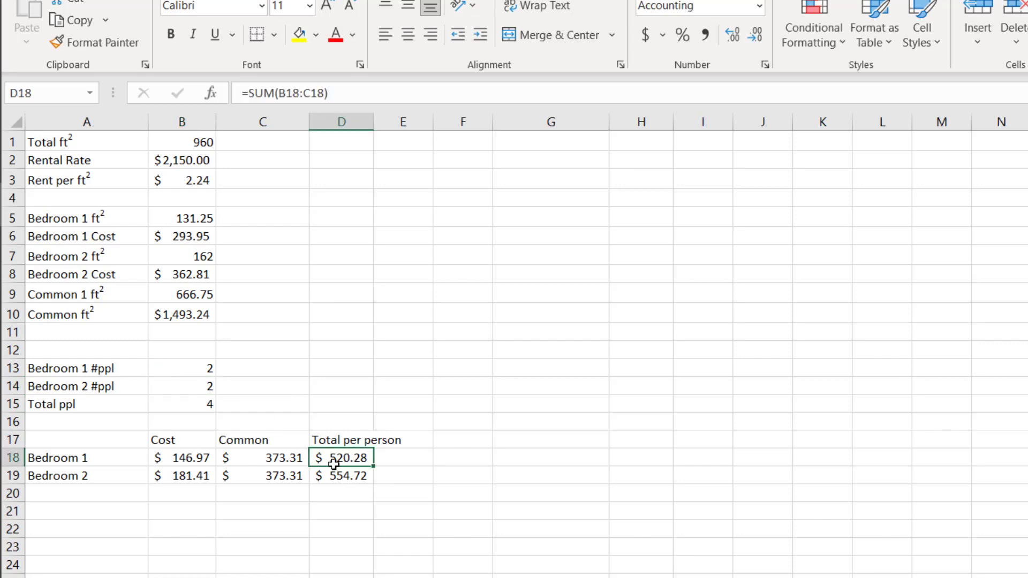
click(350, 482)
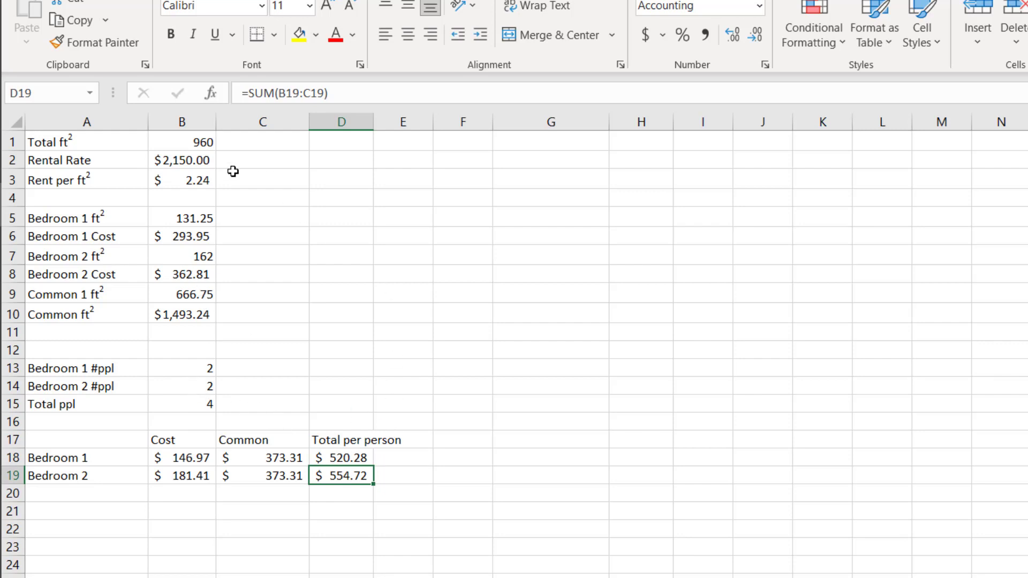
Apply the Input cell style to the total area and rental rate in B1:B2 and the Bedroom 1 area in B5.
click(197, 141)
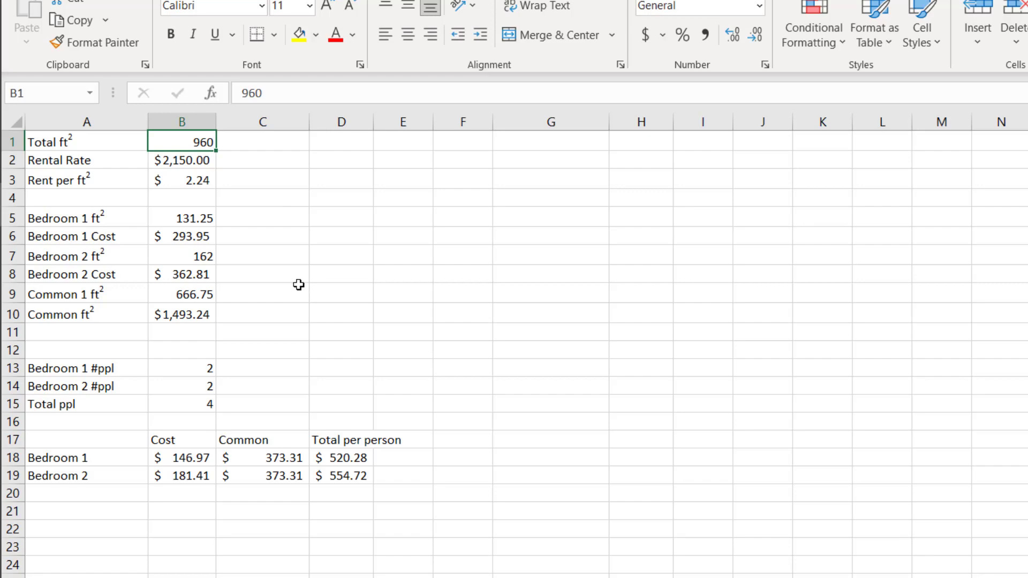
drag(180, 138, 182, 160)
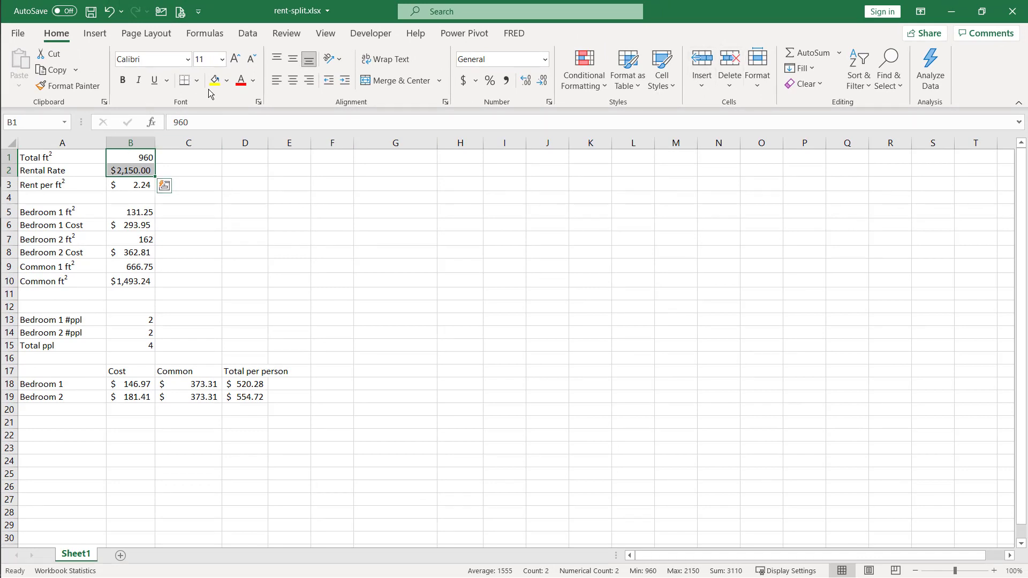
click(675, 86)
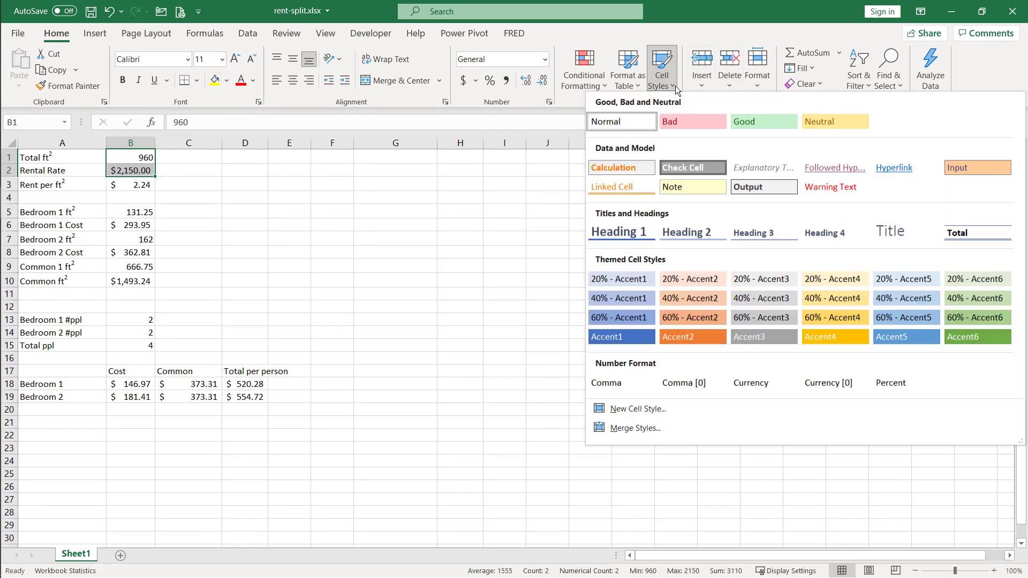
click(993, 165)
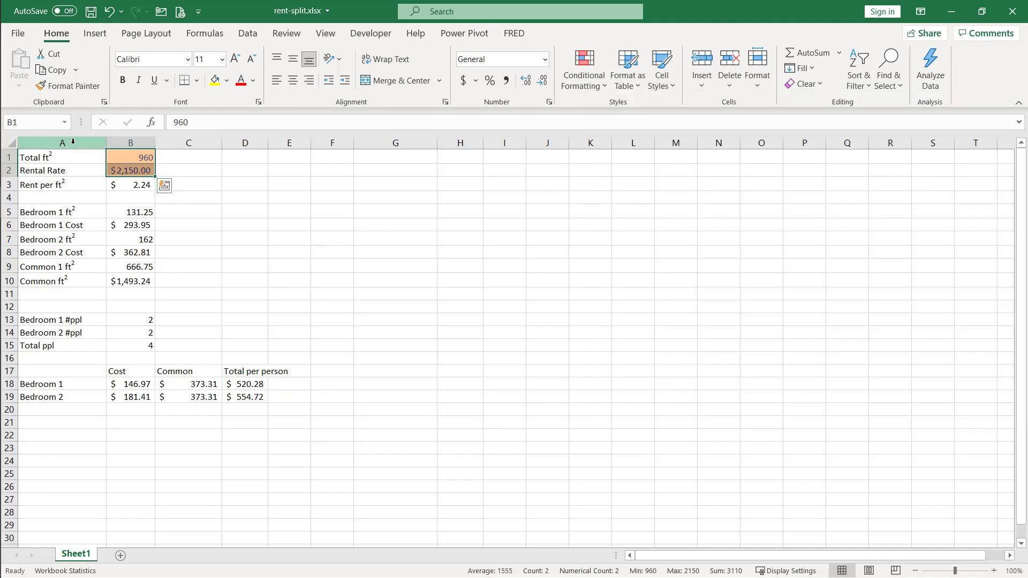
click(119, 211)
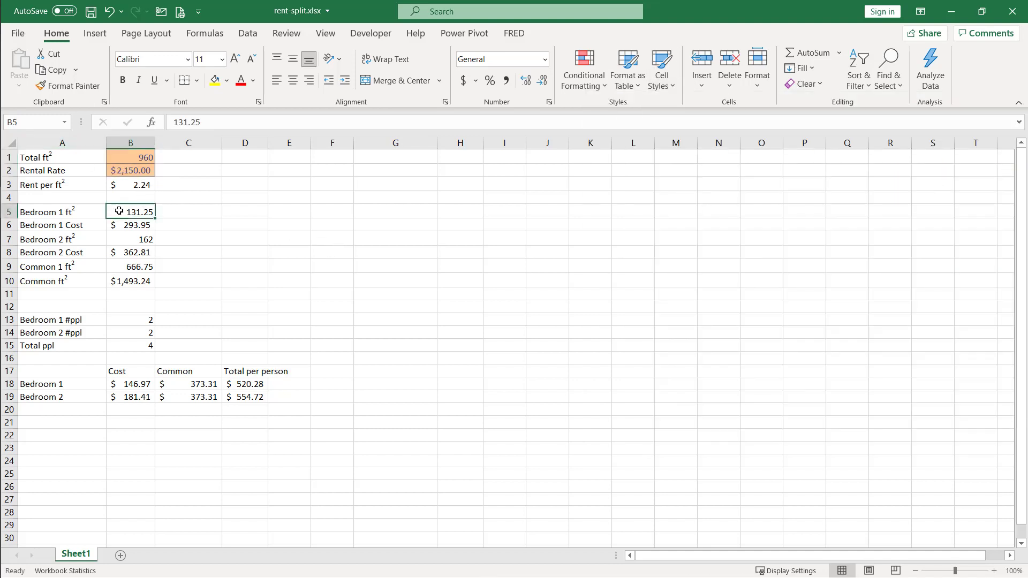
click(660, 80)
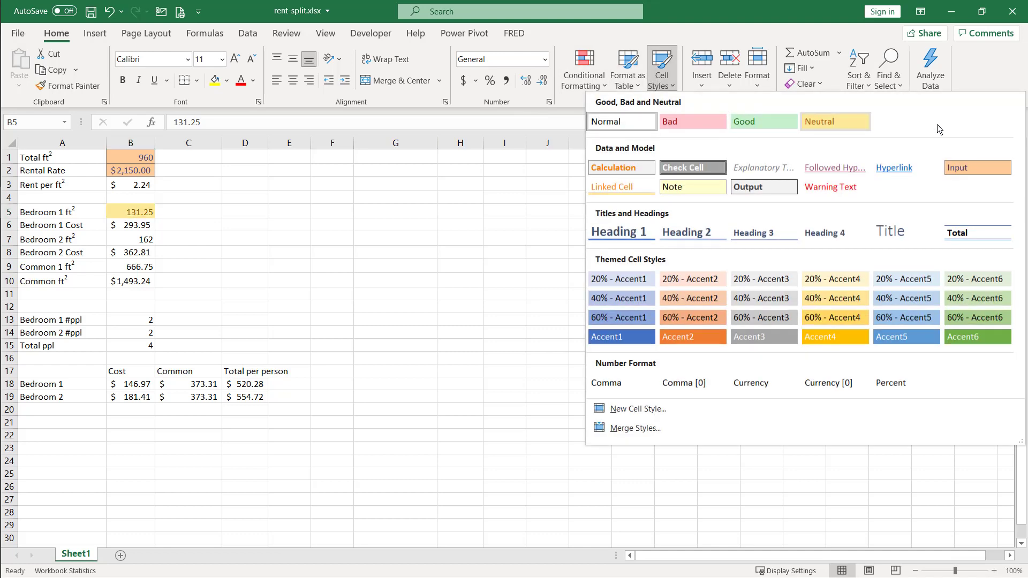
click(978, 167)
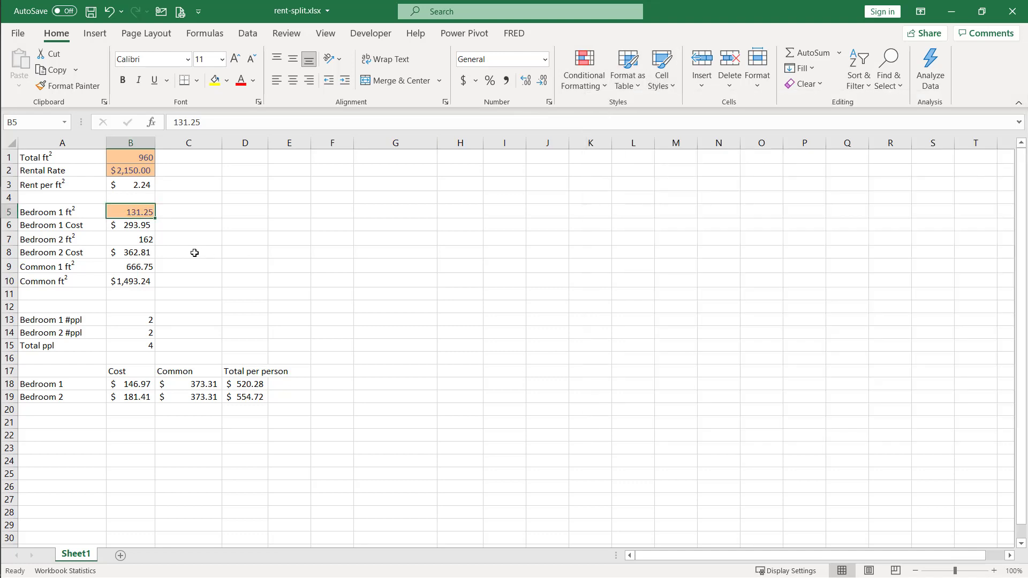
Repeat the Input cell style on the Bedroom 2 cost in B8 and the people counts in B13:B14.
click(143, 251)
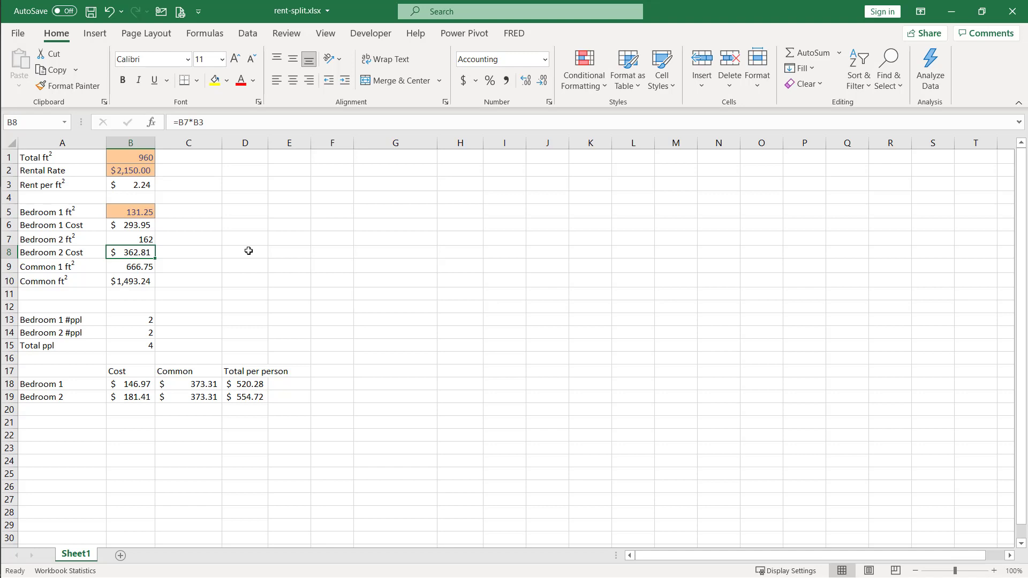
key(F4)
key(ctrl+y)
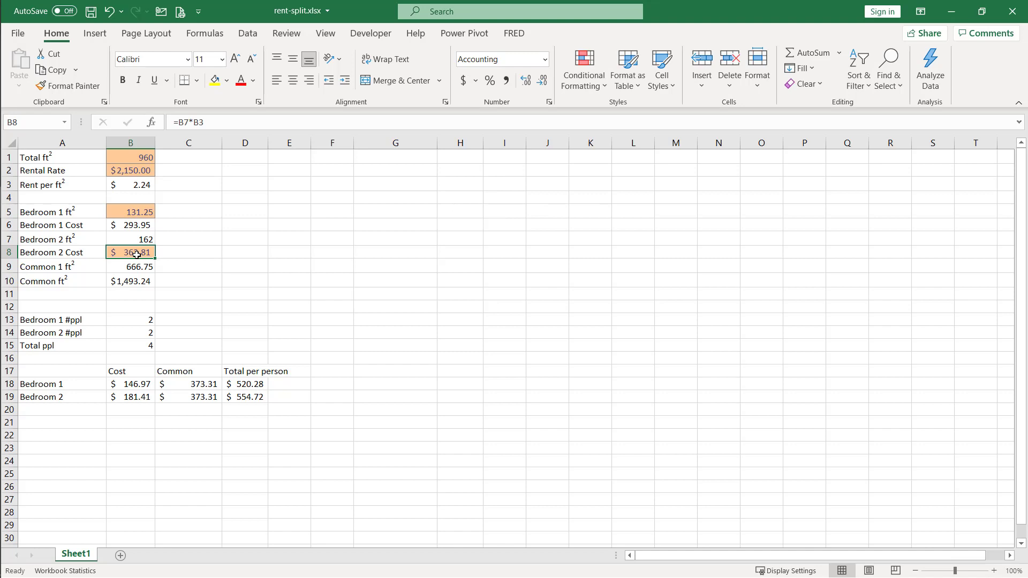
drag(141, 321, 151, 328)
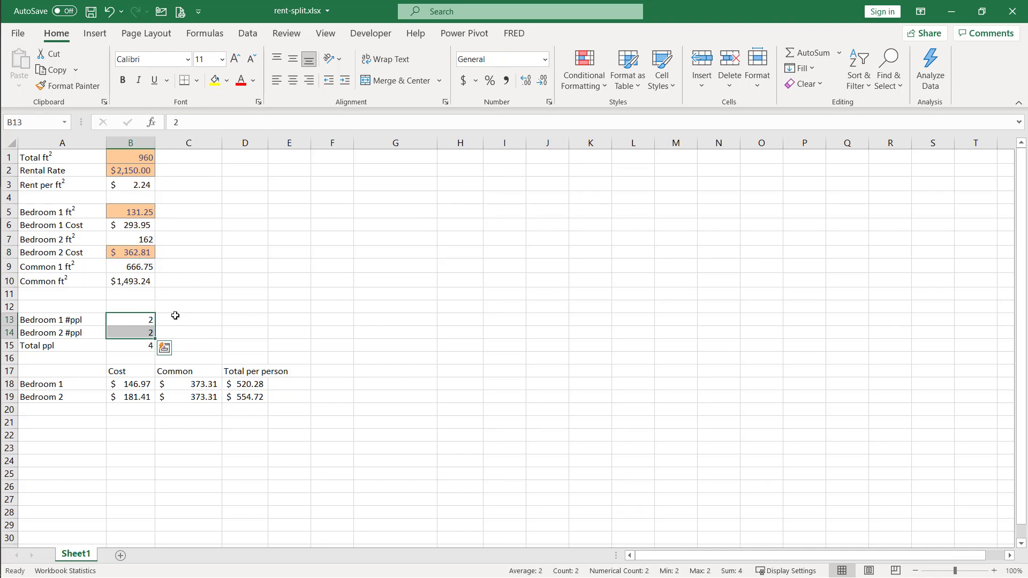
key(ctrl+y)
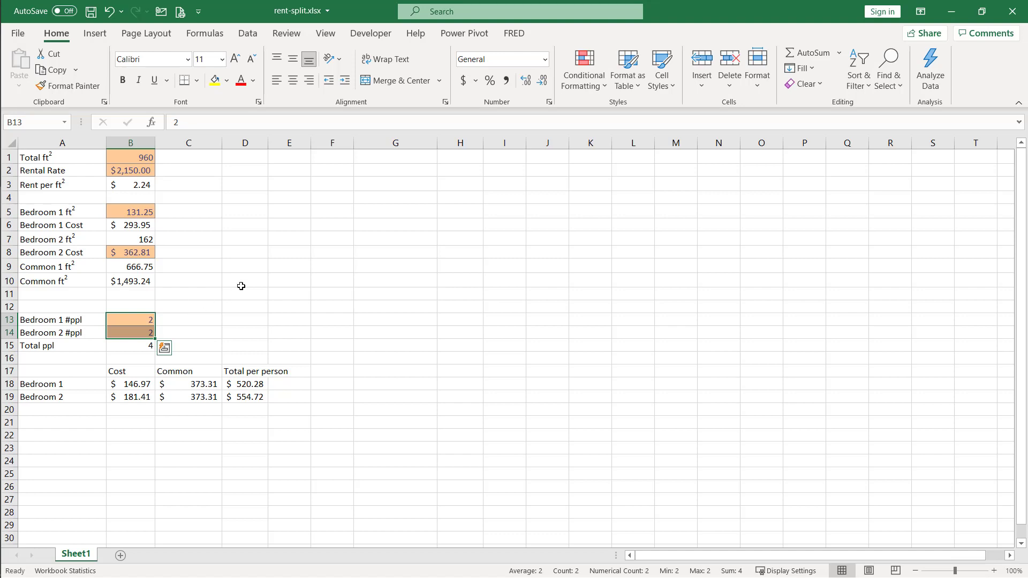
Fill the Bedroom 1 labels in A5:A6 with green and the Bedroom 2 labels in A7:A8 with gold.
drag(75, 206, 73, 221)
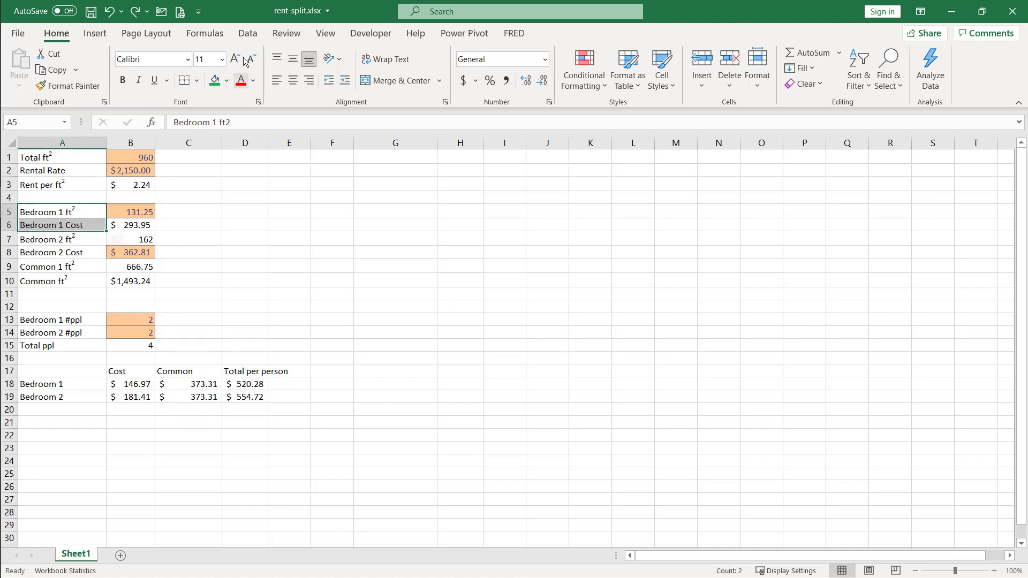
click(227, 80)
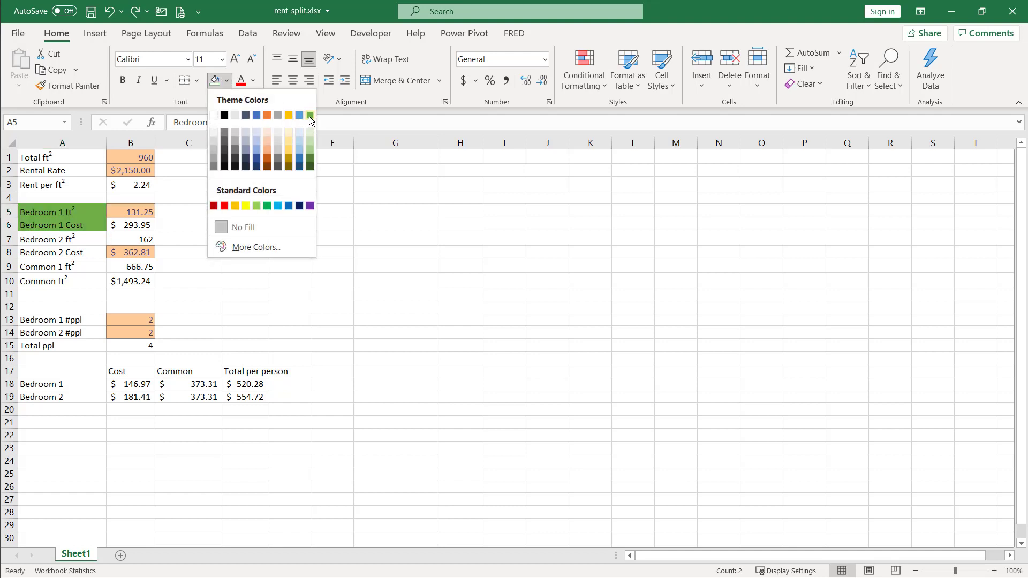
click(310, 116)
drag(81, 239, 81, 251)
click(228, 84)
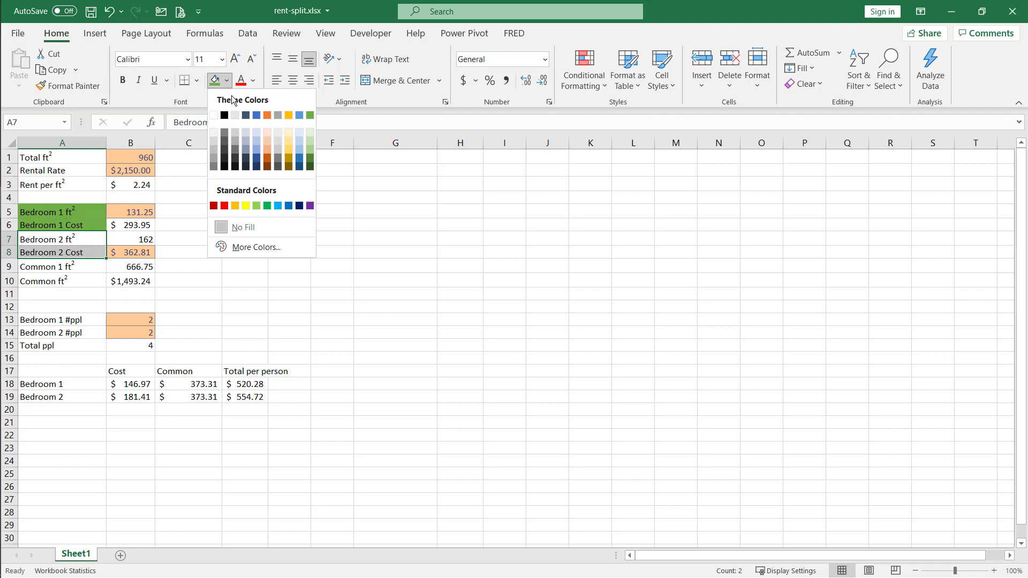
click(292, 113)
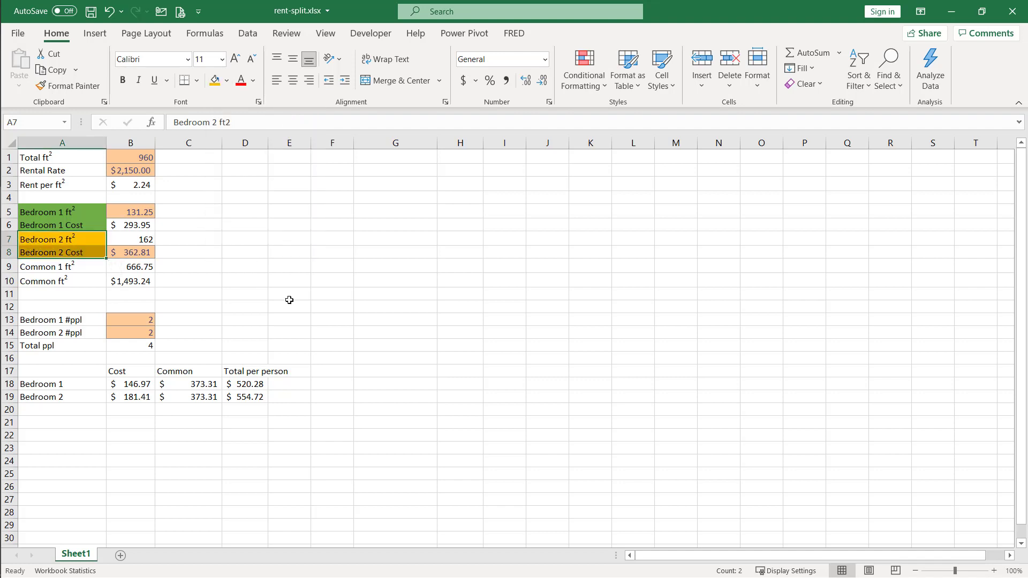
Copy the green label formatting of A5 to the Bedroom 1 labels in A13 and A18 with Format Painter.
click(67, 321)
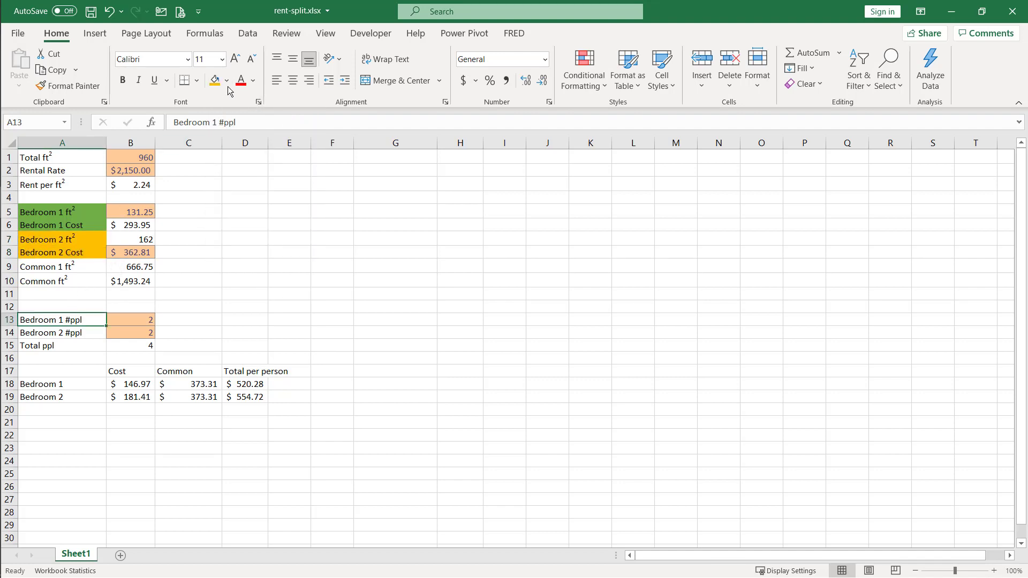
click(83, 209)
click(70, 86)
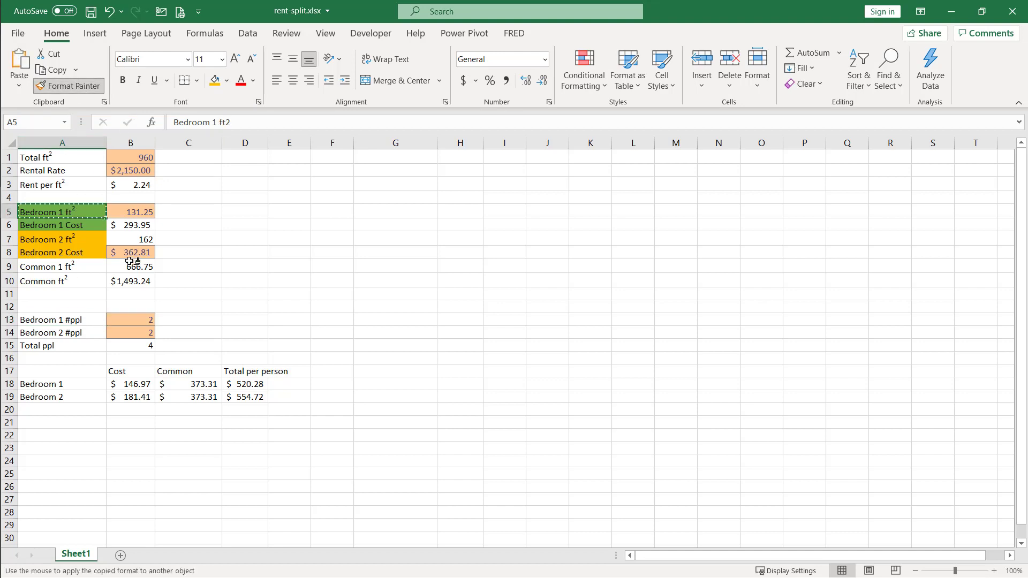
click(76, 322)
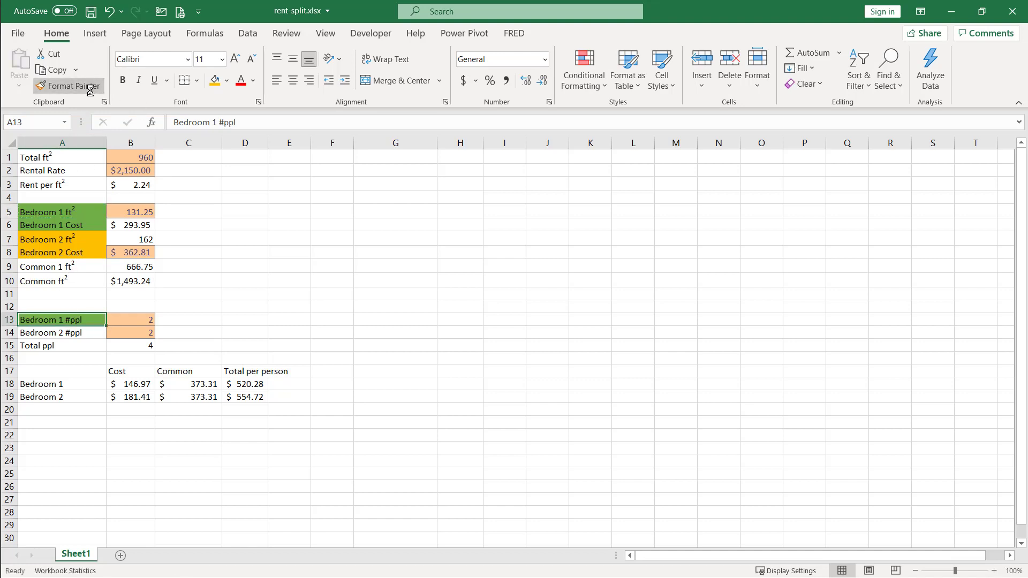
click(70, 86)
click(68, 383)
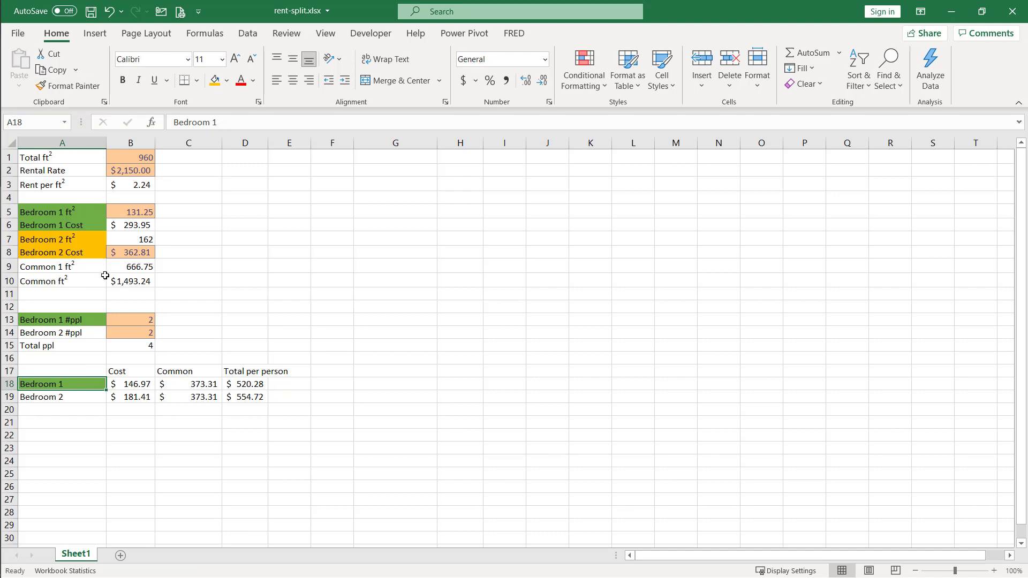
Copy the gold label formatting of A7 to the Bedroom 2 labels in A14 and A19 with Format Painter.
click(84, 237)
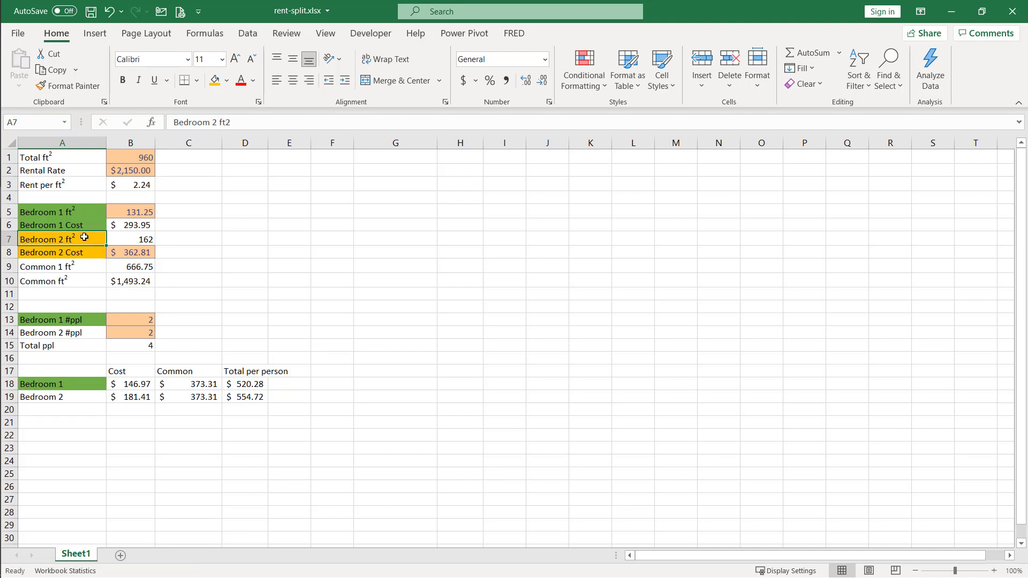
click(79, 88)
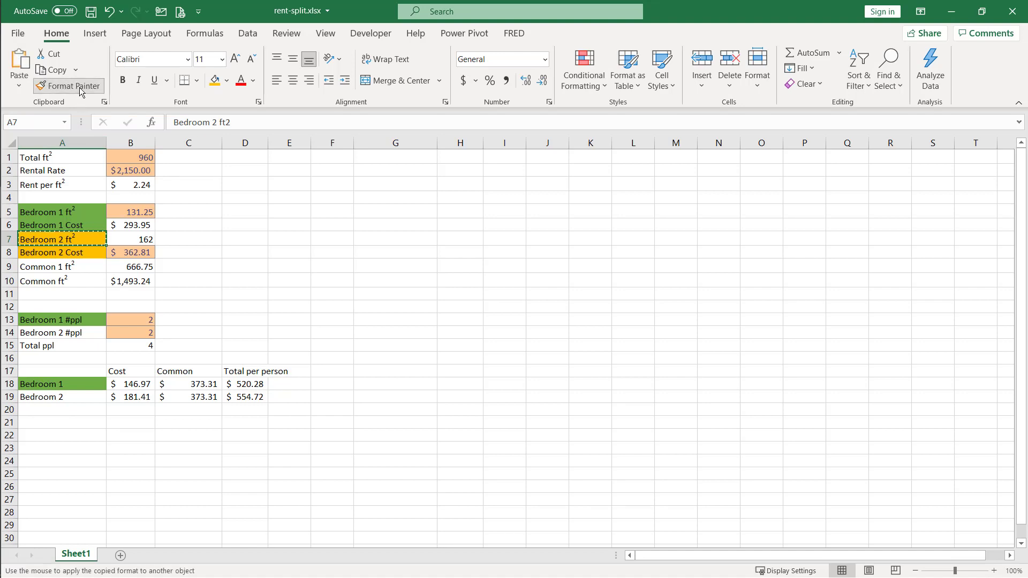
click(77, 332)
click(75, 396)
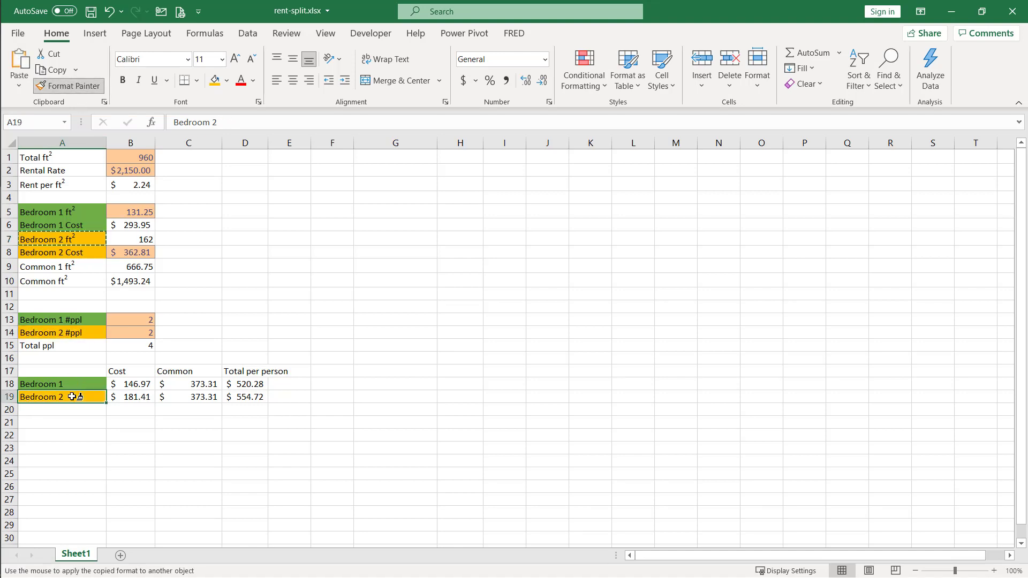
key(Escape)
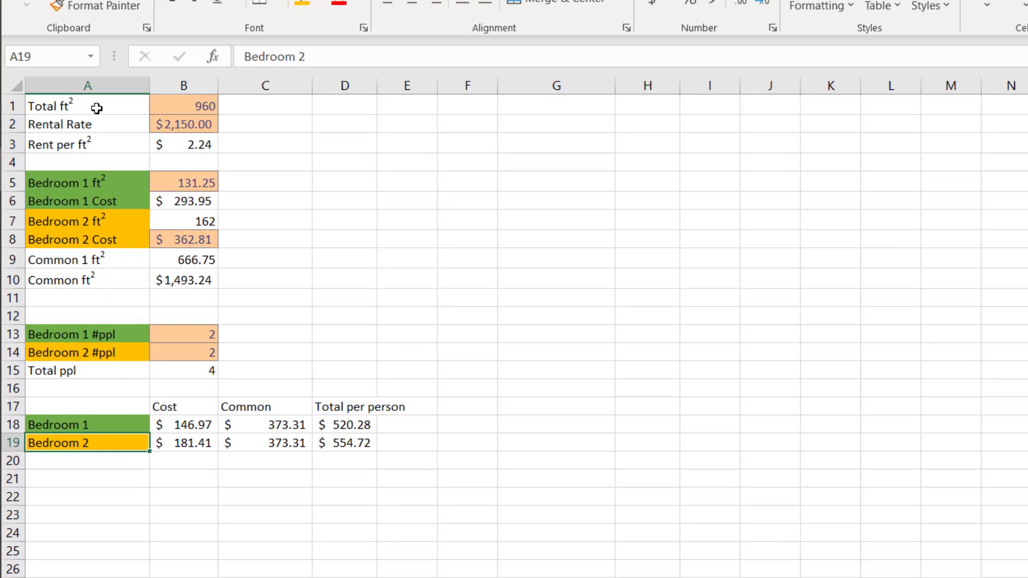
Copy the Total ft², Rental Rate and Rent per ft² labels from A1:A3 to G1:G3.
click(68, 159)
drag(101, 100, 85, 133)
key(ctrl+c)
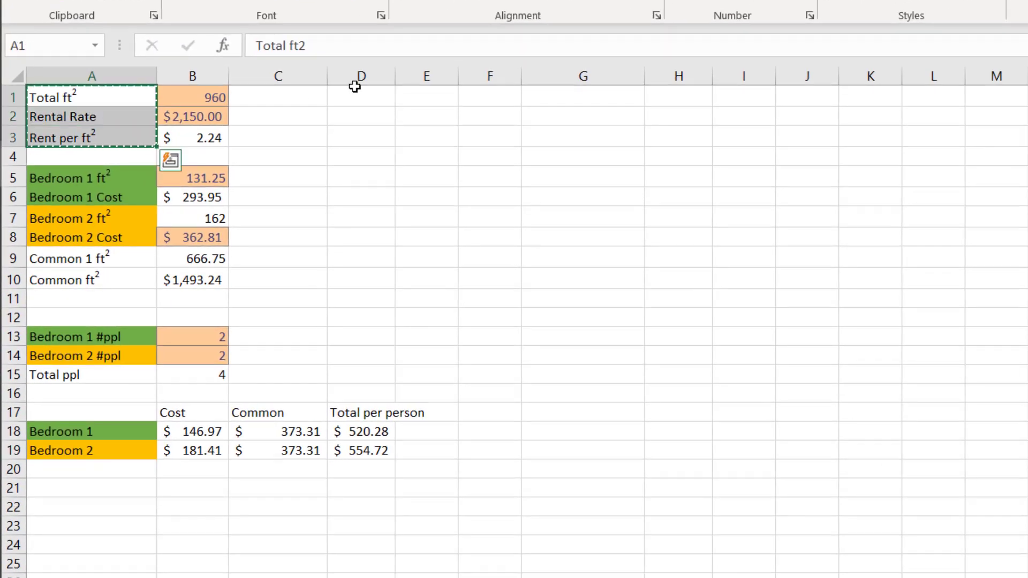
click(602, 101)
key(ctrl+v)
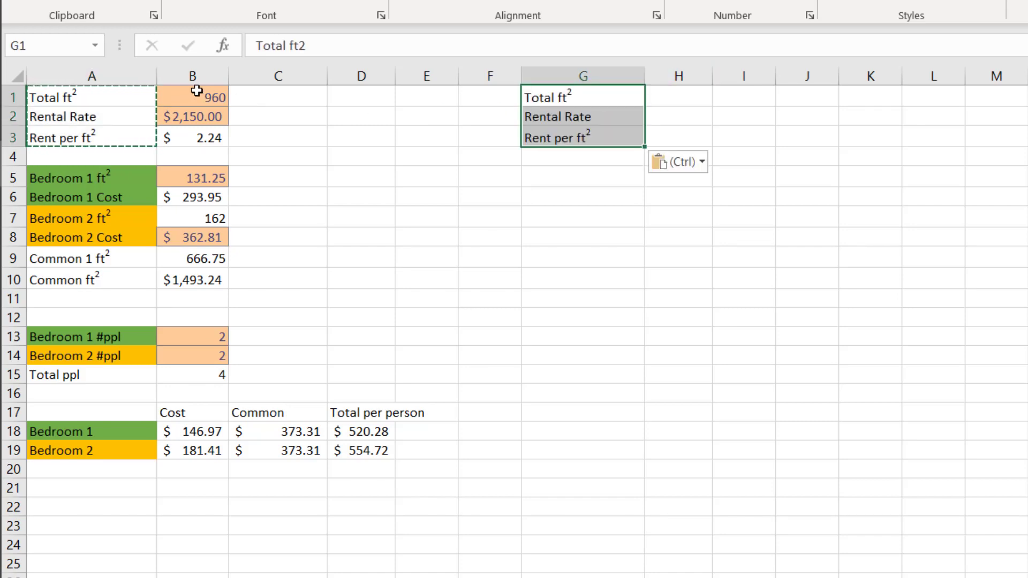
Copy the values and formula in B1:B3 to H1:H3 and widen column H slightly so the rental rate fits.
drag(199, 93, 192, 135)
key(ctrl+c)
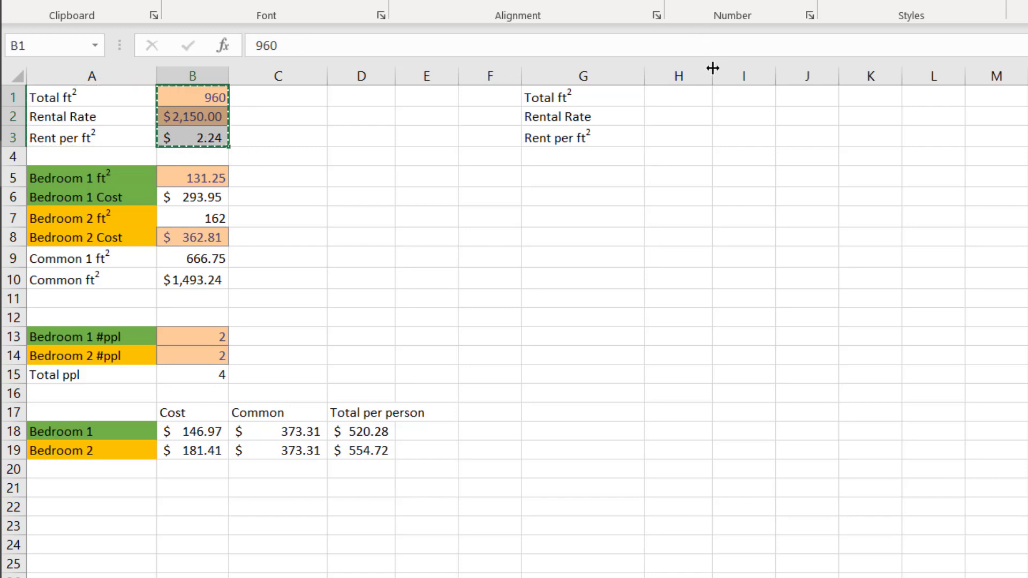
click(689, 95)
key(ctrl+v)
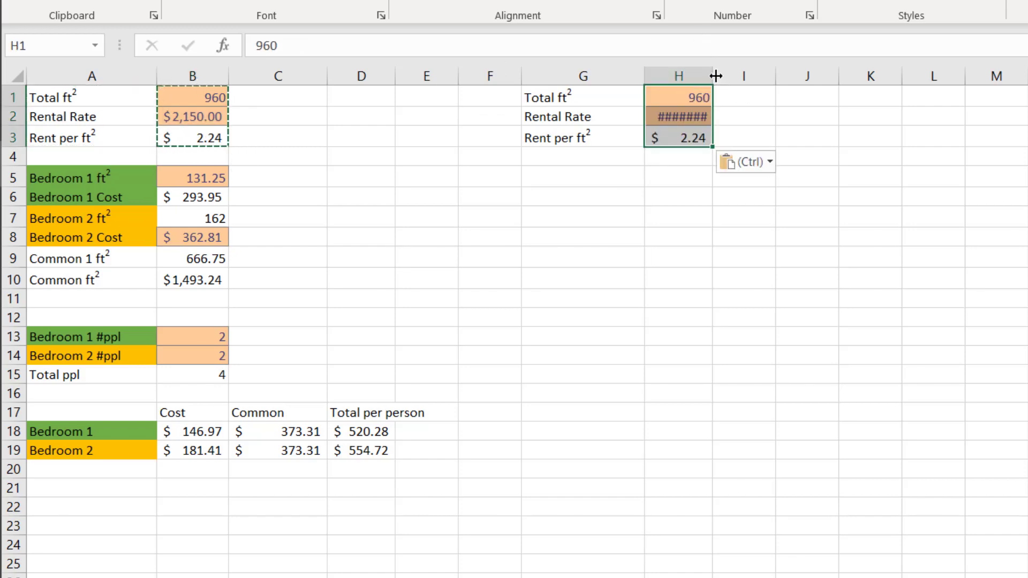
drag(713, 76, 717, 76)
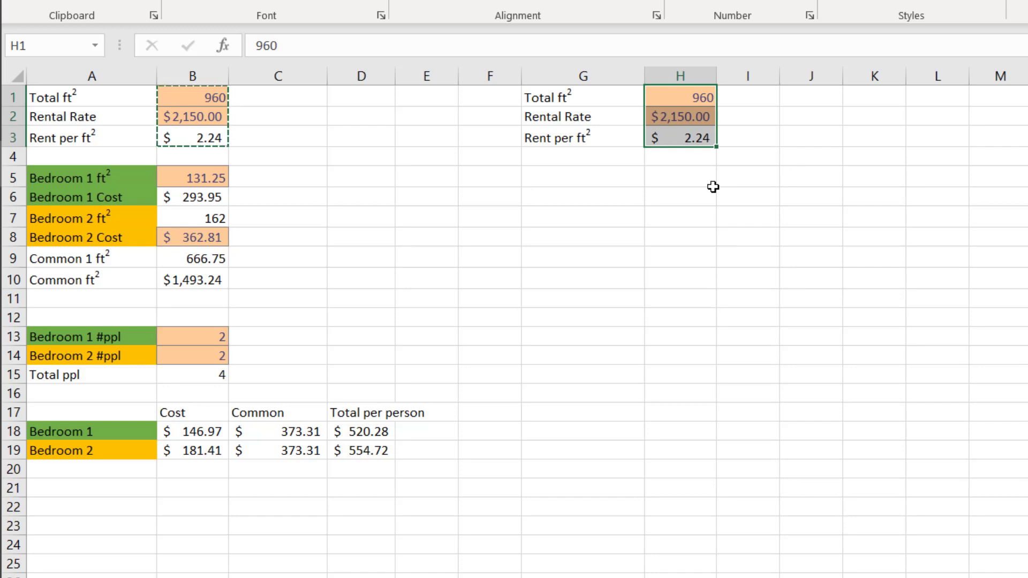
Copy the bedroom ft² and cost labels from A5:A8 to G5:G8 and their values from B5:B8 to H5:H8.
drag(114, 171, 100, 244)
key(ctrl+c)
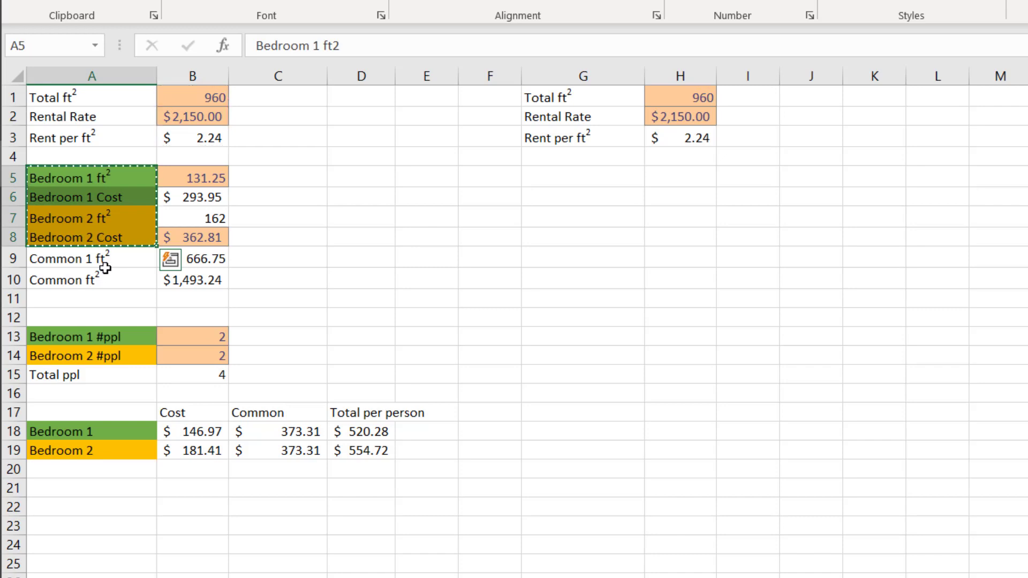
click(604, 181)
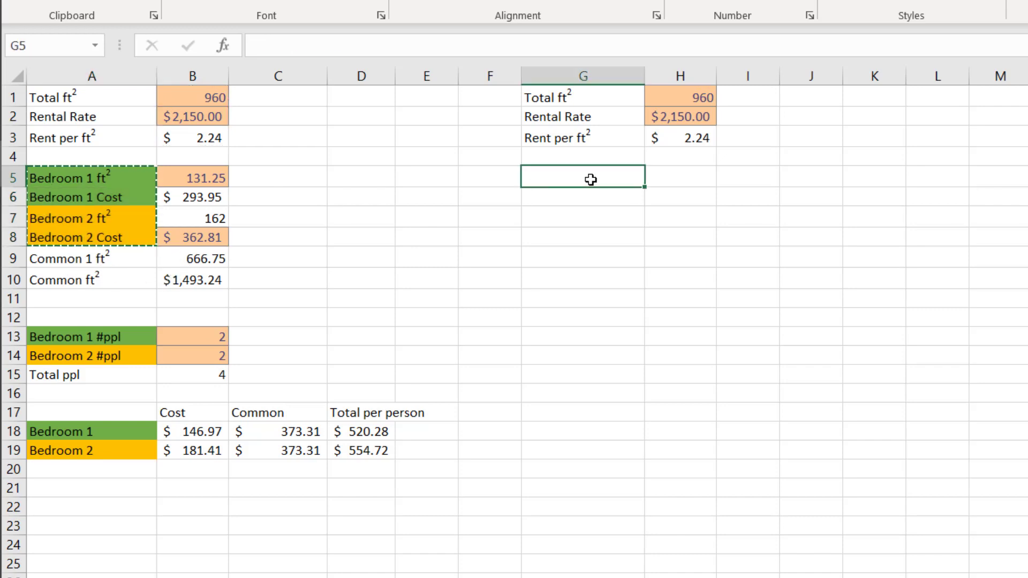
key(ctrl+v)
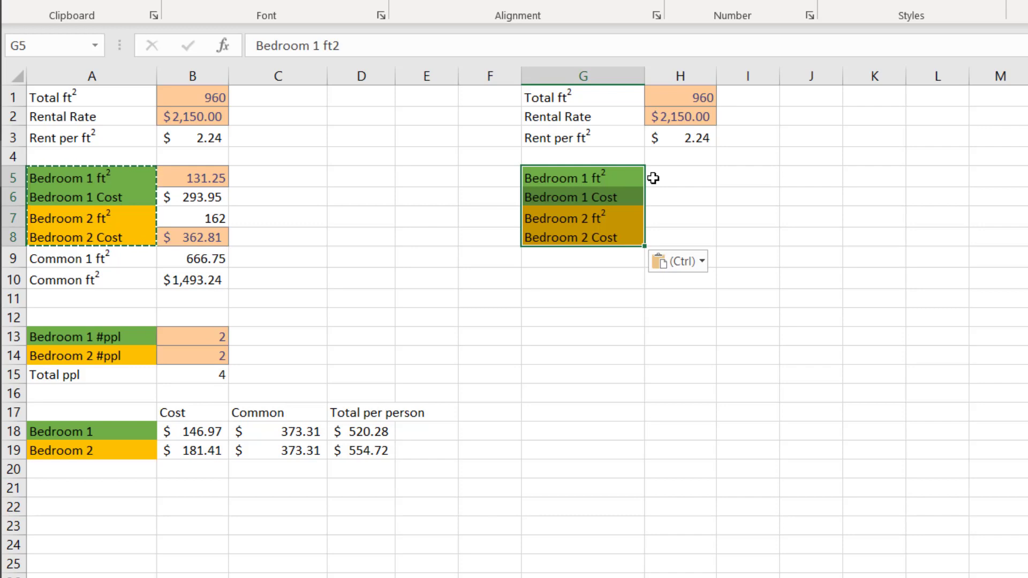
drag(213, 171, 200, 236)
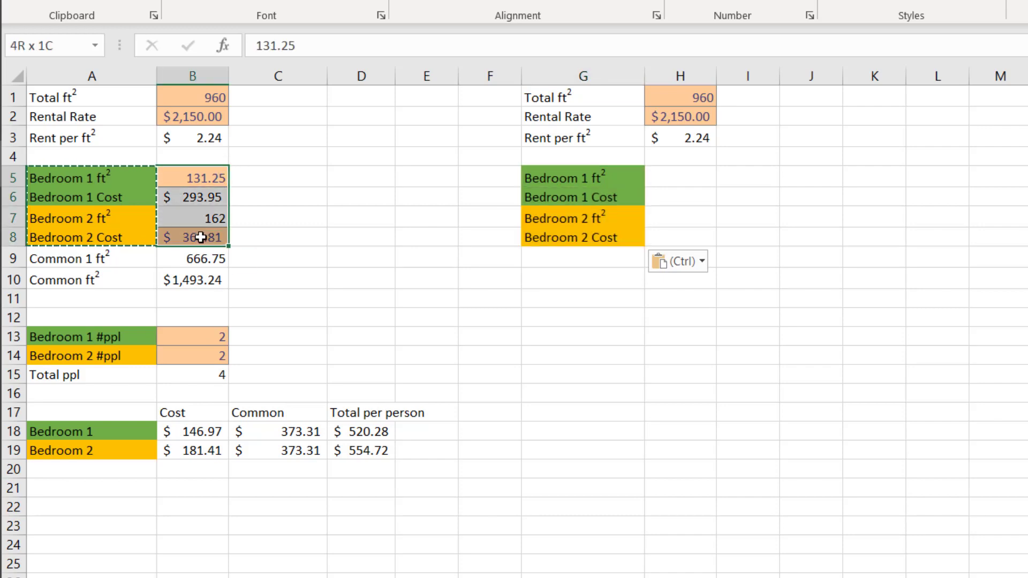
key(ctrl+c)
click(693, 177)
key(ctrl+v)
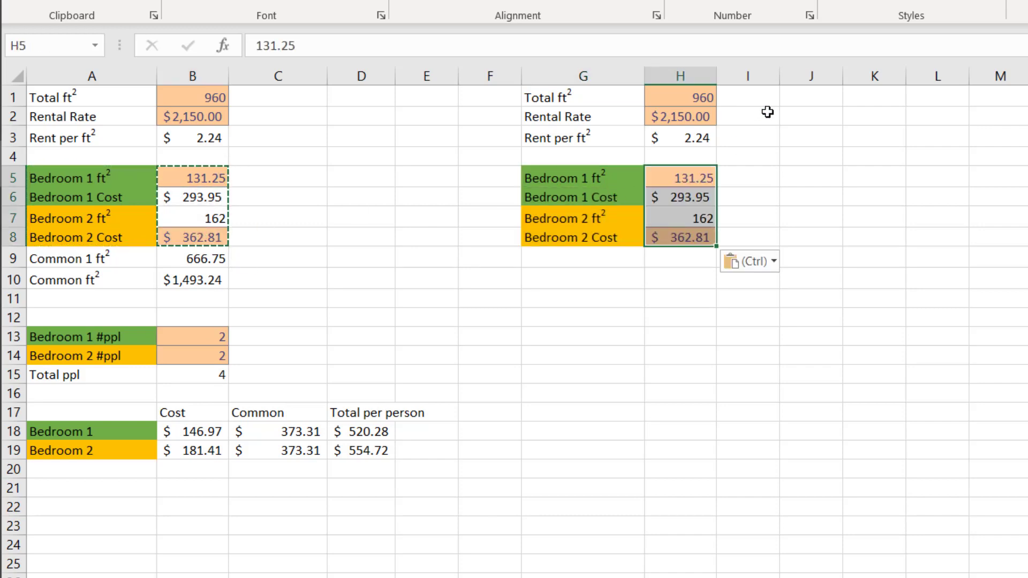
Copy the input cell formatting of H1 to the Bedroom 2 ft² cells H7 and B7 with Format Painter.
click(684, 237)
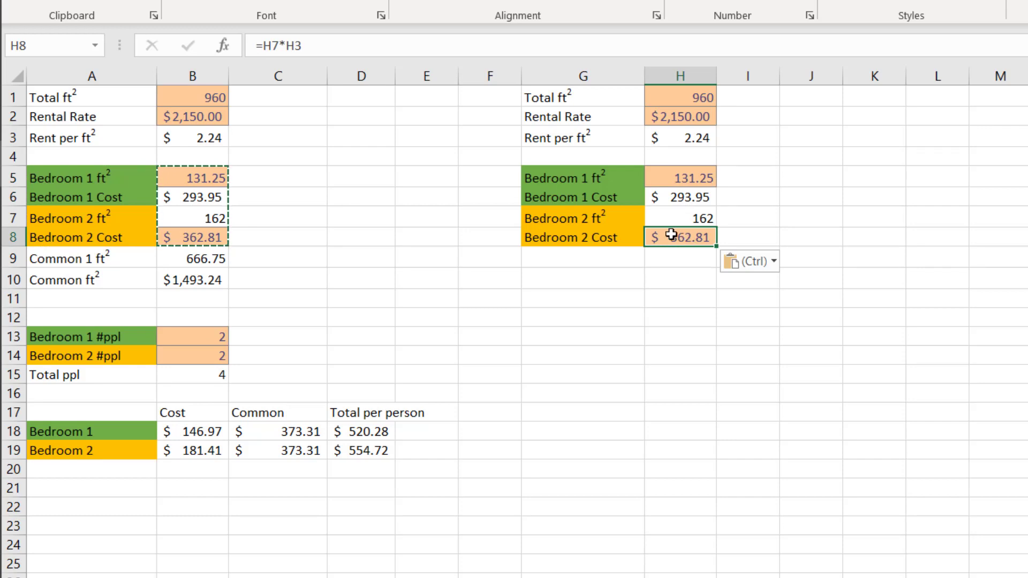
click(676, 219)
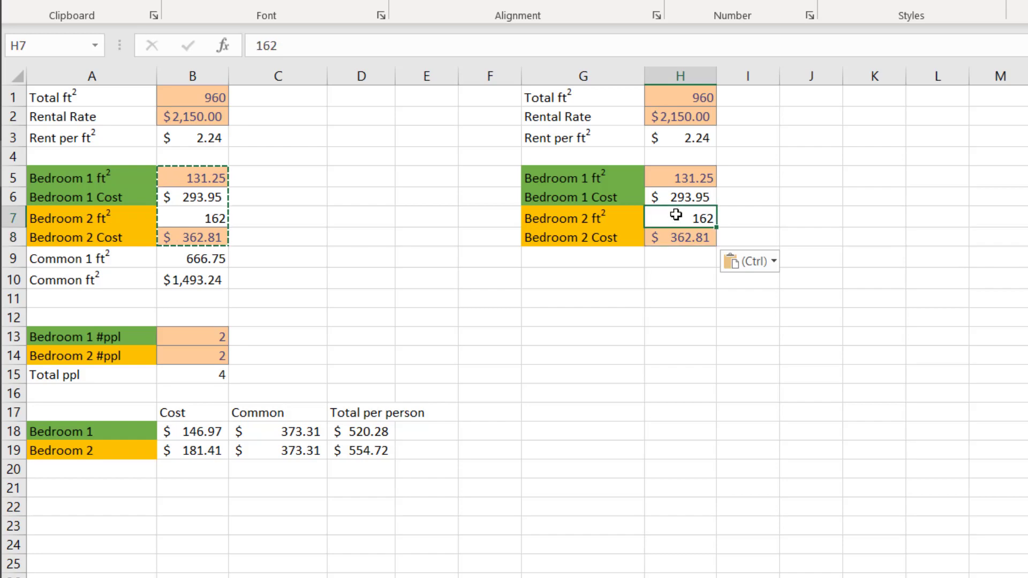
click(682, 106)
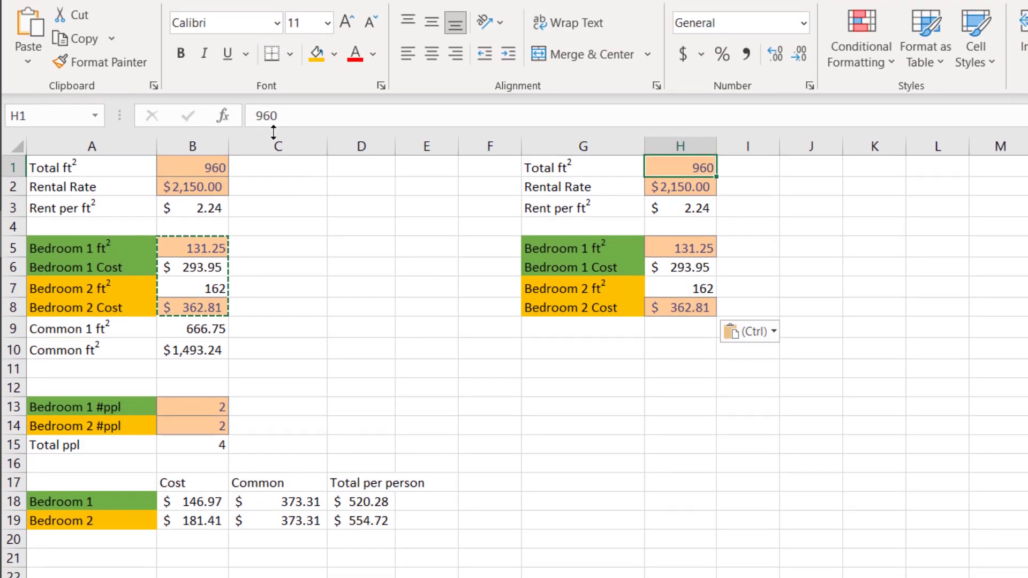
click(102, 1)
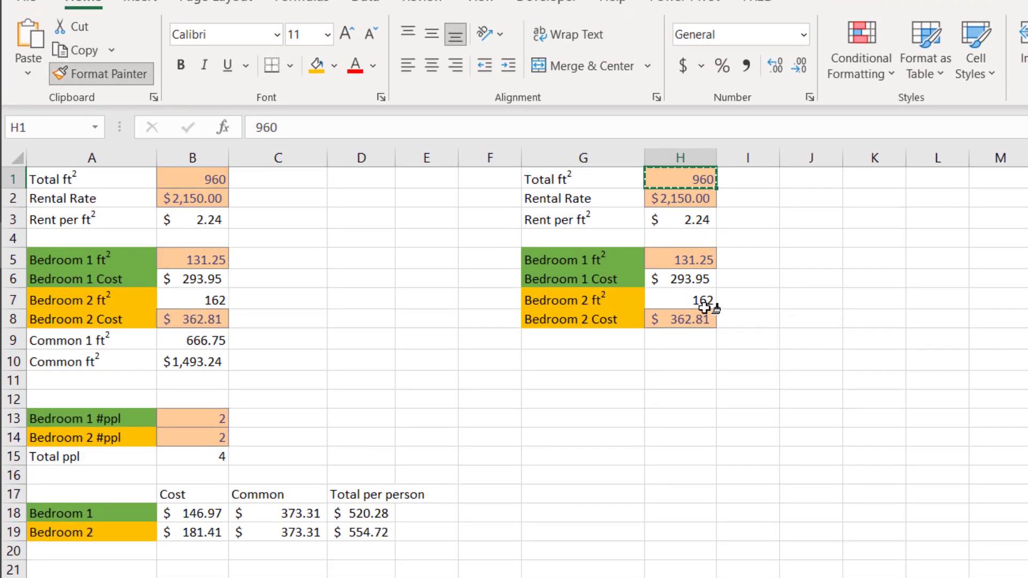
click(676, 303)
double_click(107, 74)
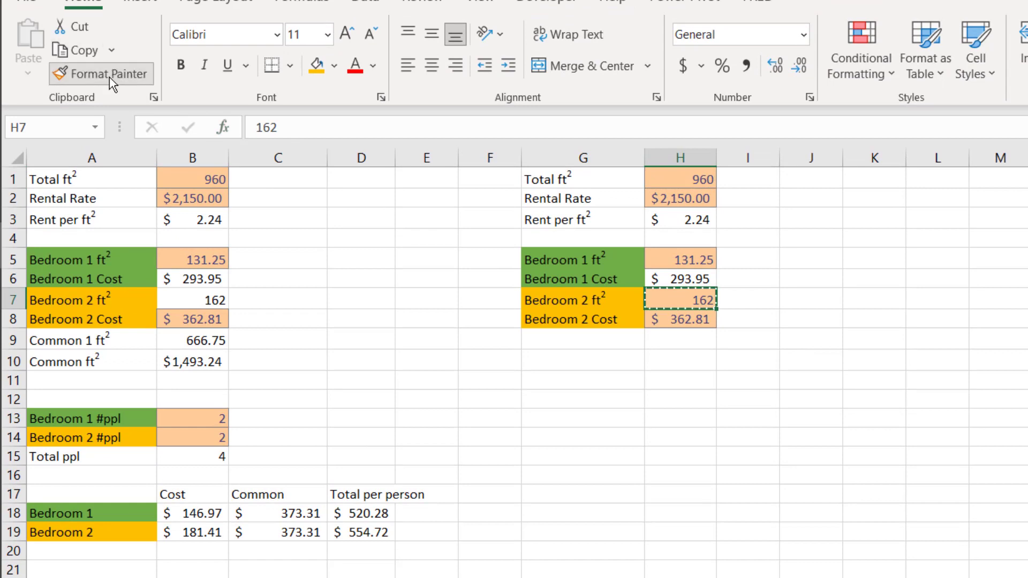
click(198, 300)
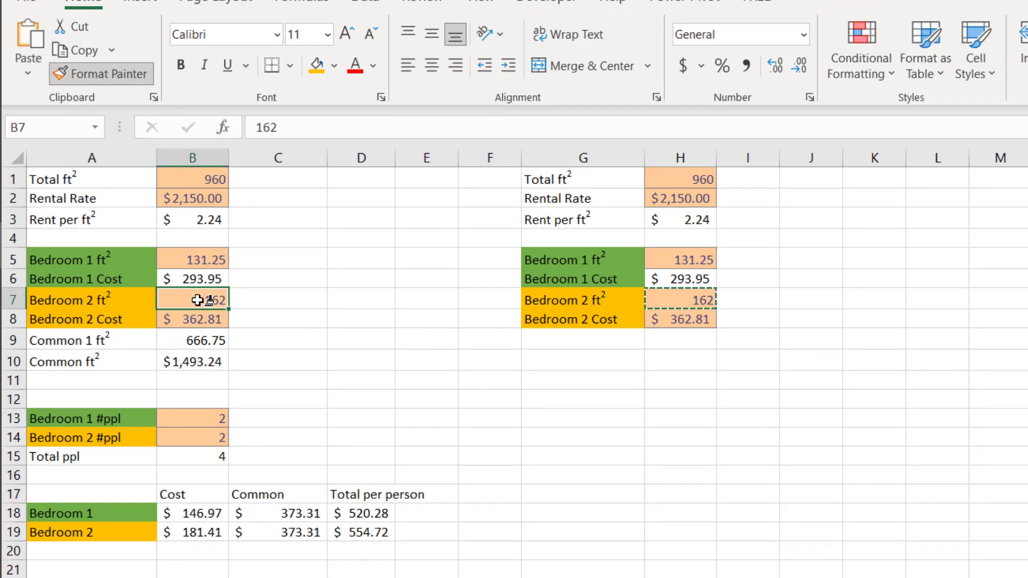
key(Escape)
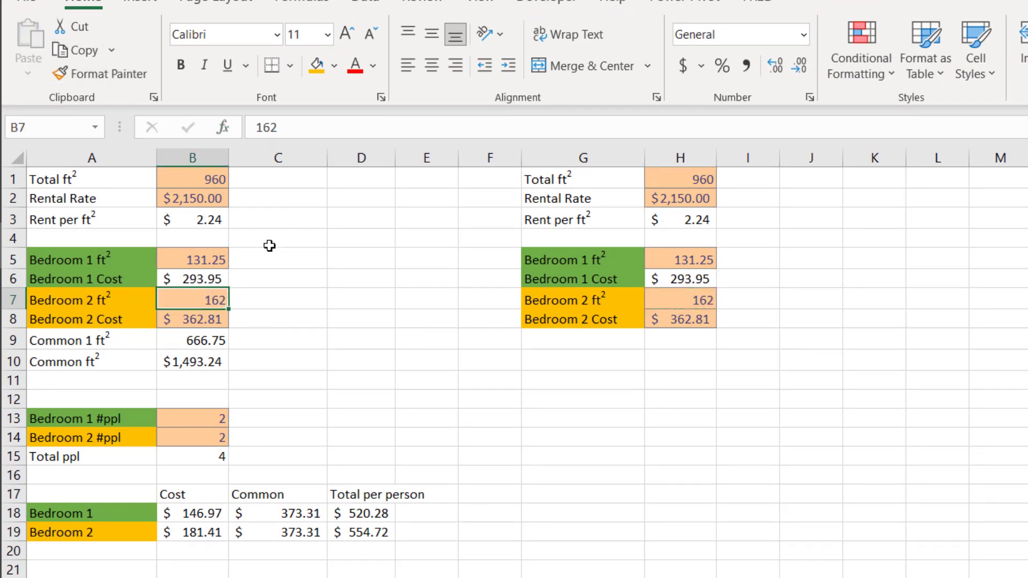
Copy the plain accounting formatting of B6 to the Bedroom 2 Cost cells B8 and H8 with Format Painter.
click(191, 278)
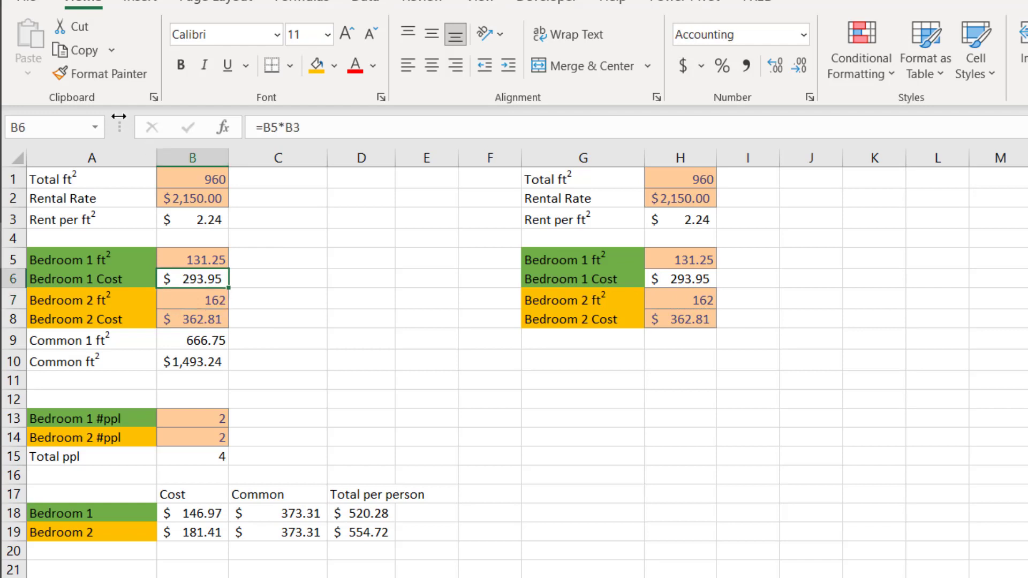
click(104, 75)
click(221, 319)
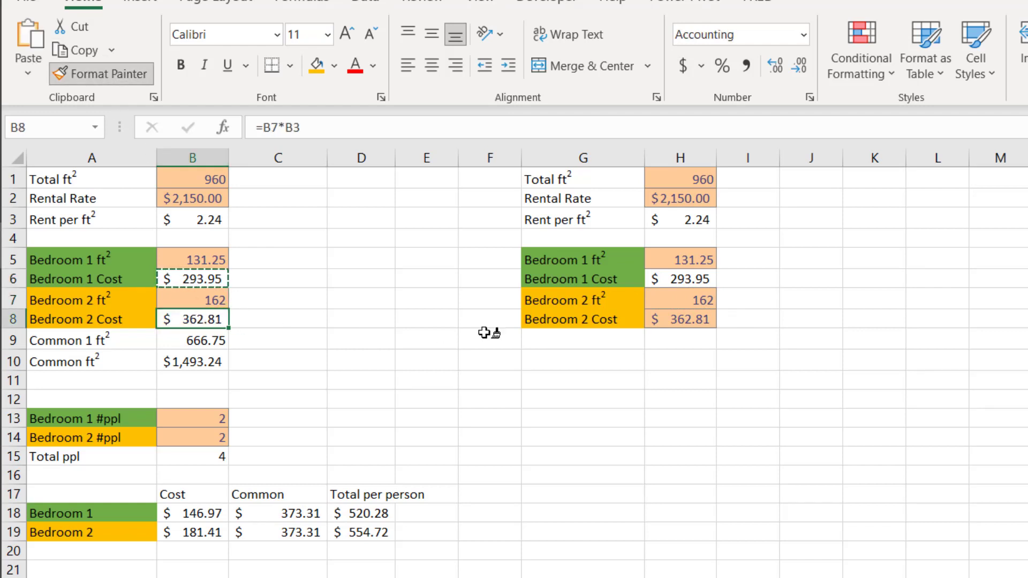
click(681, 320)
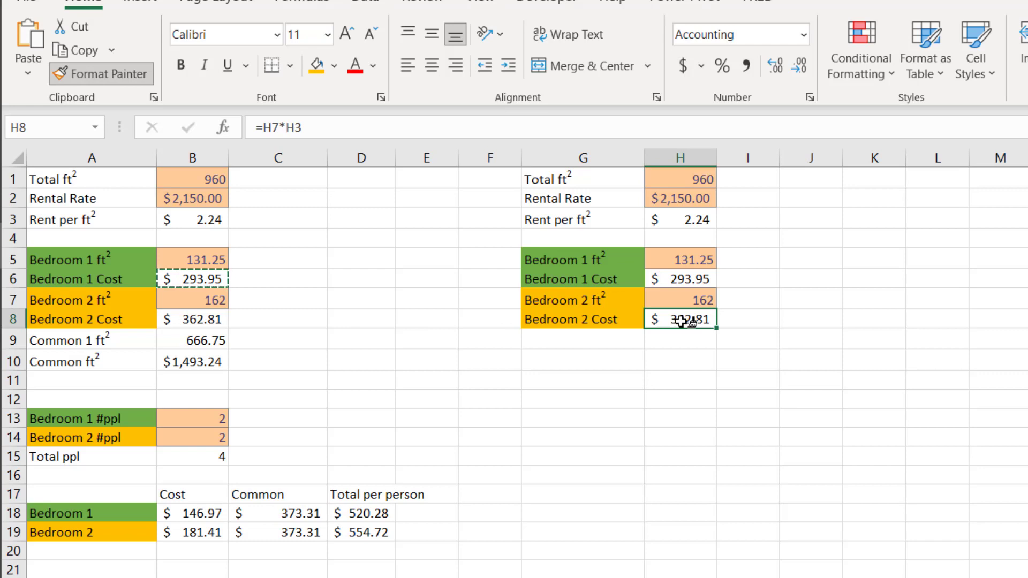
key(Escape)
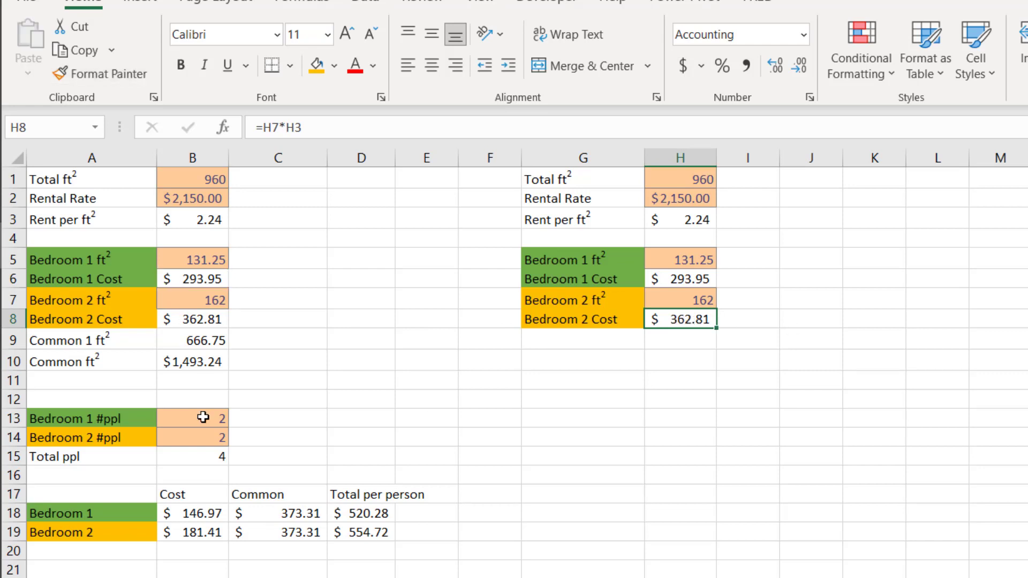
Copy the people-per-bedroom block A13:B15, including Total ppl, to G13:H15.
drag(88, 424, 176, 452)
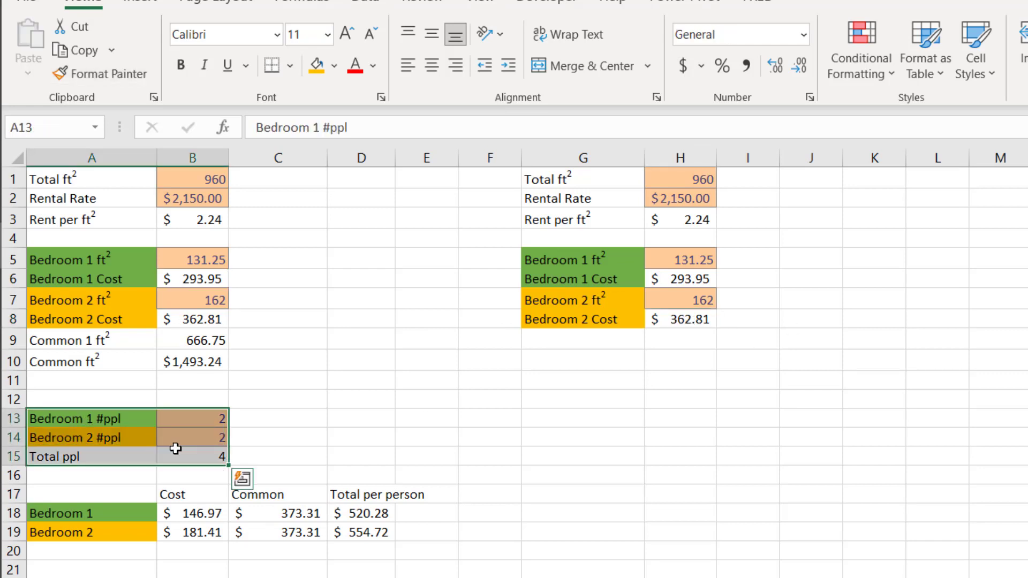
key(ctrl+c)
click(569, 419)
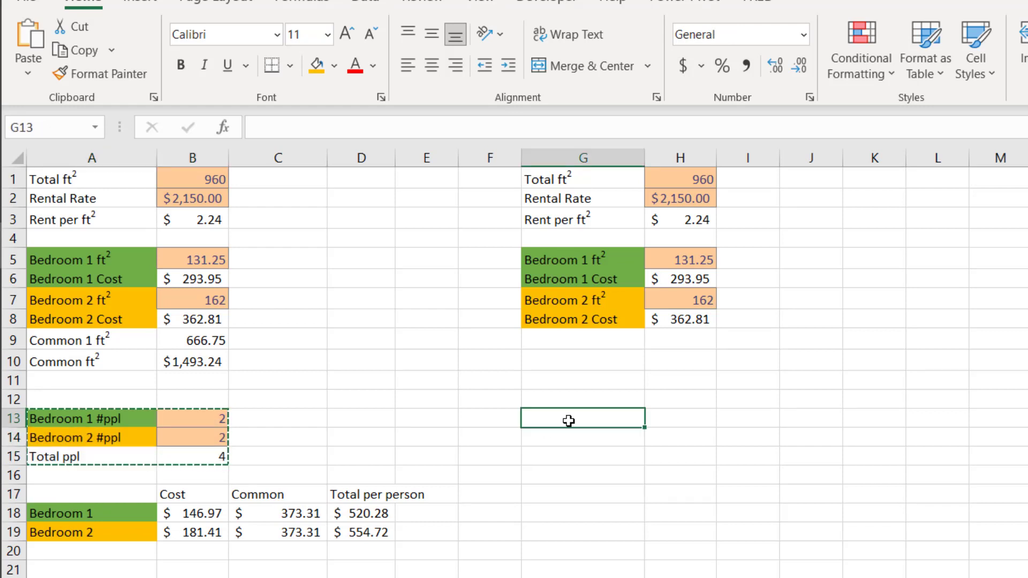
key(ctrl+v)
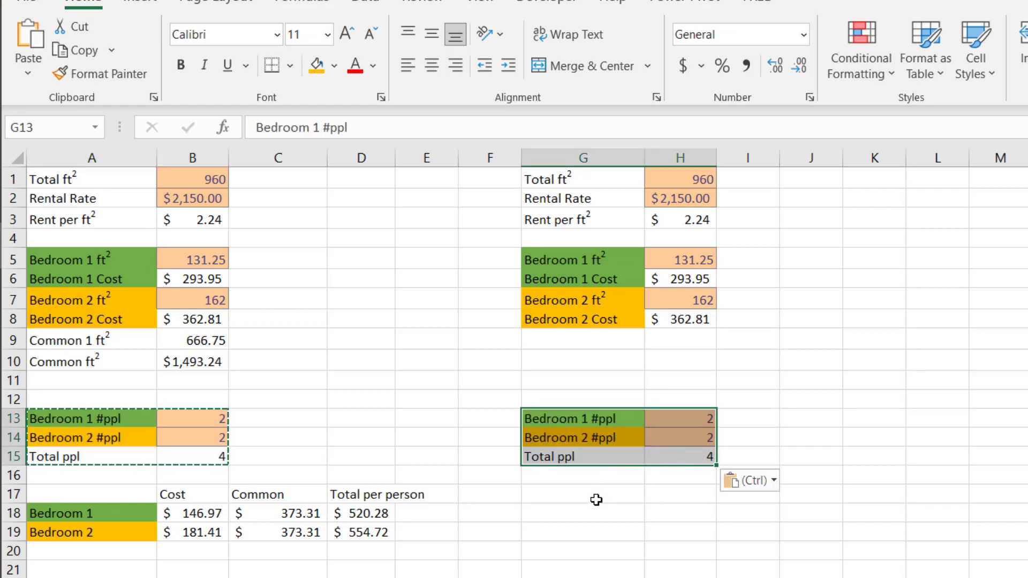
Copy the Bedroom 1 and Bedroom 2 row labels of the summary table from A17:A19 to G17:G19.
click(937, 577)
drag(93, 498, 96, 531)
key(ctrl+c)
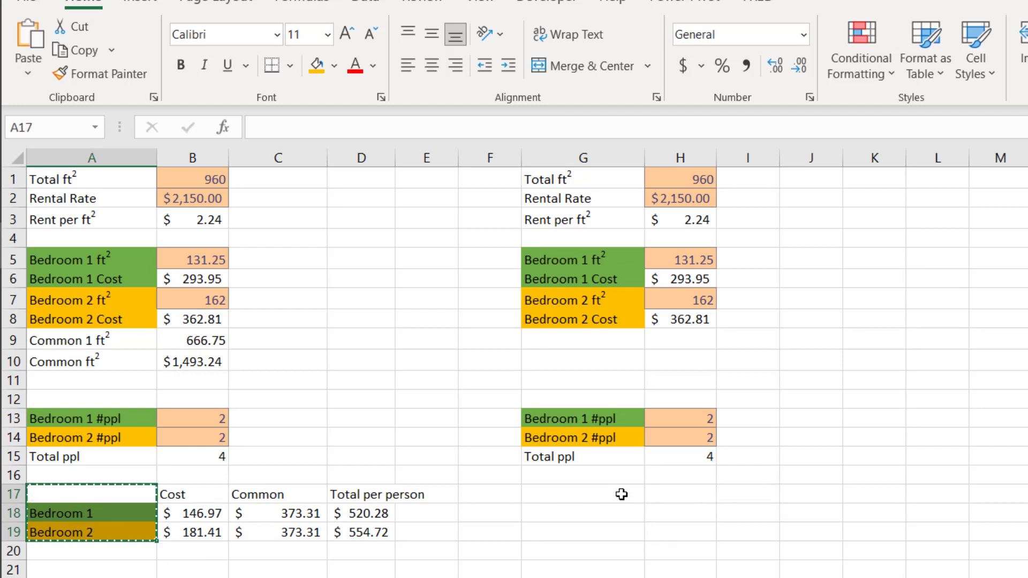
click(601, 493)
key(ctrl+v)
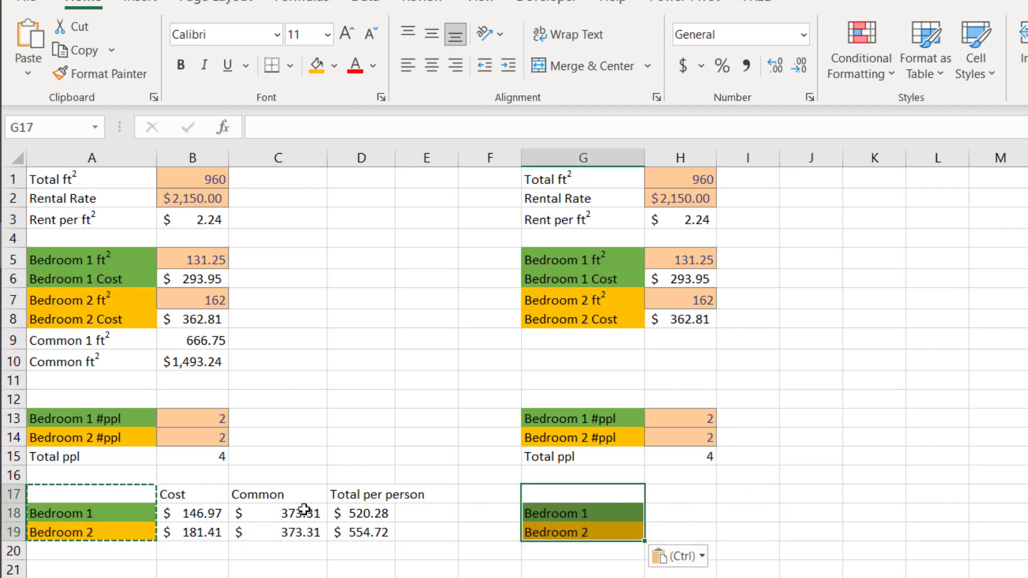
Copy the Cost header from B17 to H17 in the second summary table.
click(176, 492)
key(ctrl+c)
click(689, 497)
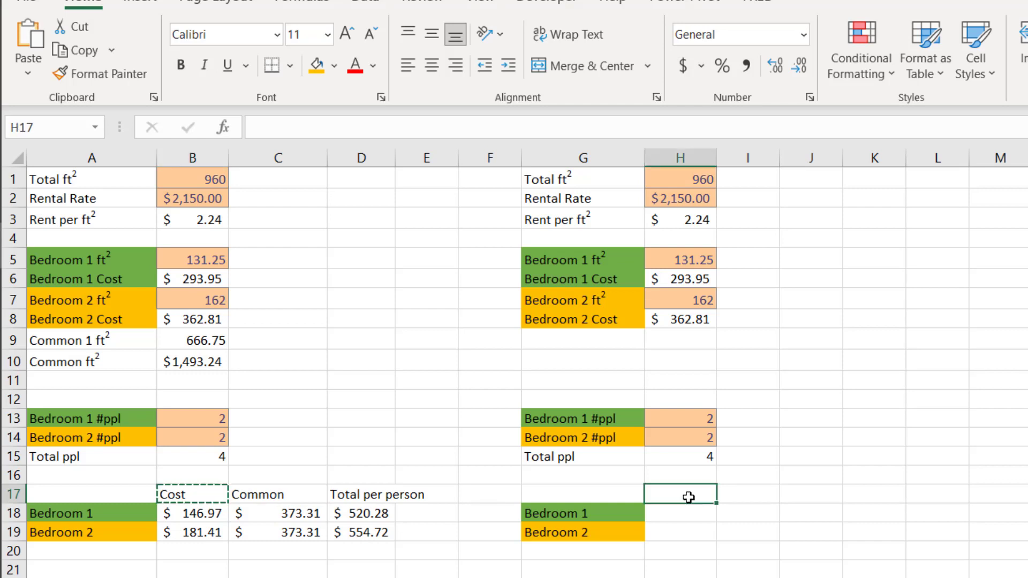
key(ctrl+v)
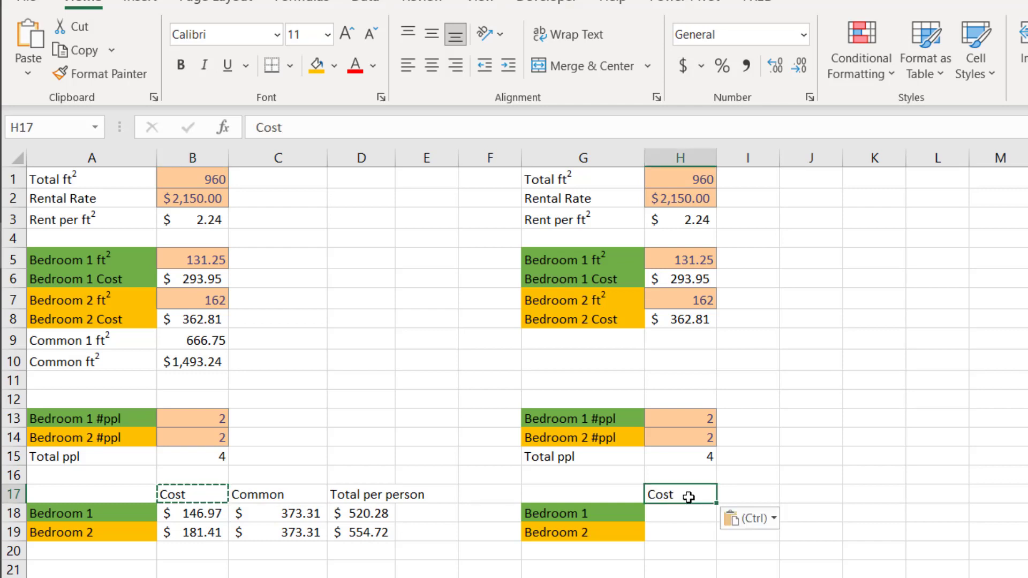
Replace the Total ft² value in H1 with the sum of both bedroom areas, =SUM(H5,H7).
click(687, 221)
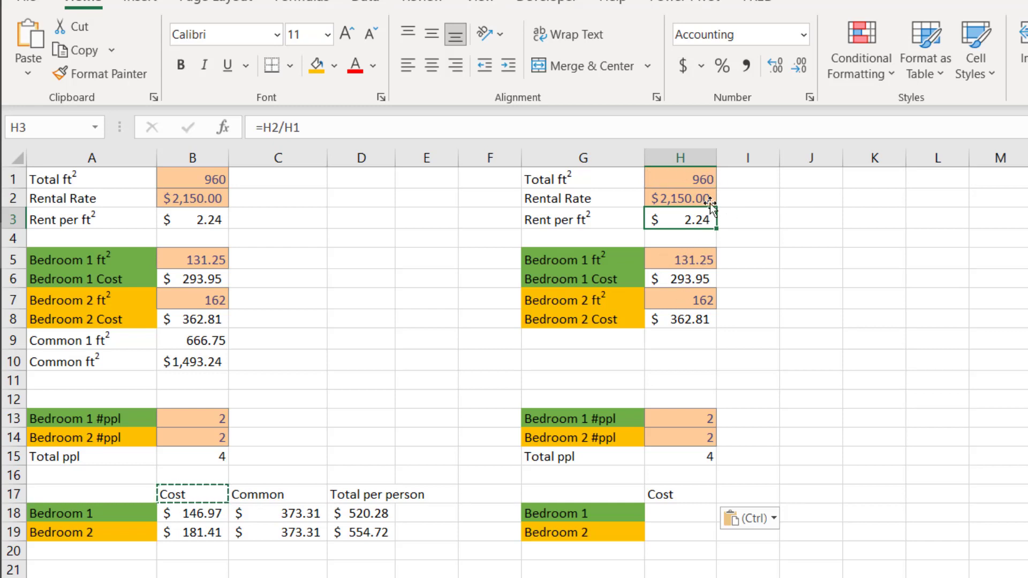
click(696, 179)
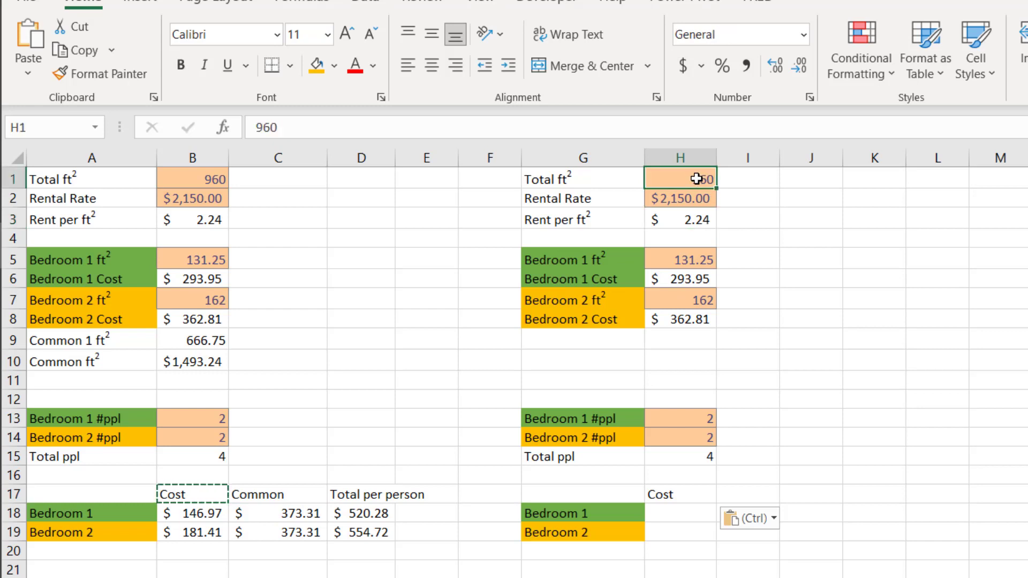
key(Delete)
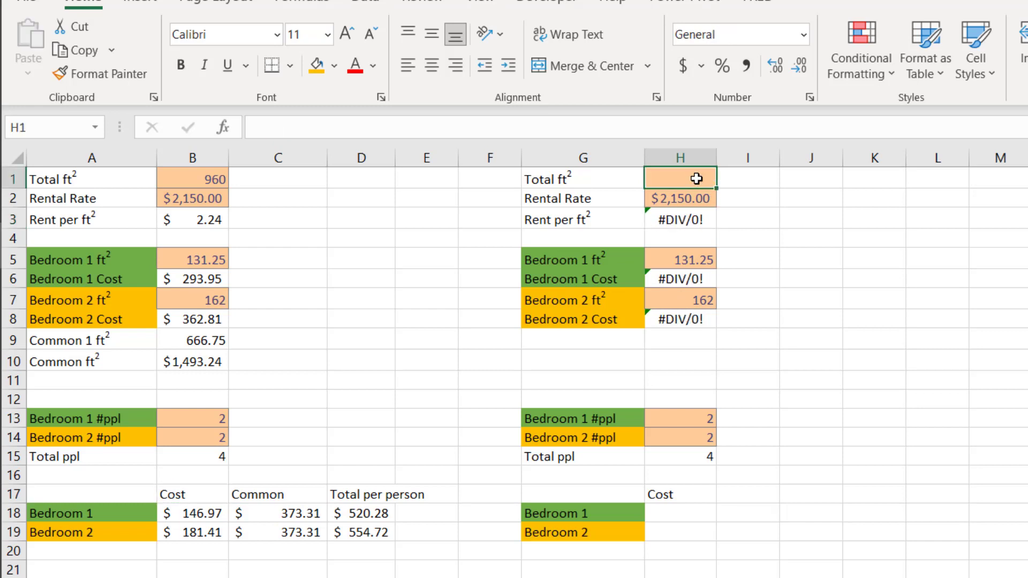
text(=sum)
key(Tab)
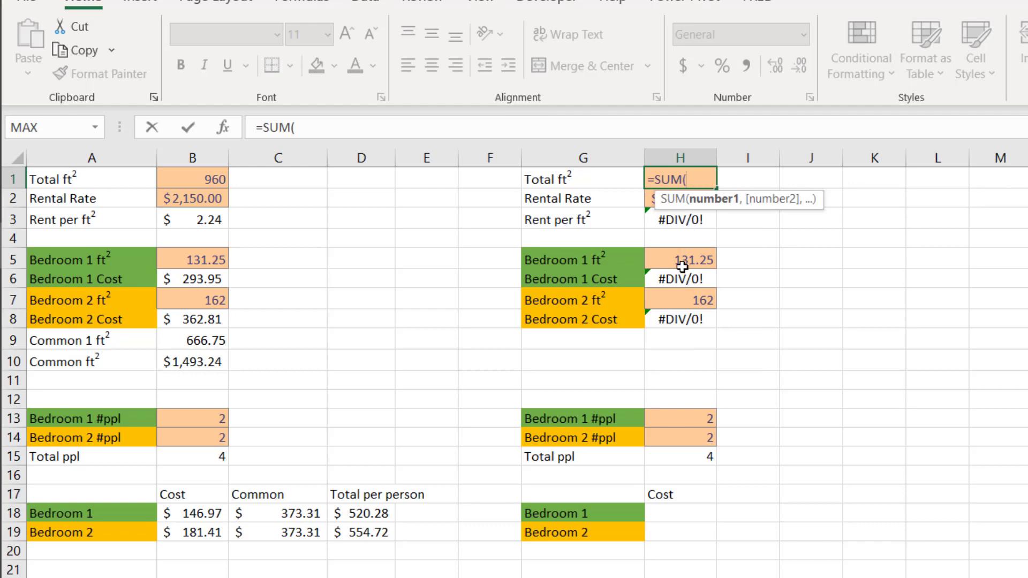
click(684, 262)
text(,)
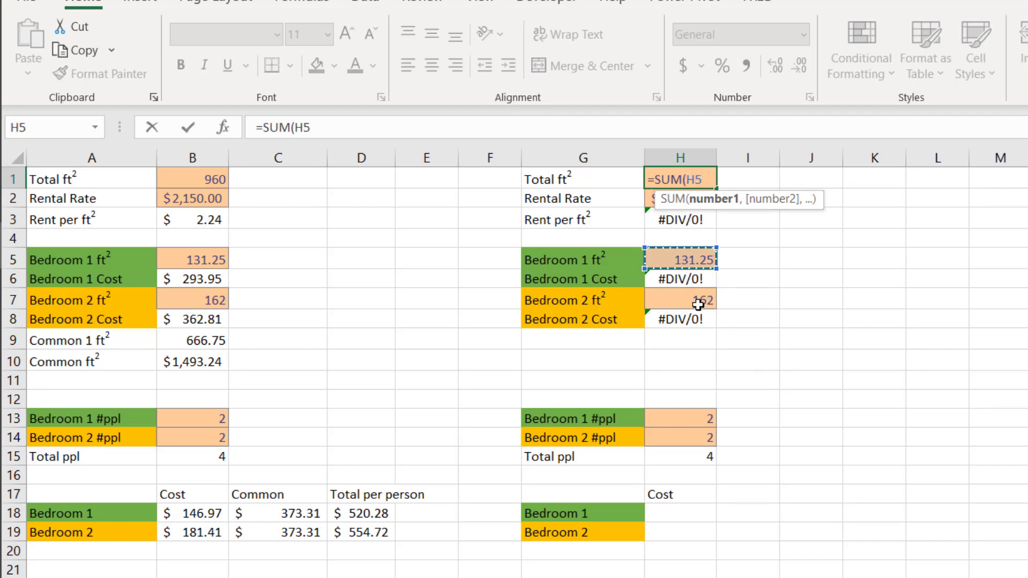
click(690, 302)
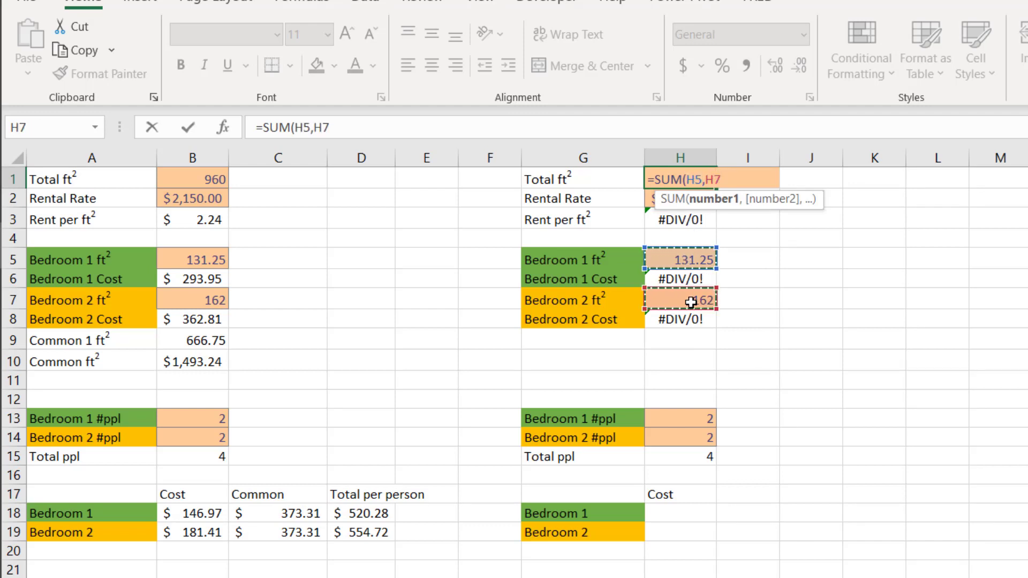
key(Return)
click(666, 181)
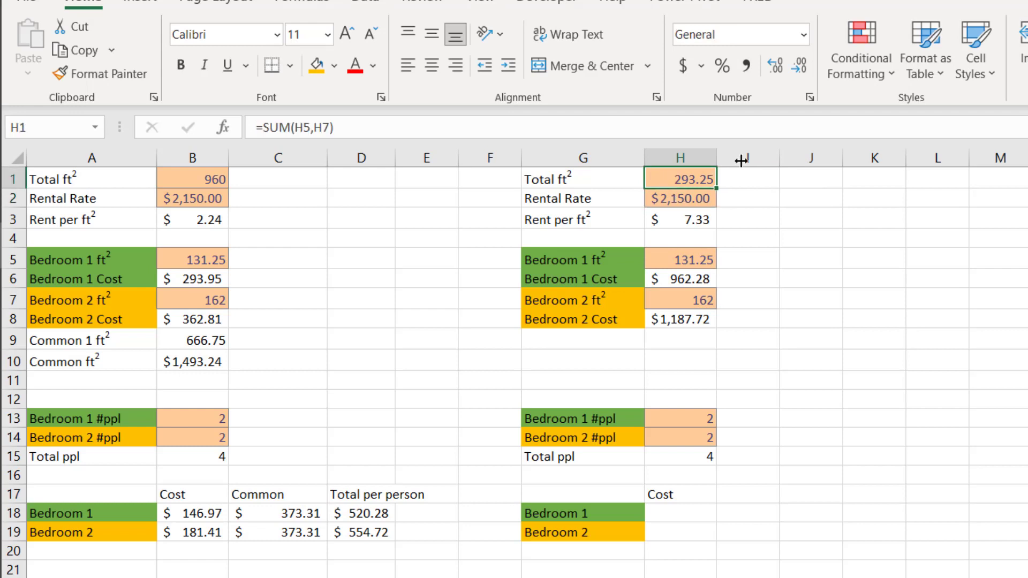
Apply the Normal cell style to the Total ft² value in H1.
click(985, 65)
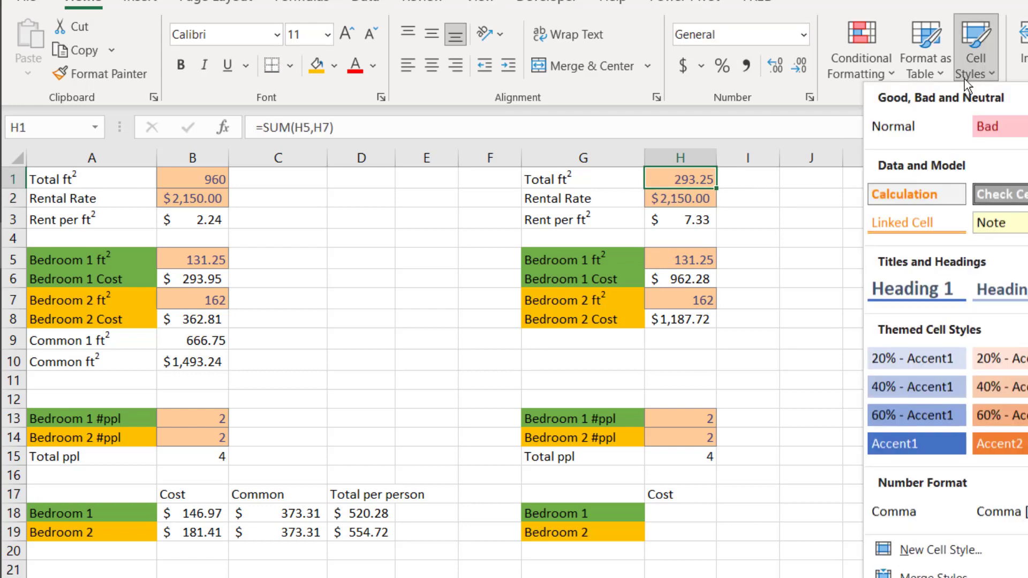
click(932, 122)
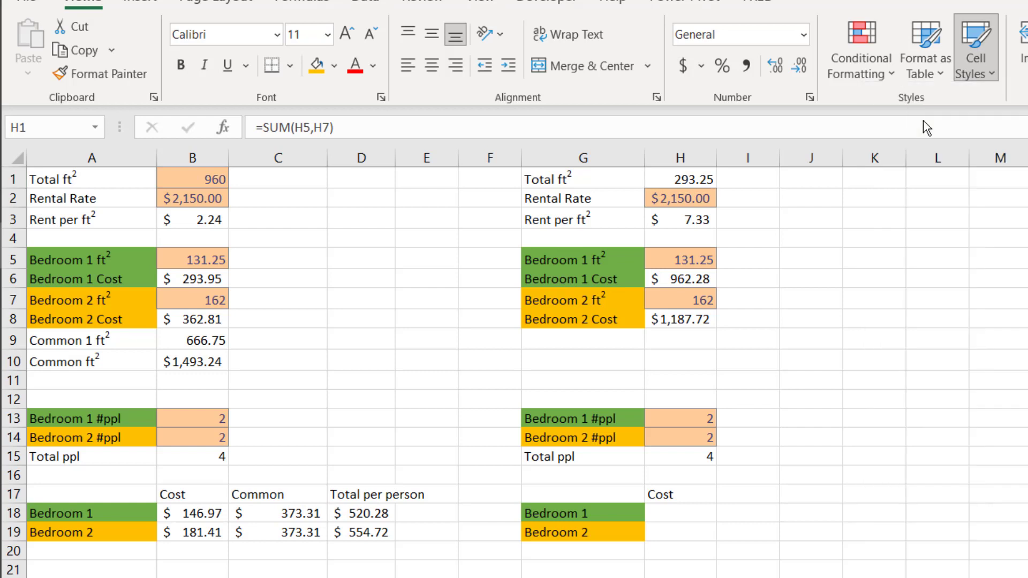
Review the input cells of the second version in column H and the cell references used by the Bedroom 1 cost formula in B18.
click(685, 199)
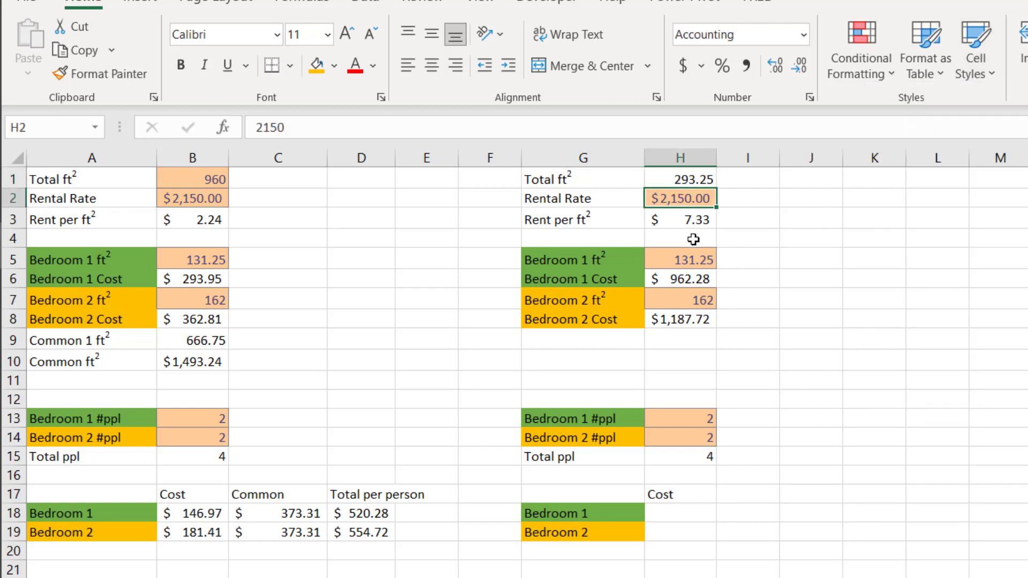
click(690, 258)
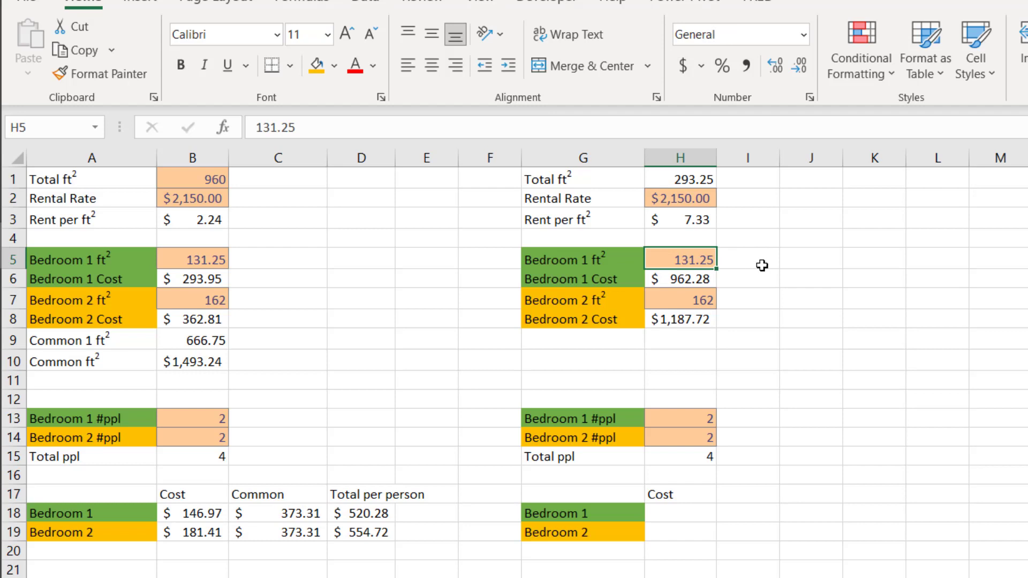
click(694, 302)
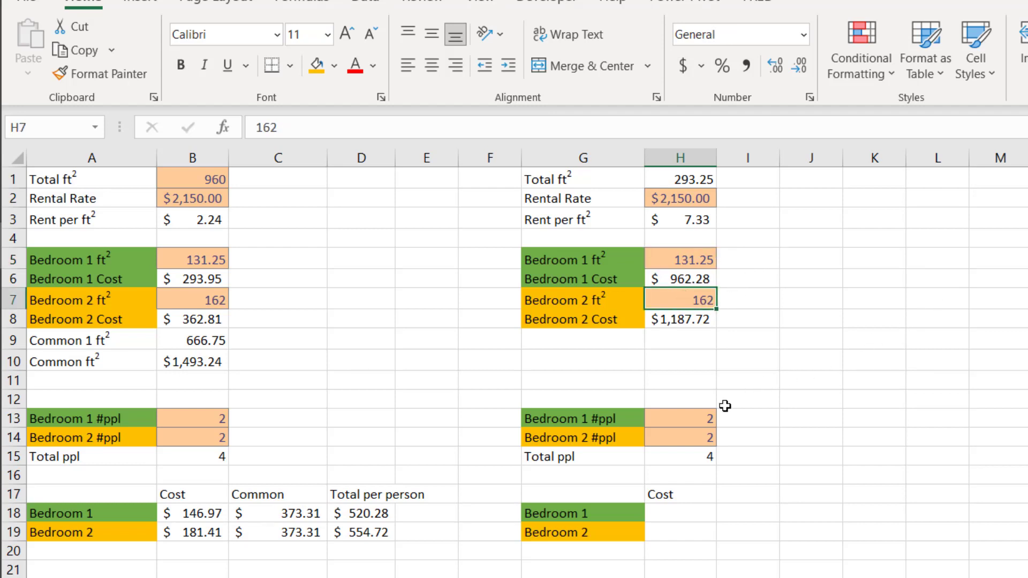
click(690, 423)
click(679, 440)
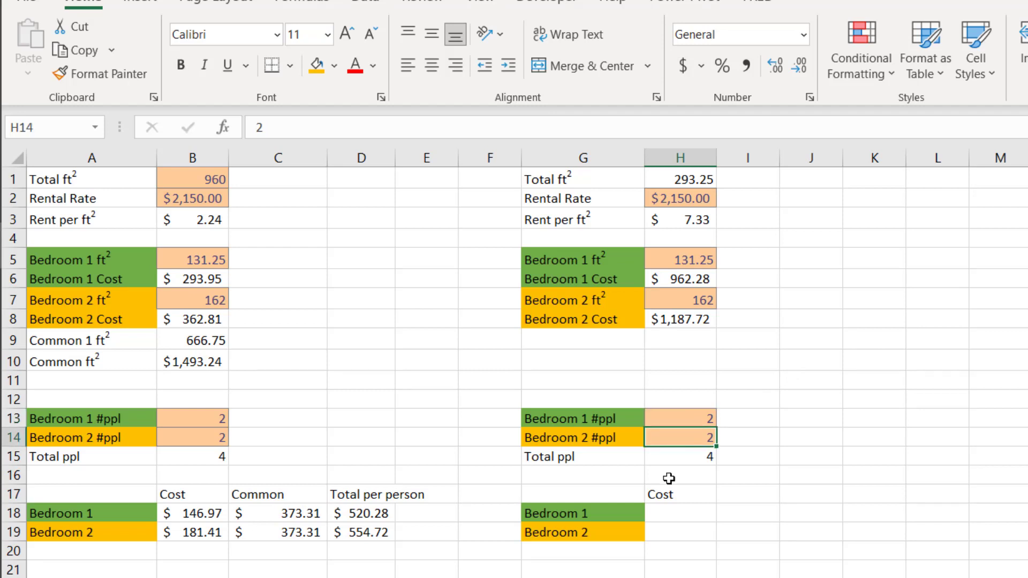
click(685, 515)
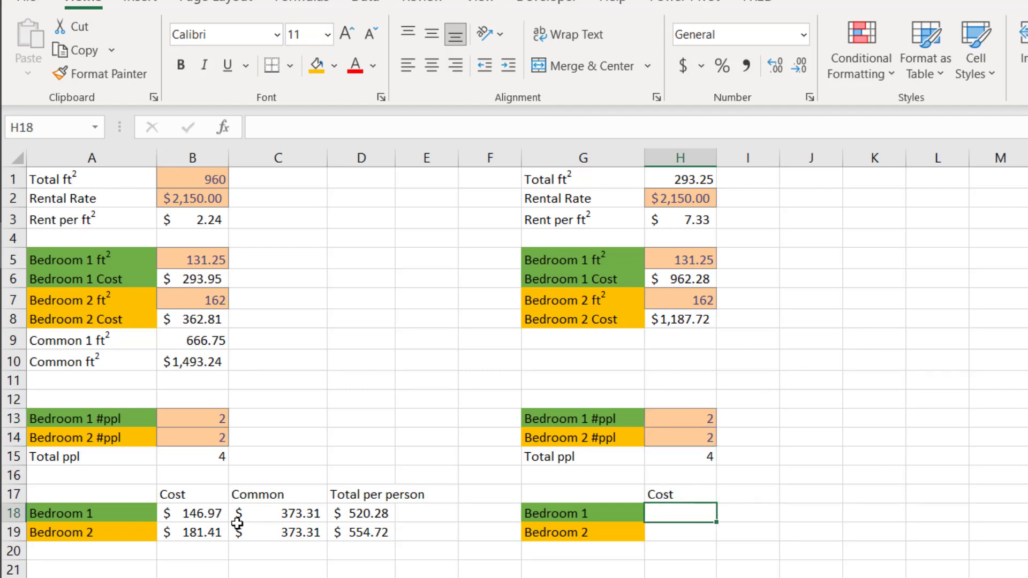
click(196, 516)
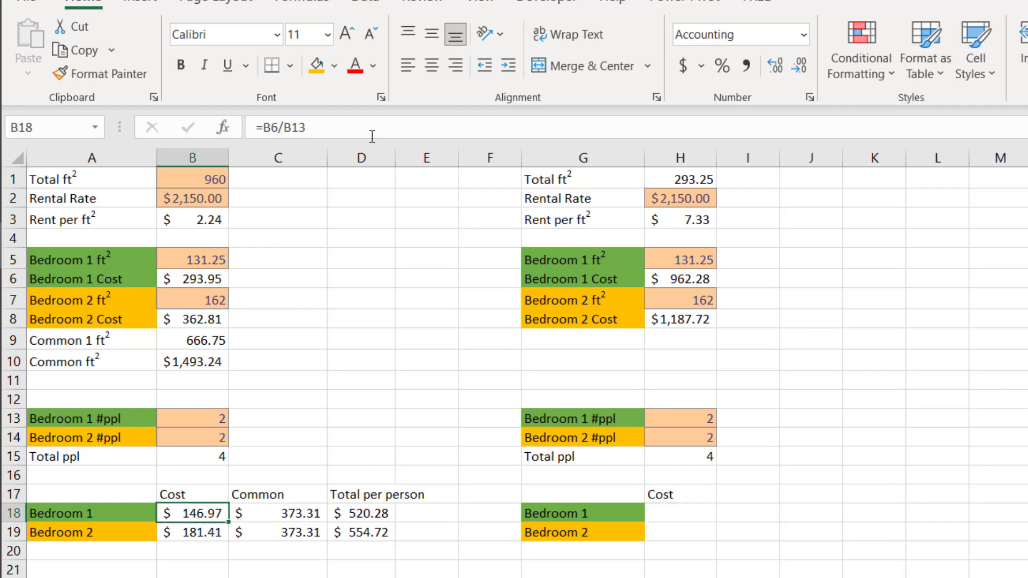
click(279, 127)
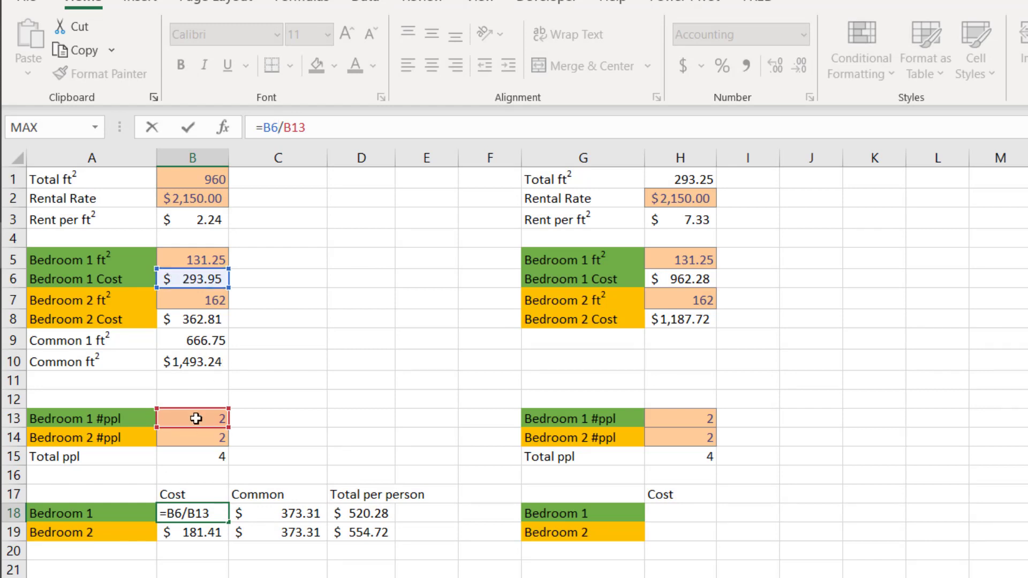
key(ctrl+Return)
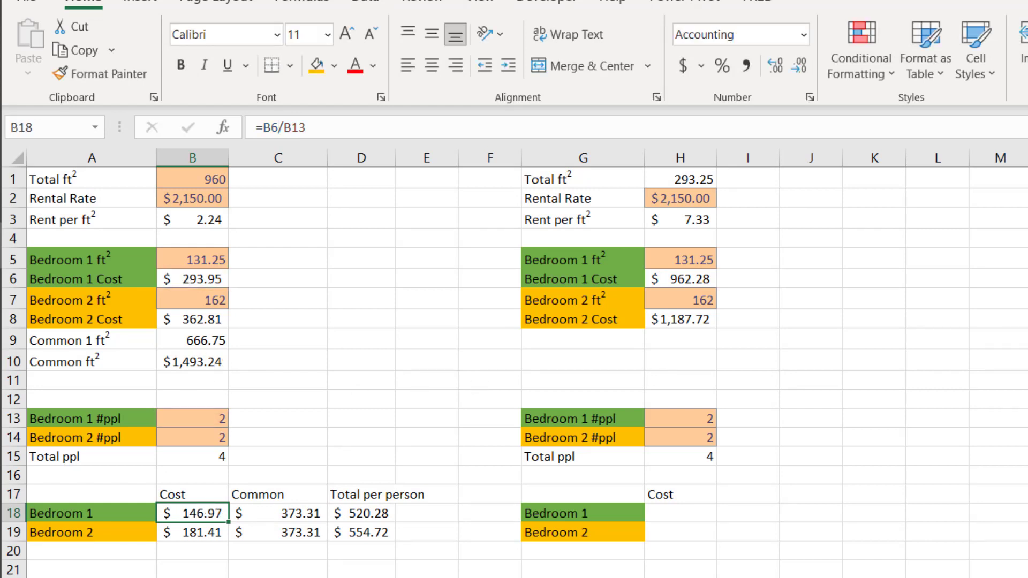
Calculate the Bedroom 1 cost per person in H18 with the formula =H6/H13.
click(681, 507)
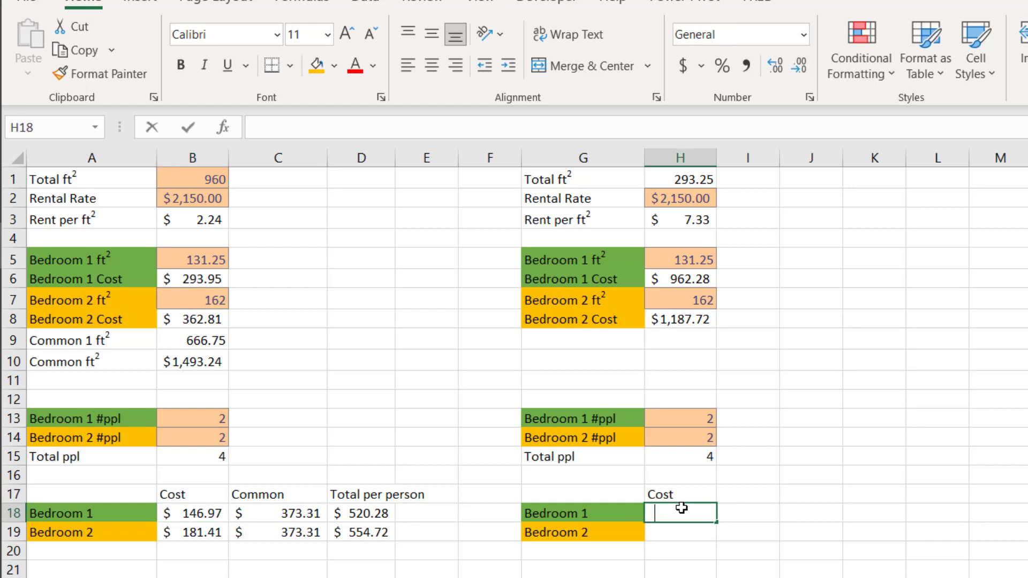
text(=)
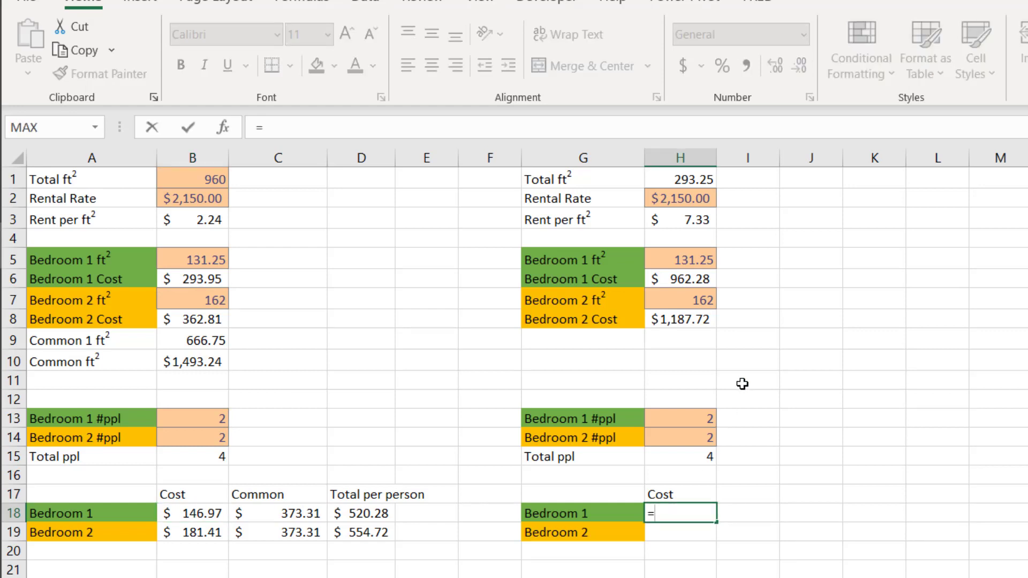
click(688, 277)
text(/)
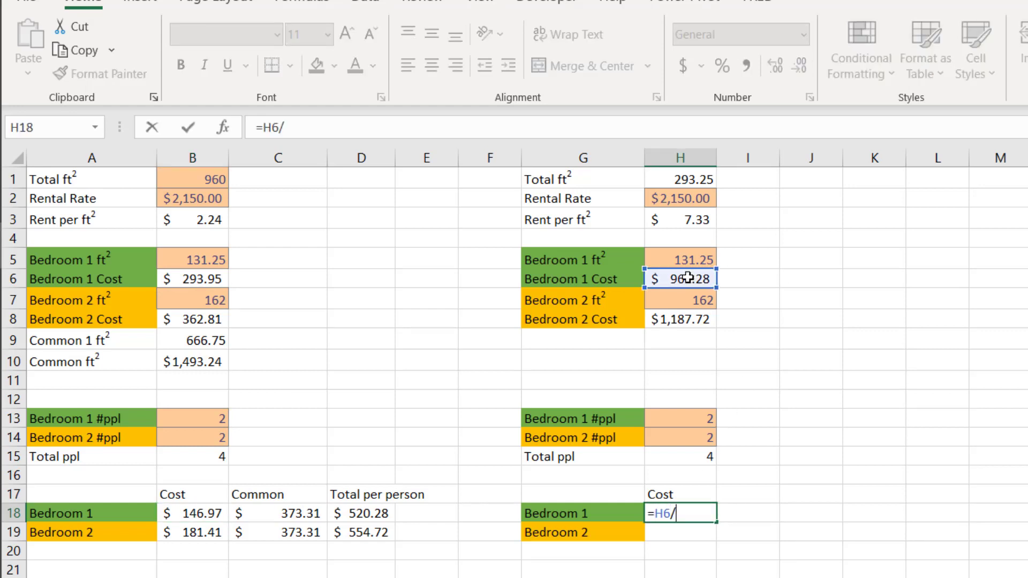
click(702, 417)
key(Return)
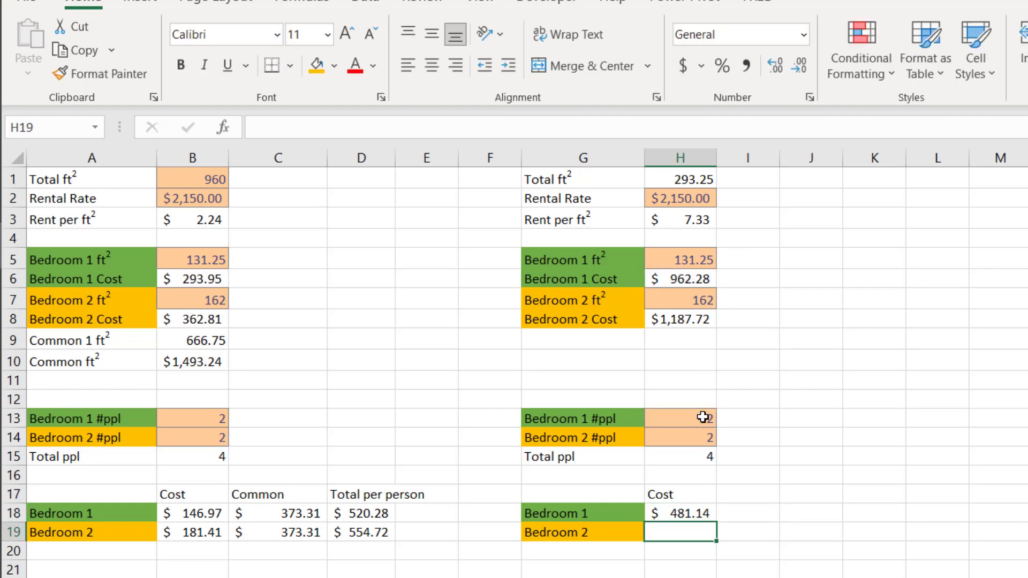
Calculate the Bedroom 2 cost per person in H19 with the formula =H8/H14.
text(=)
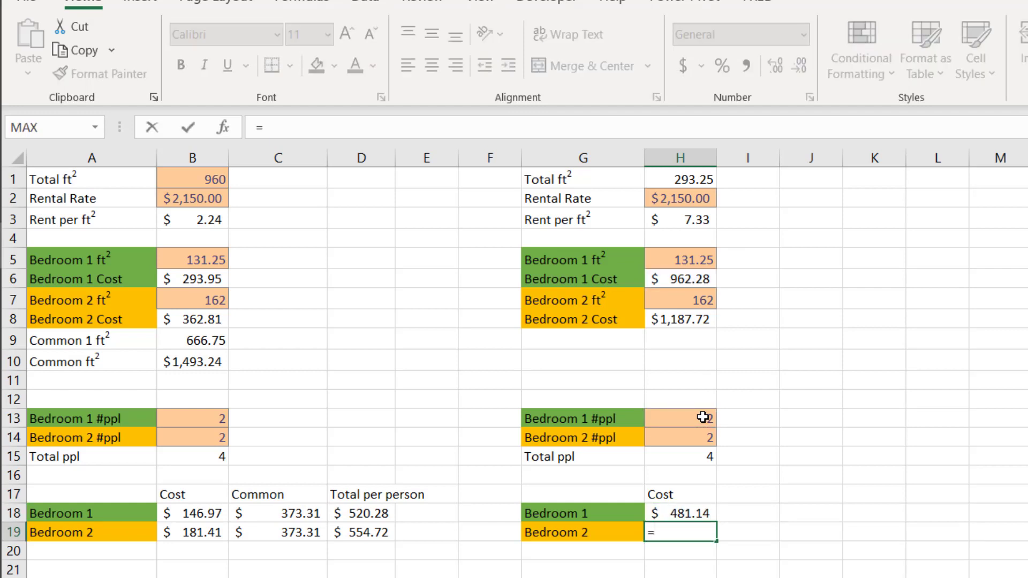
click(691, 318)
text(/)
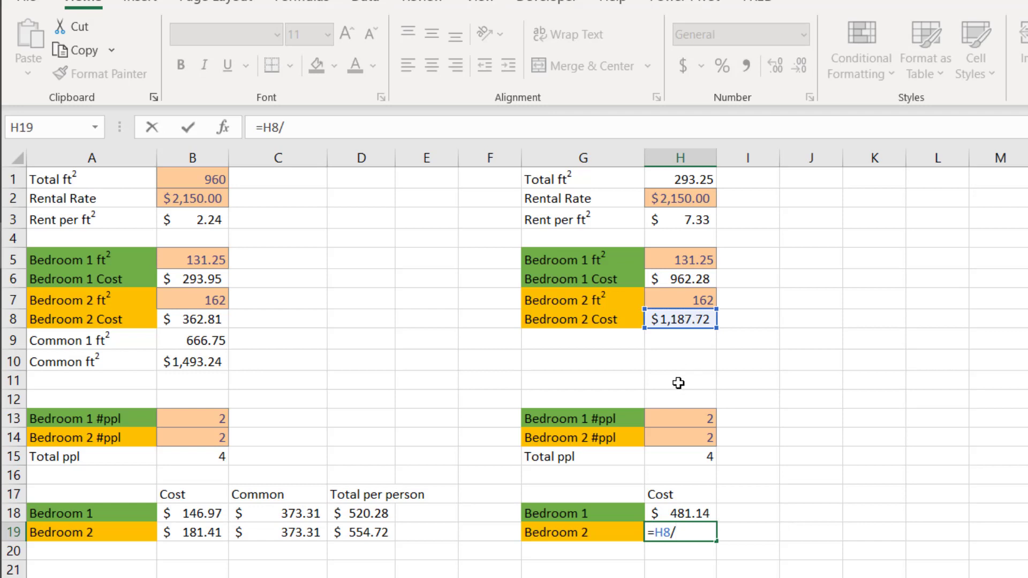
click(680, 438)
key(Return)
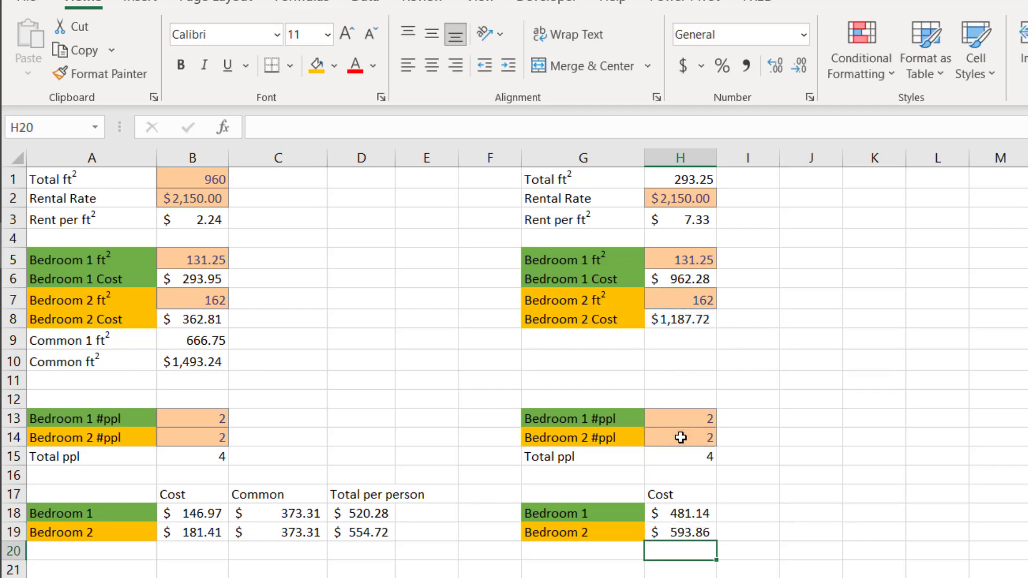
Clear the Total ppl label and value from G15:H15 in the second version.
drag(584, 462, 673, 459)
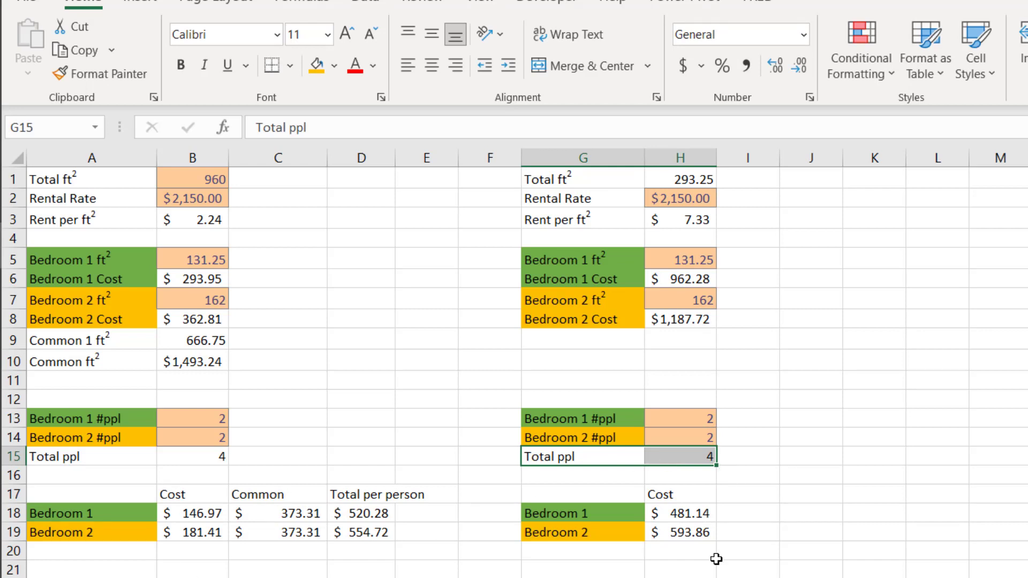
key(Delete)
click(857, 572)
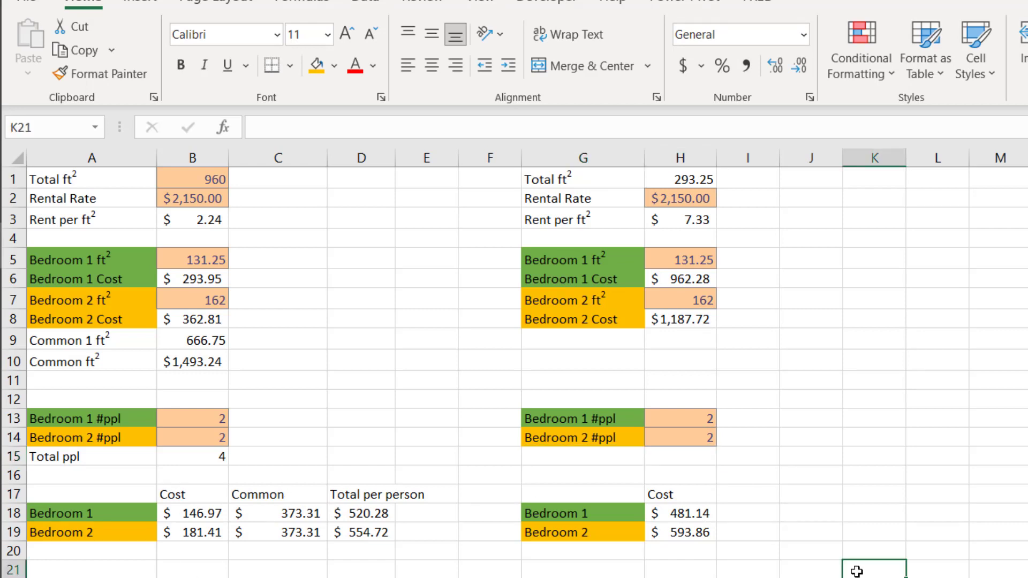
Set the Bedroom 1 number of people in H13 to 1.
click(690, 417)
text(1)
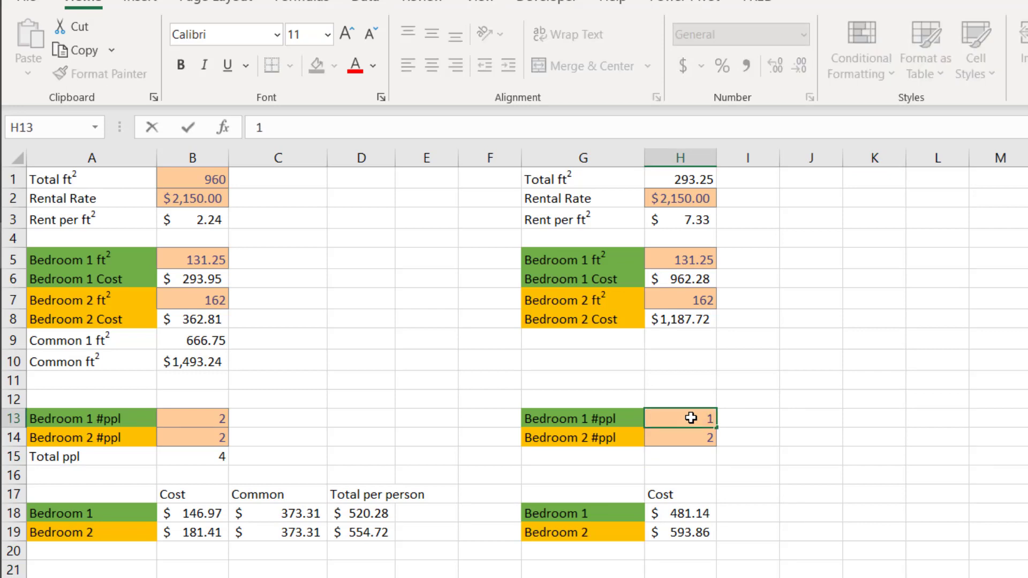
key(Return)
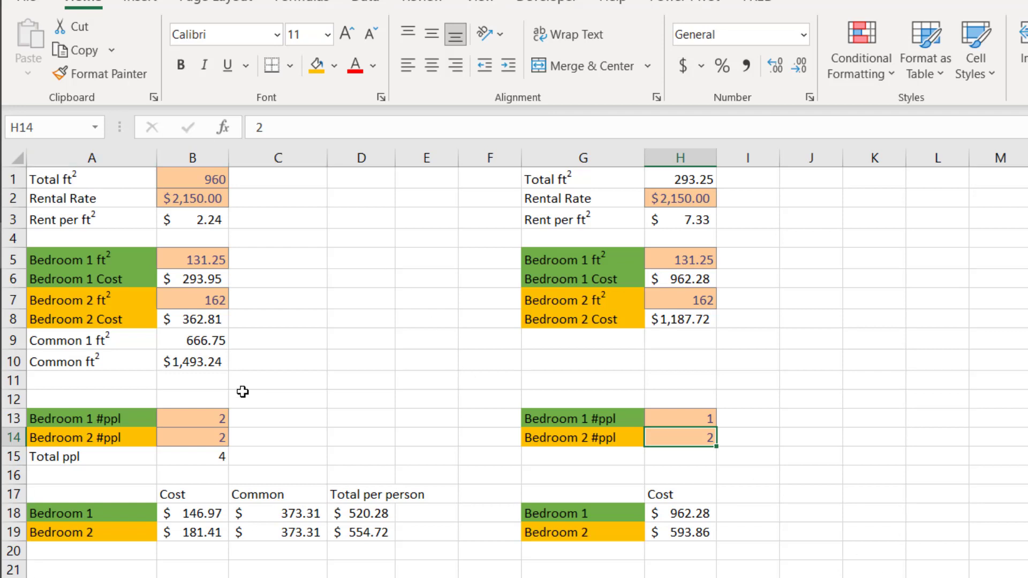
drag(582, 157, 686, 157)
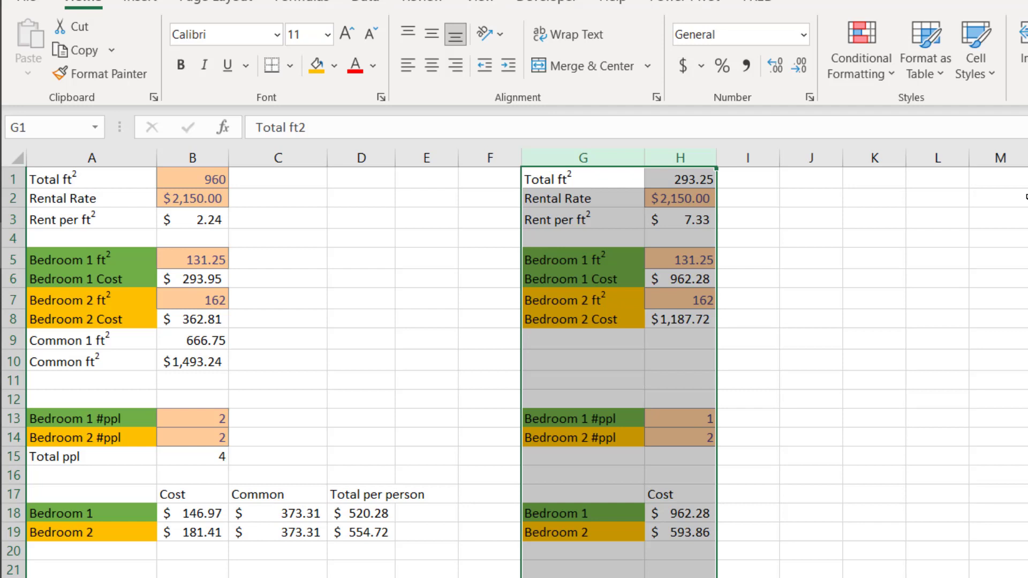
click(919, 330)
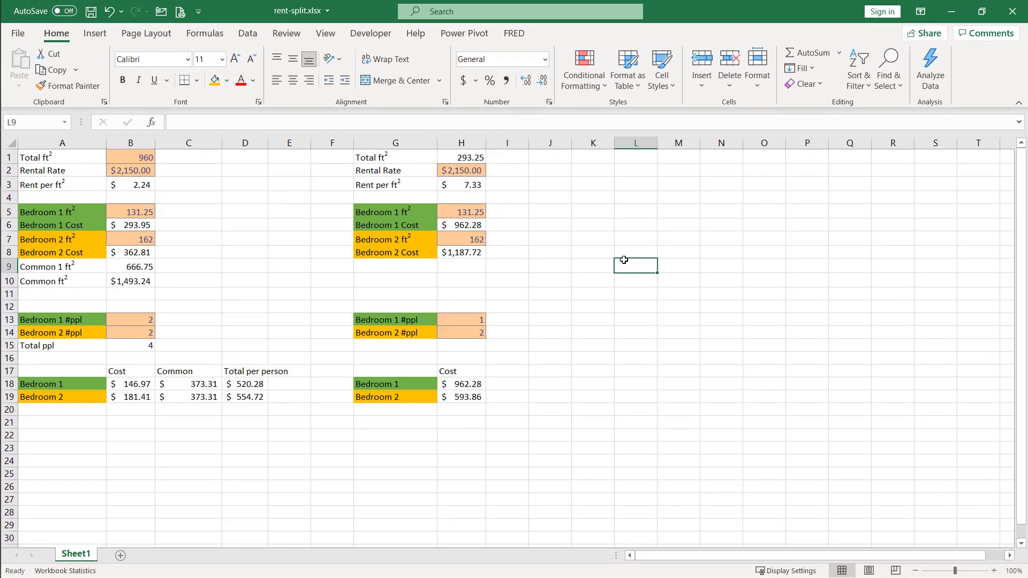
Show the formulas in all worksheet cells for review, and return to the calculated values.
key(ctrl+grave)
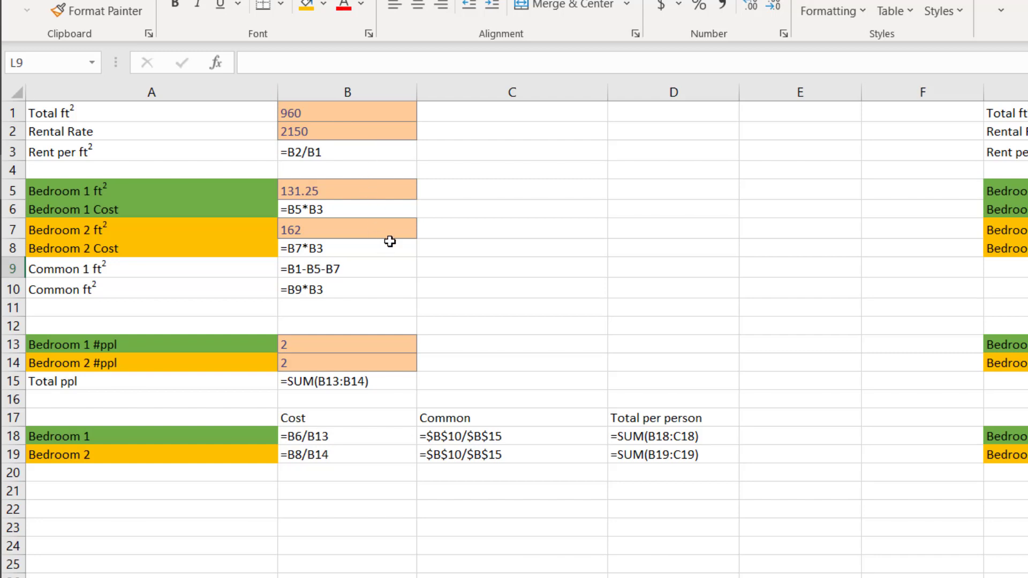
key(ctrl+grave)
key(ctrl+grave)
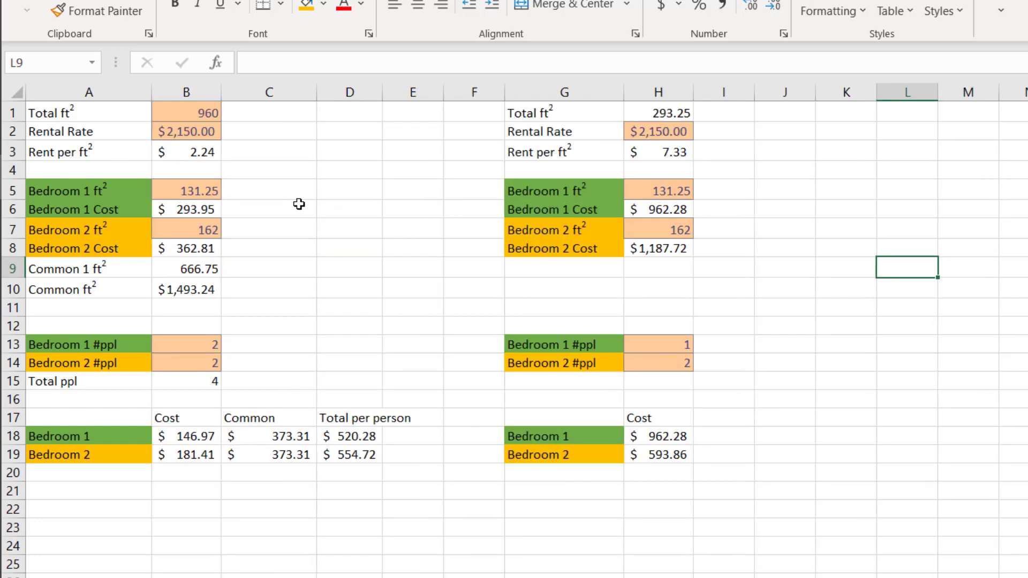